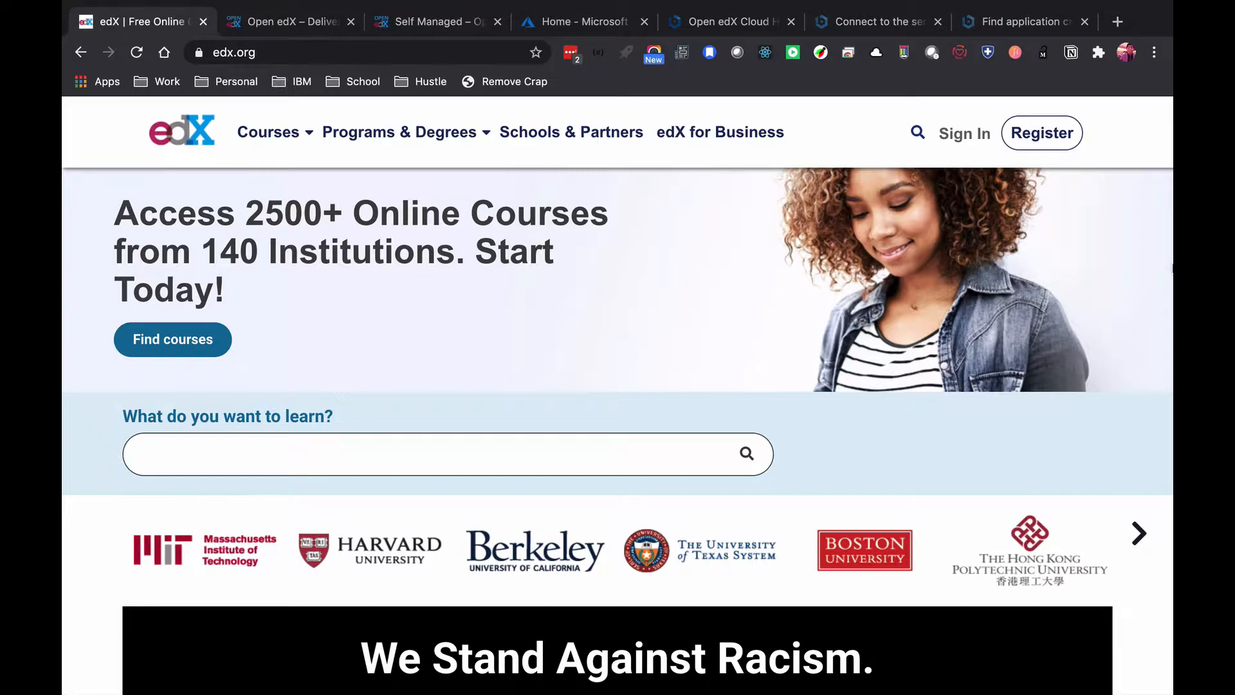
Step: Scroll through the edX homepage's partner institutions and popular subjects, then close its tab
scroll(1171, 267, "down", 3)
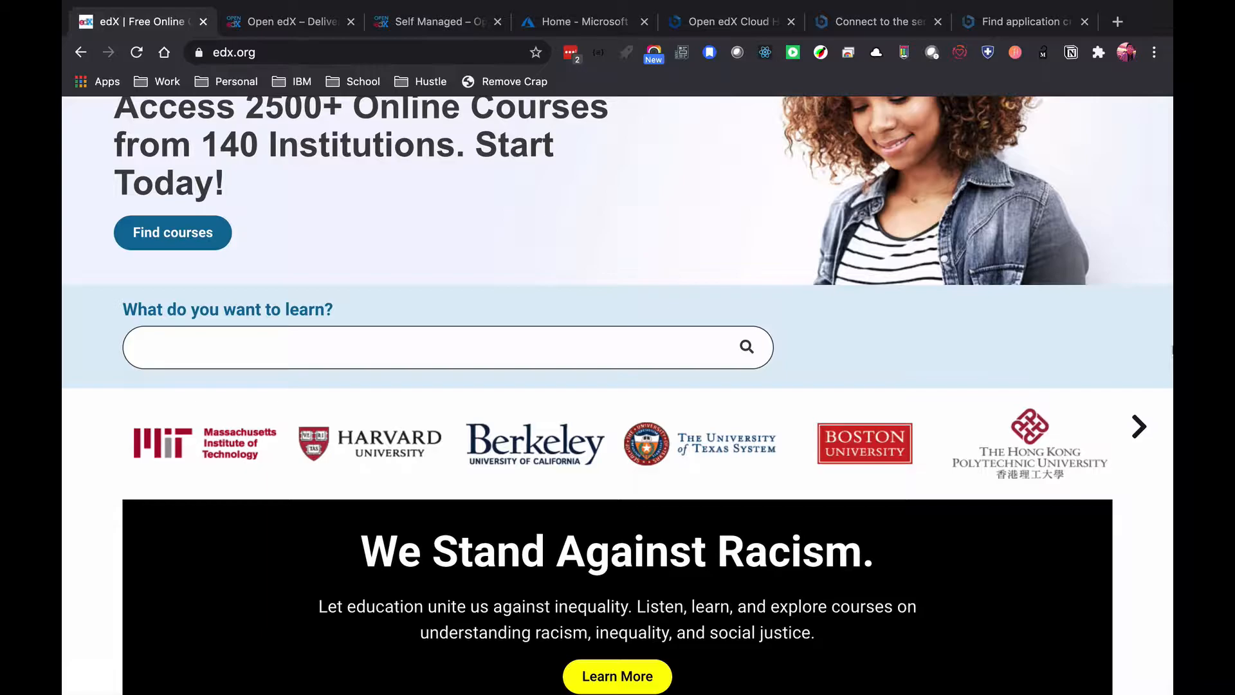
scroll(1172, 348, "up", 2)
scroll(1172, 347, "down", 15)
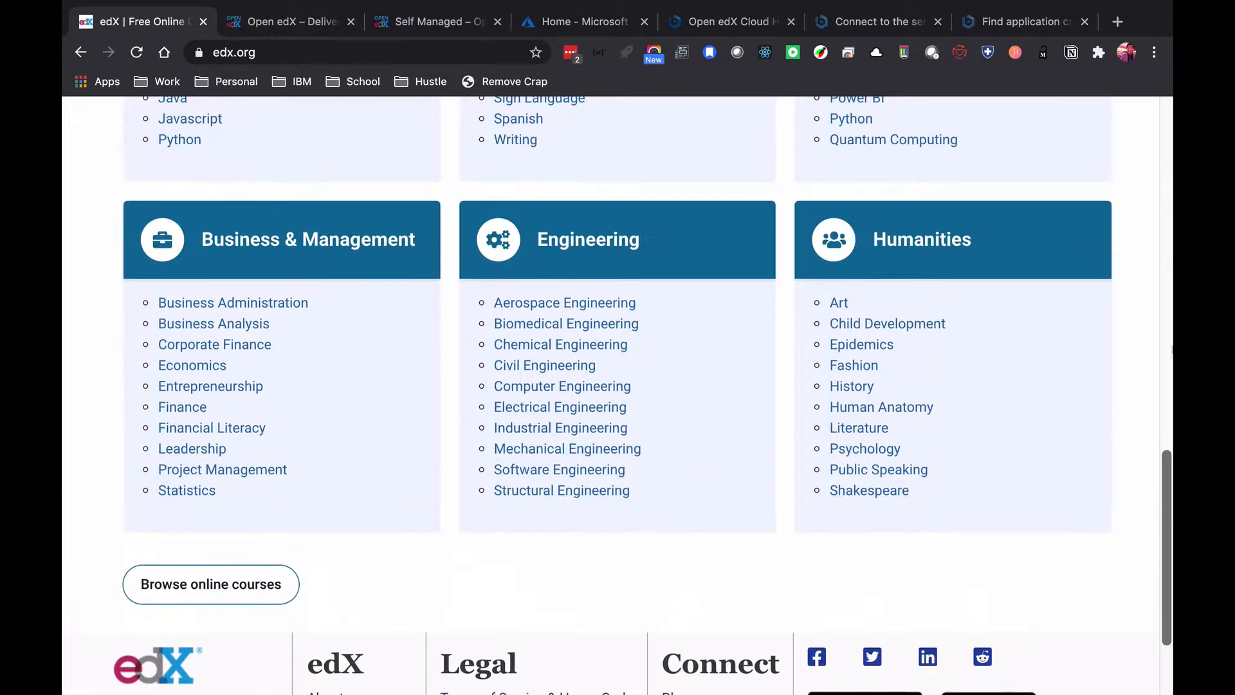
scroll(1173, 349, "up", 5)
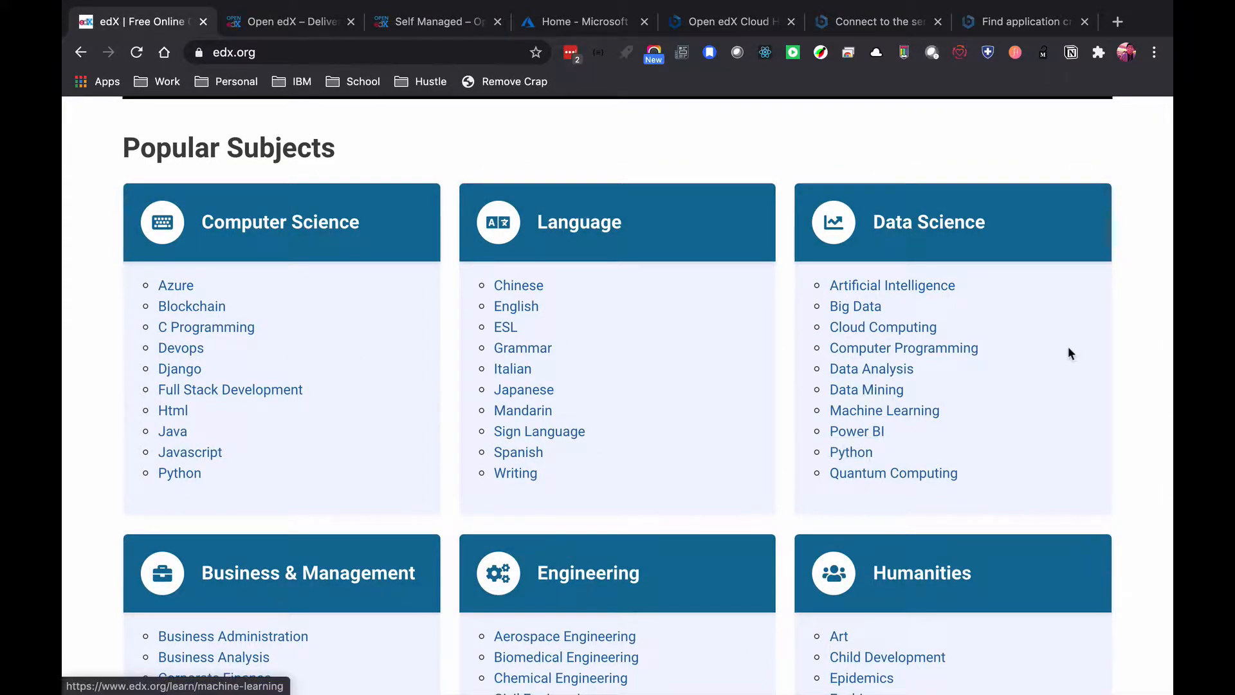
scroll(1162, 321, "down", 7)
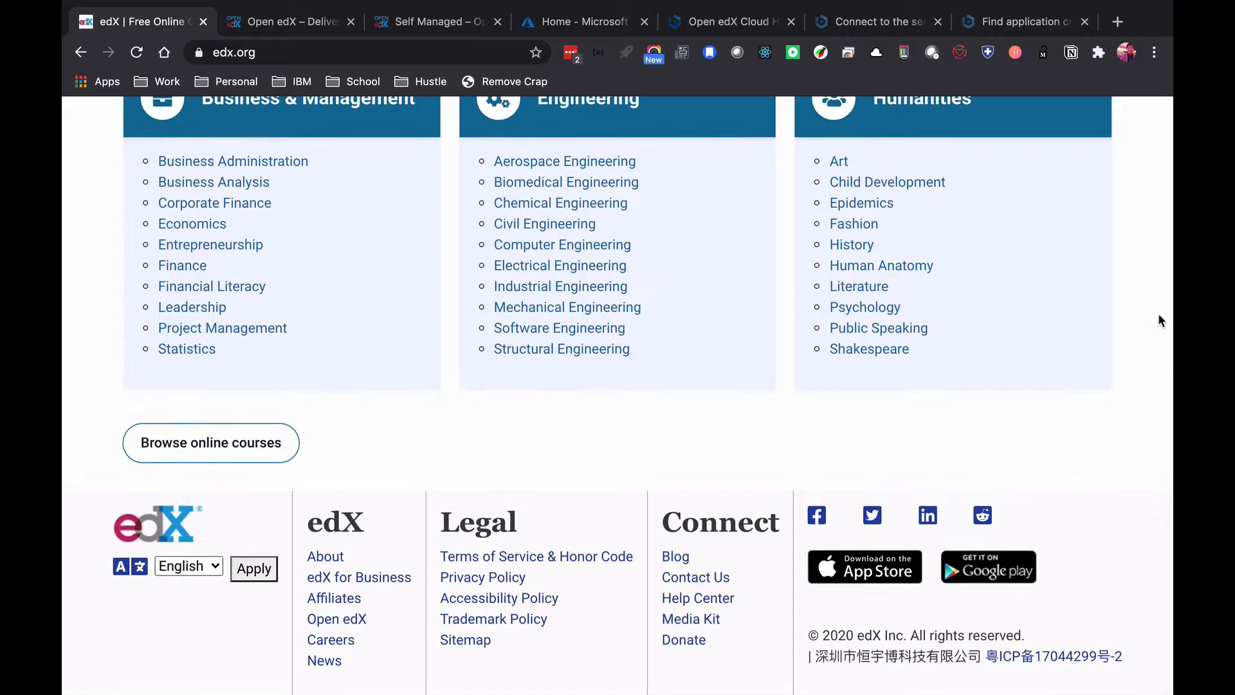
scroll(1161, 321, "up", 20)
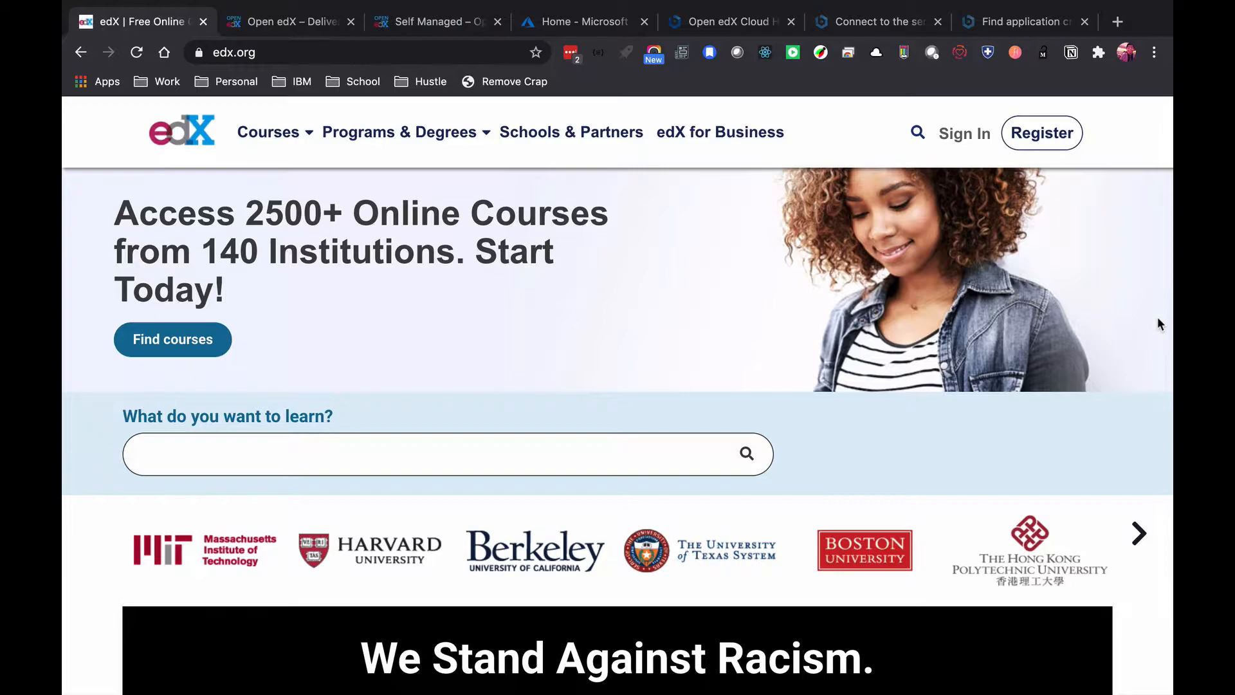
scroll(483, 359, "down", 10)
scroll(483, 353, "down", 5)
scroll(68, 373, "up", 8)
scroll(68, 372, "up", 10)
left_click(204, 22)
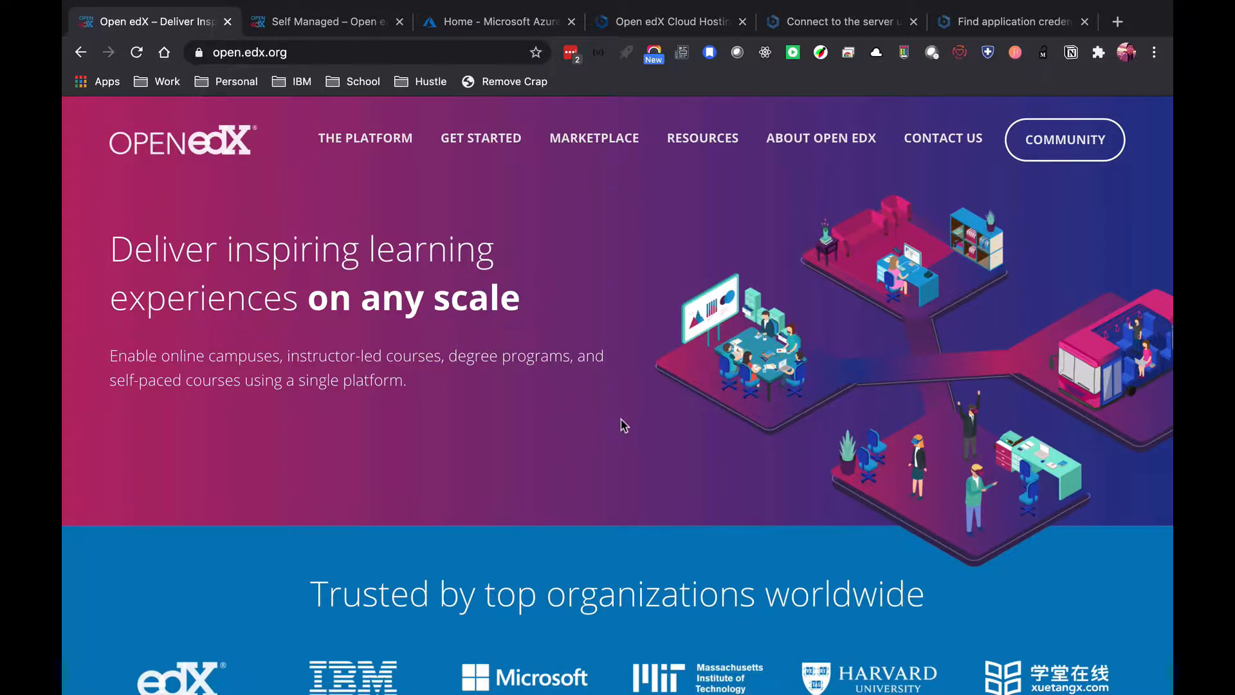
Step: Review the Open edX homepage's trusted organizations and platform highlights, then close its tab
scroll(620, 426, "down", 2)
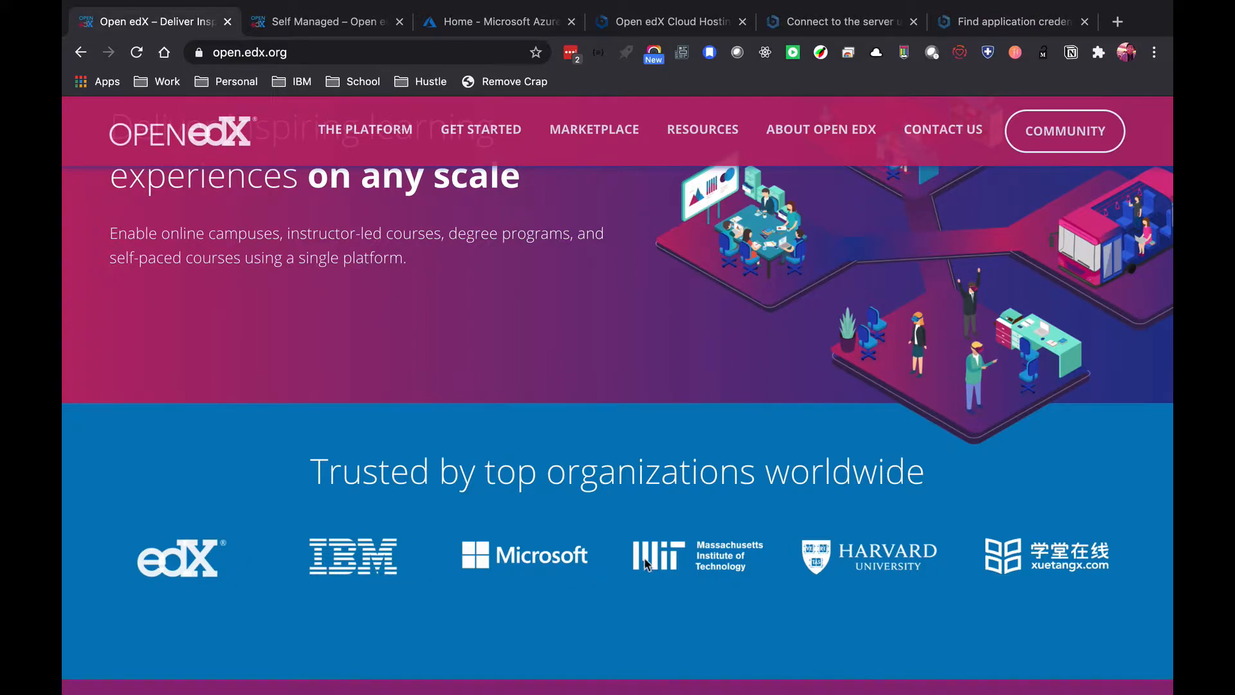
scroll(866, 302, "up", 2)
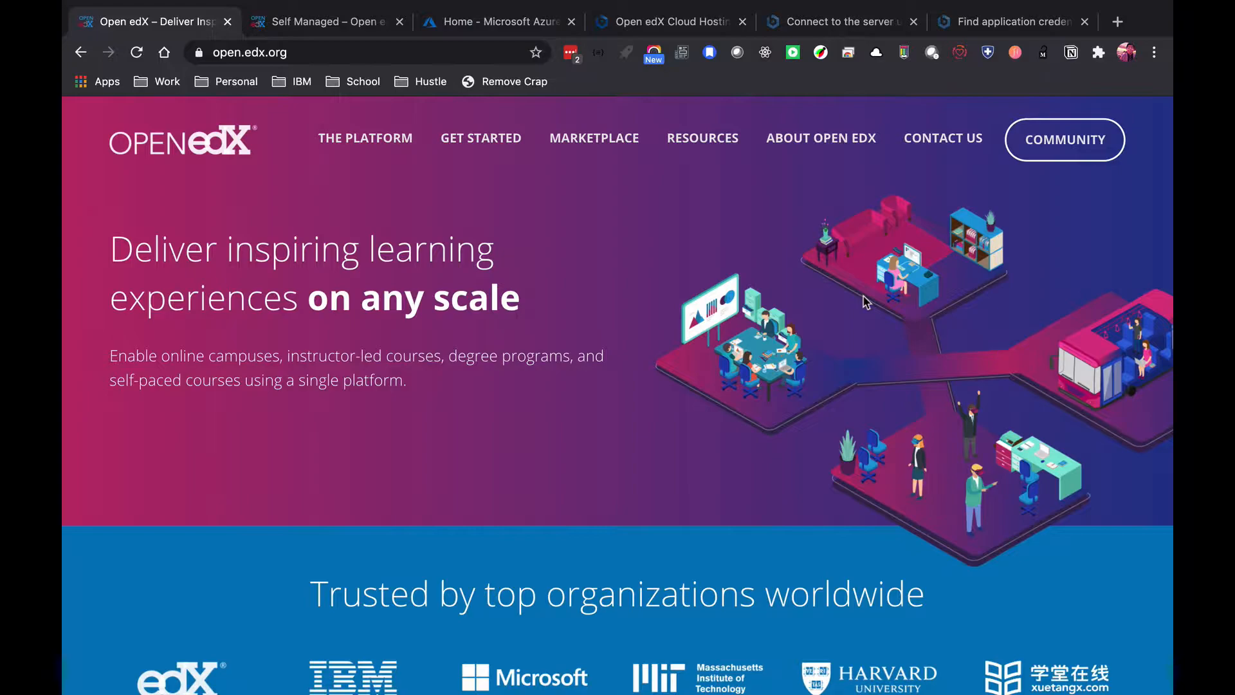
scroll(709, 380, "down", 4)
scroll(555, 352, "up", 4)
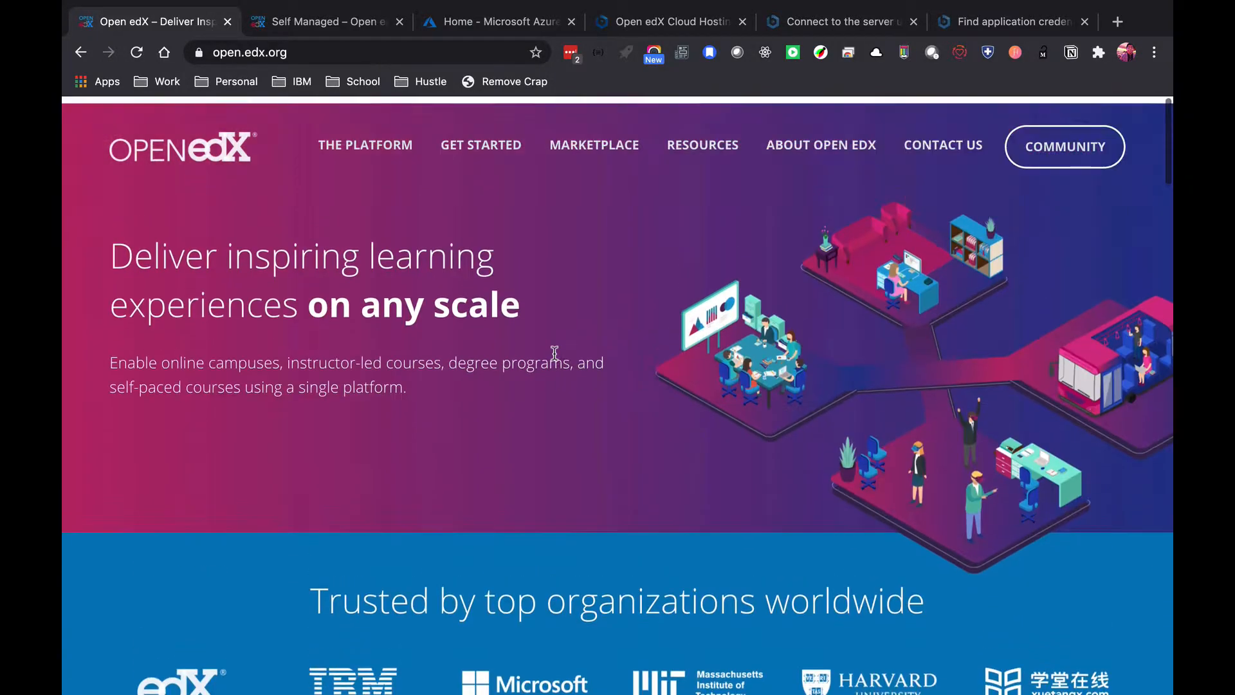
scroll(554, 353, "down", 2)
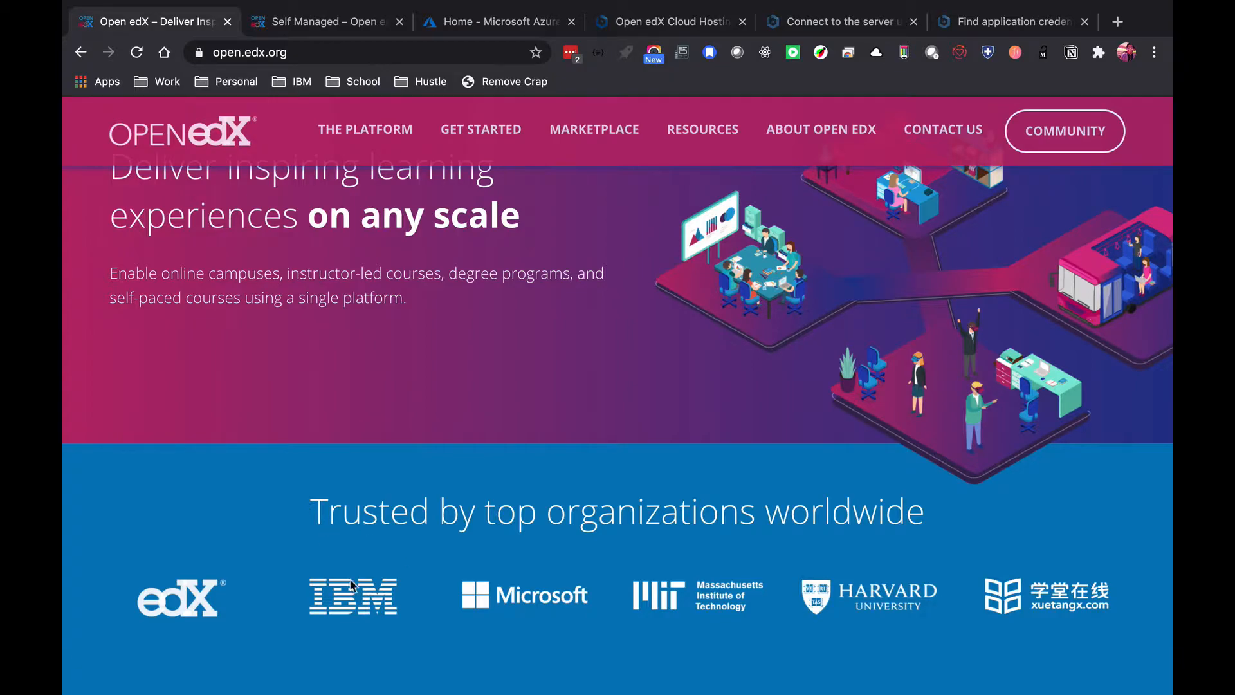
scroll(335, 492, "up", 2)
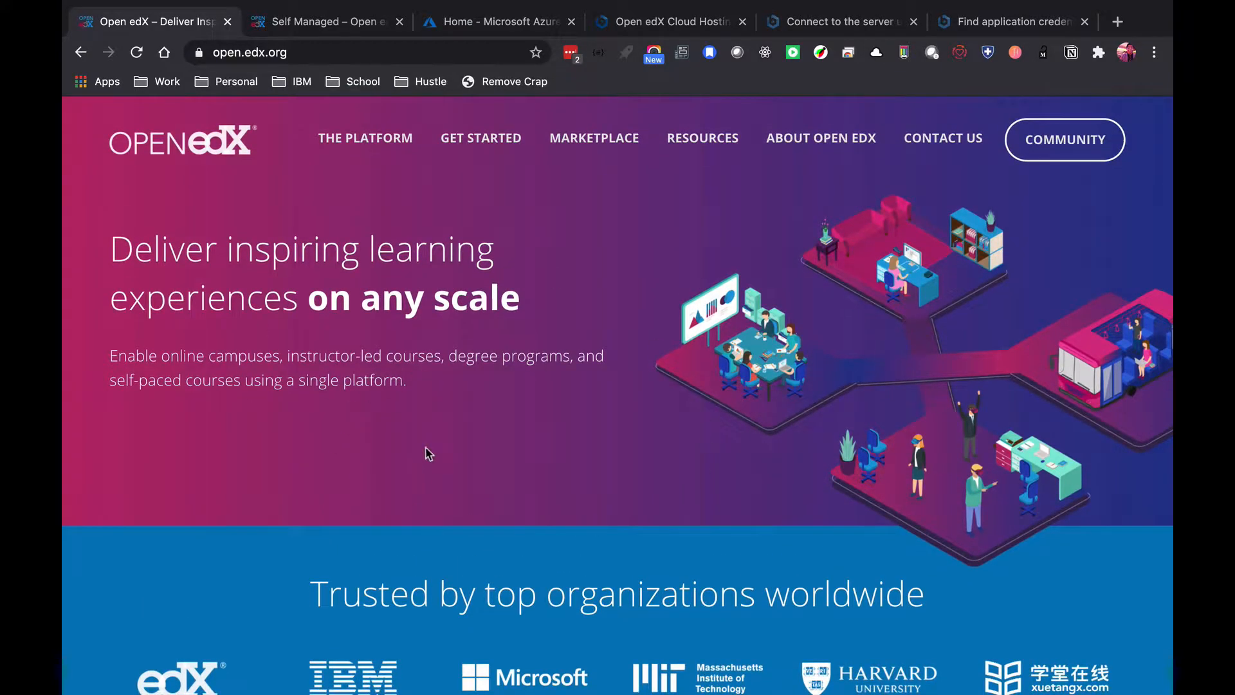
scroll(311, 520, "down", 2)
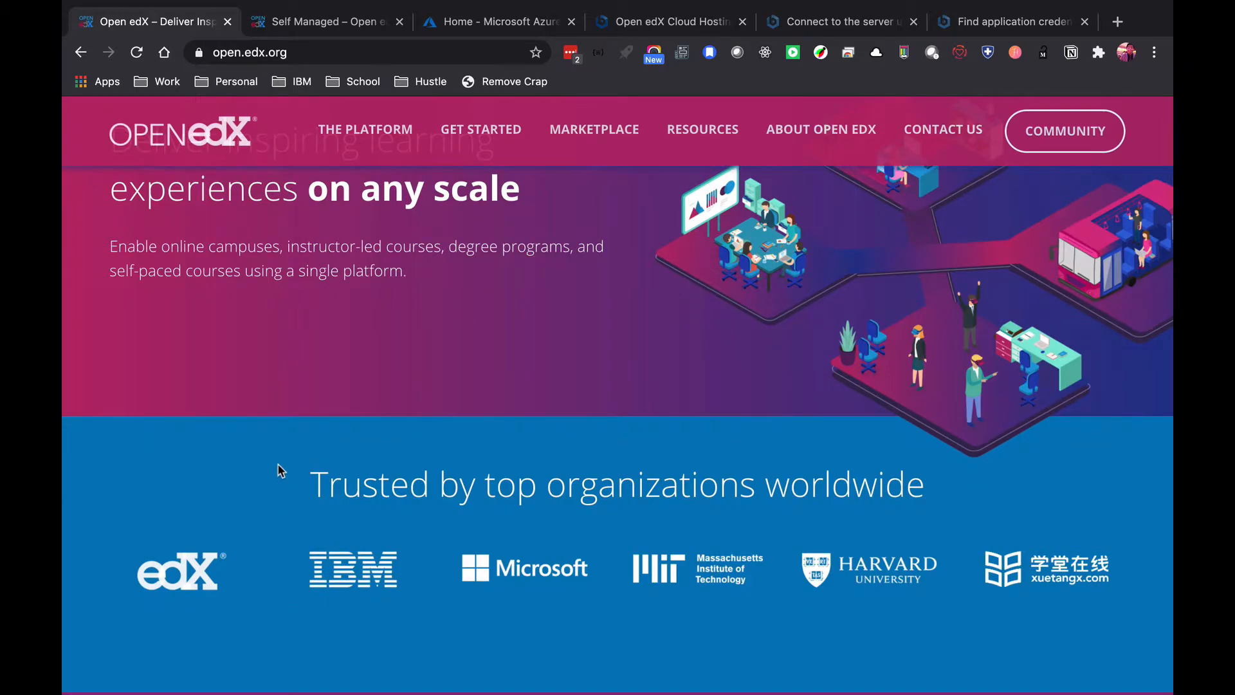
left_click_drag(312, 485, 991, 513)
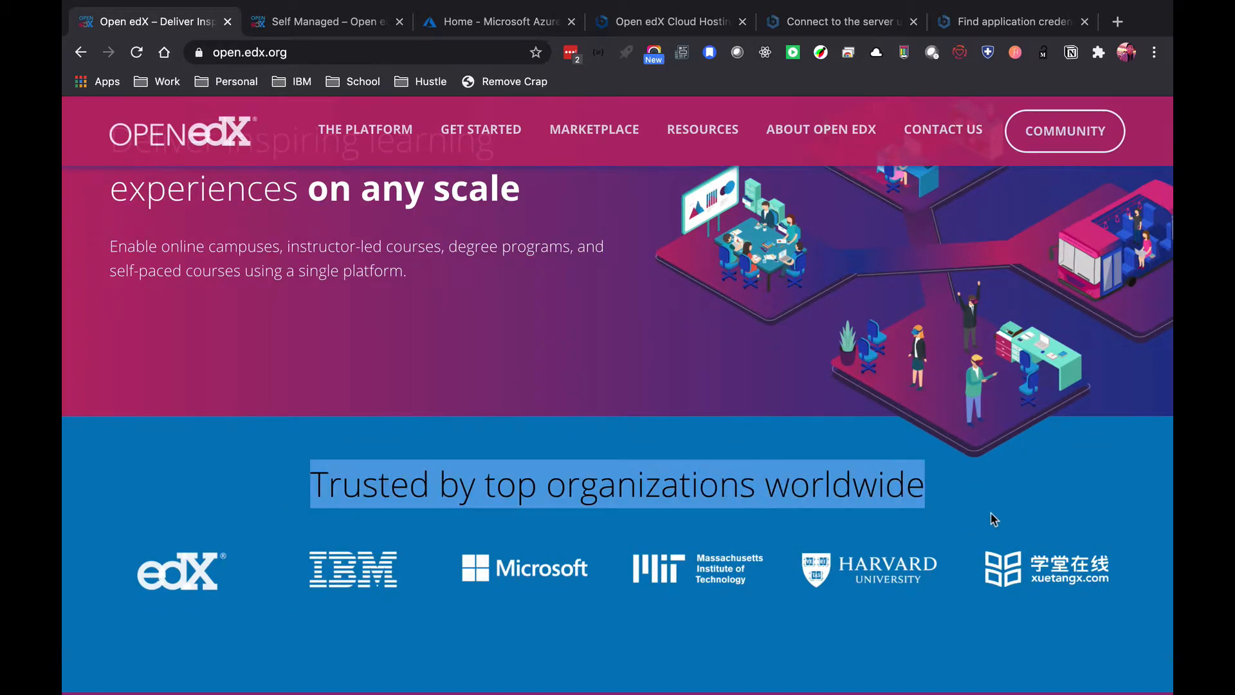
left_click(991, 513)
scroll(713, 413, "down", 2)
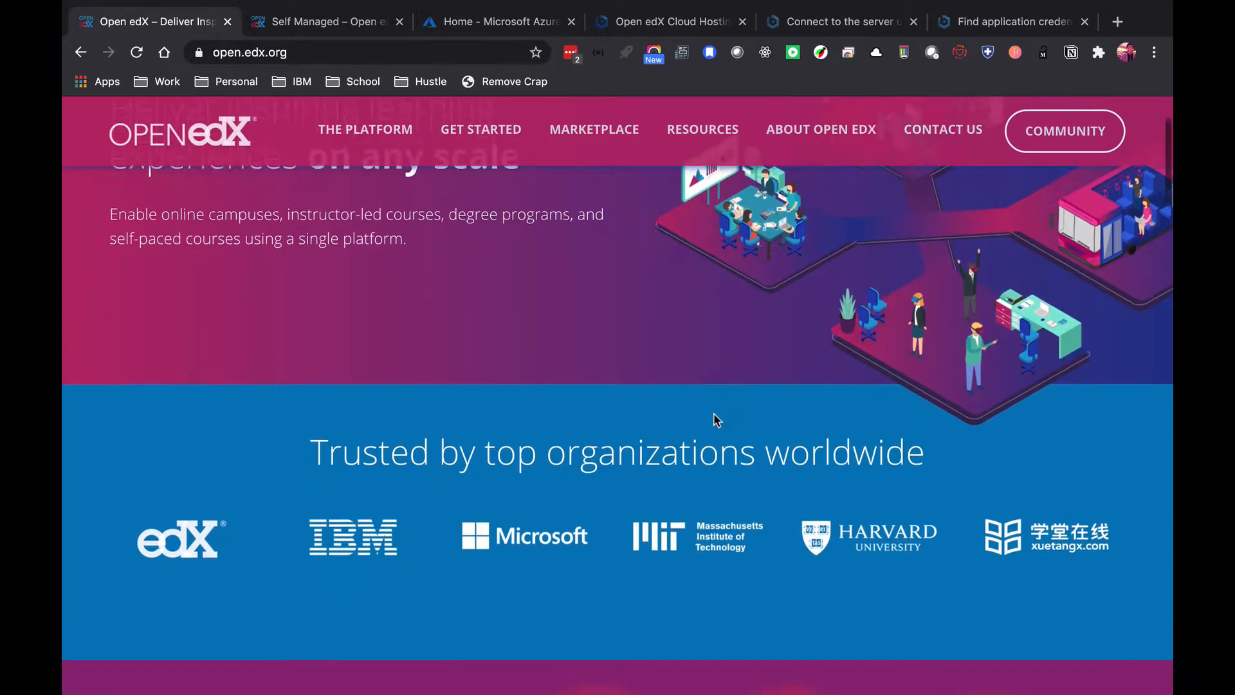
scroll(453, 592, "down", 3)
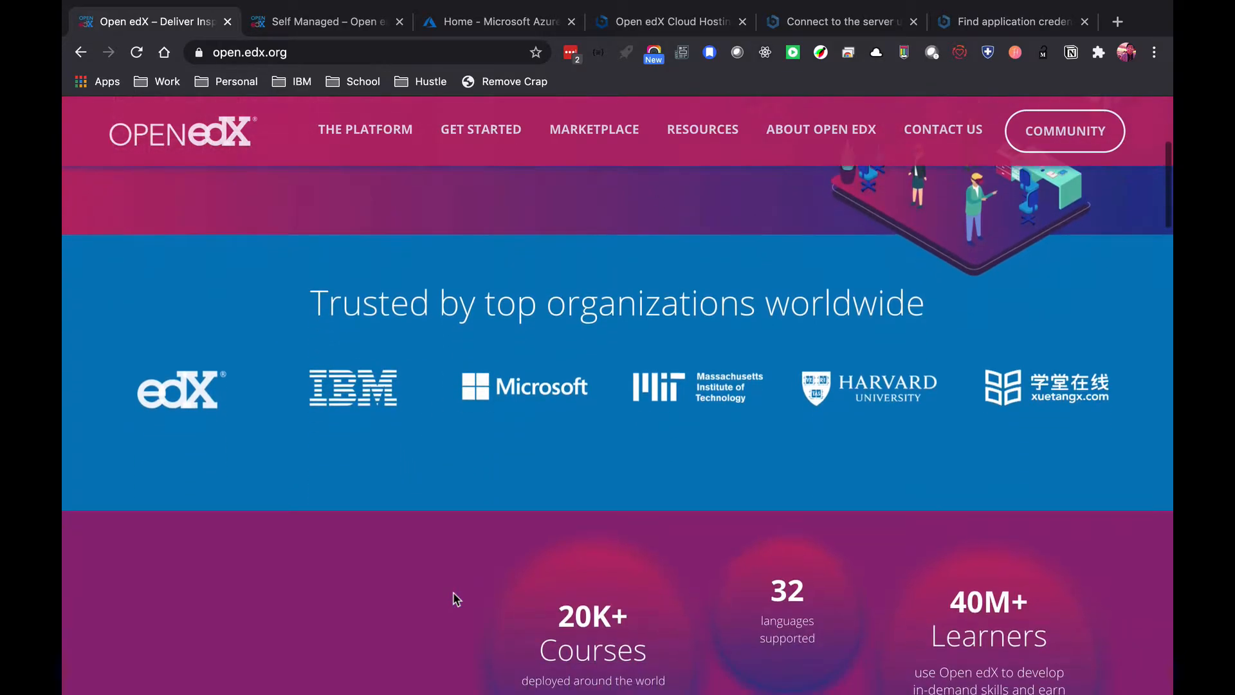
scroll(447, 560, "down", 15)
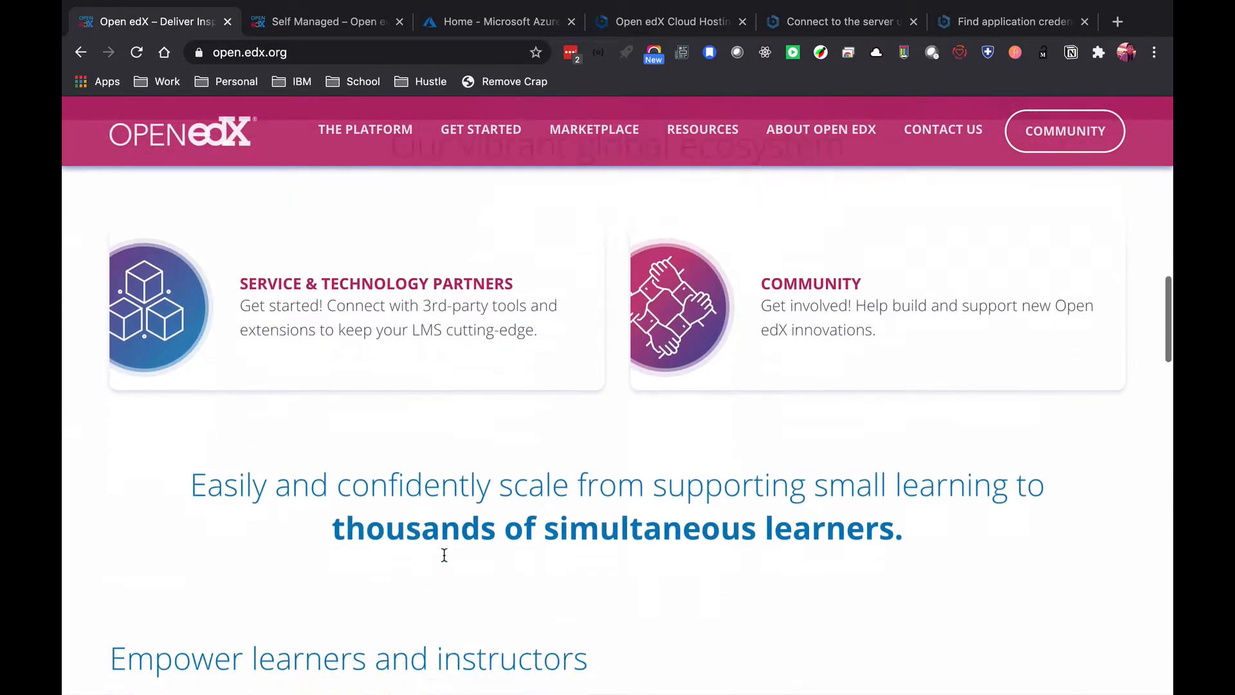
scroll(444, 555, "down", 15)
scroll(444, 554, "up", 20)
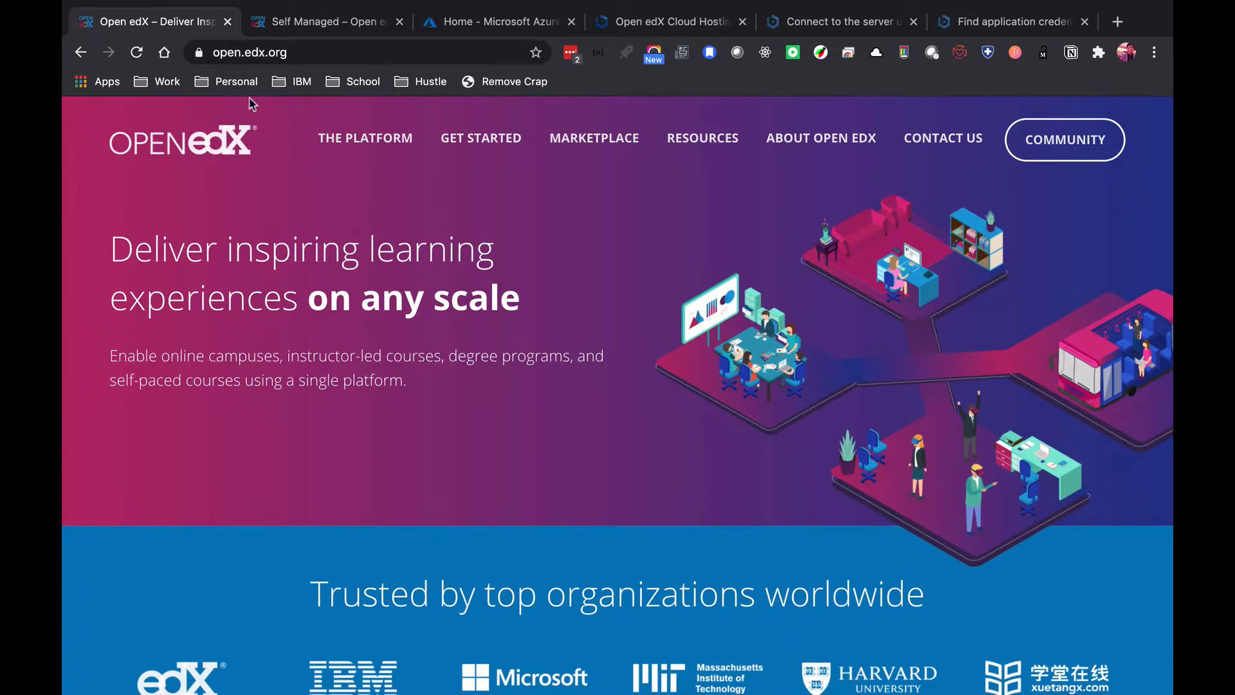
left_click(229, 23)
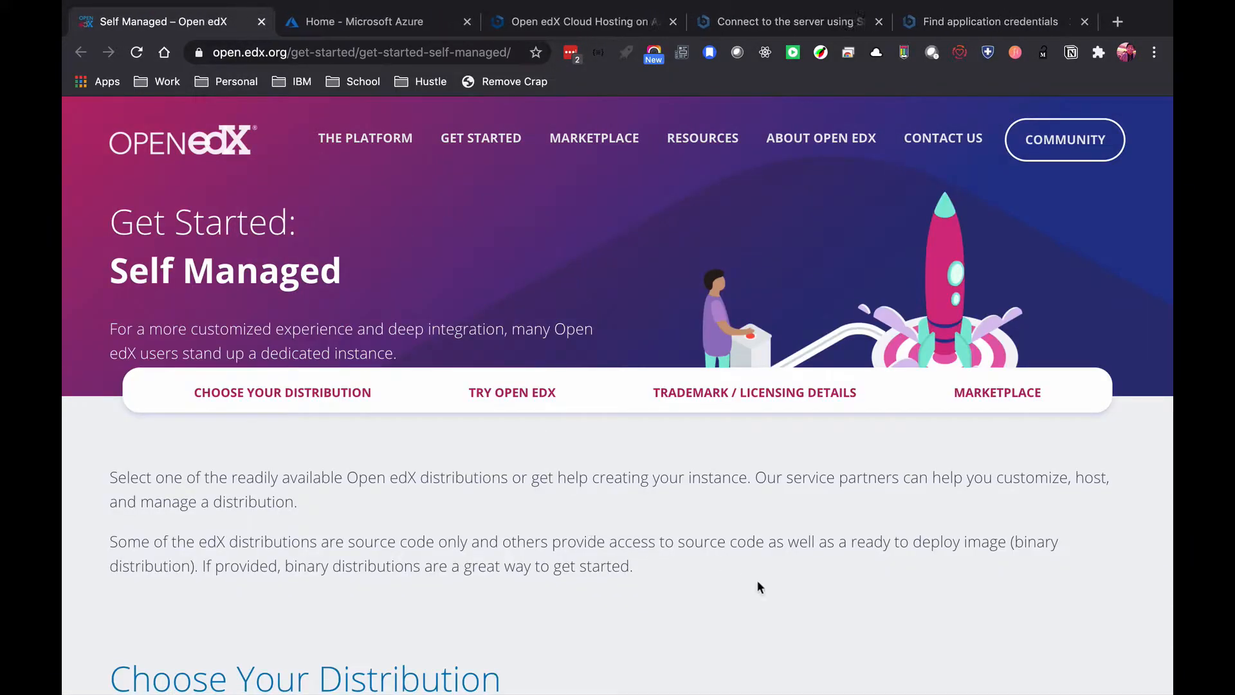
Step: Review the available Open edX distributions on the Self Managed getting-started page, then close its tab
scroll(541, 212, "down", 1)
mouse_move(499, 132)
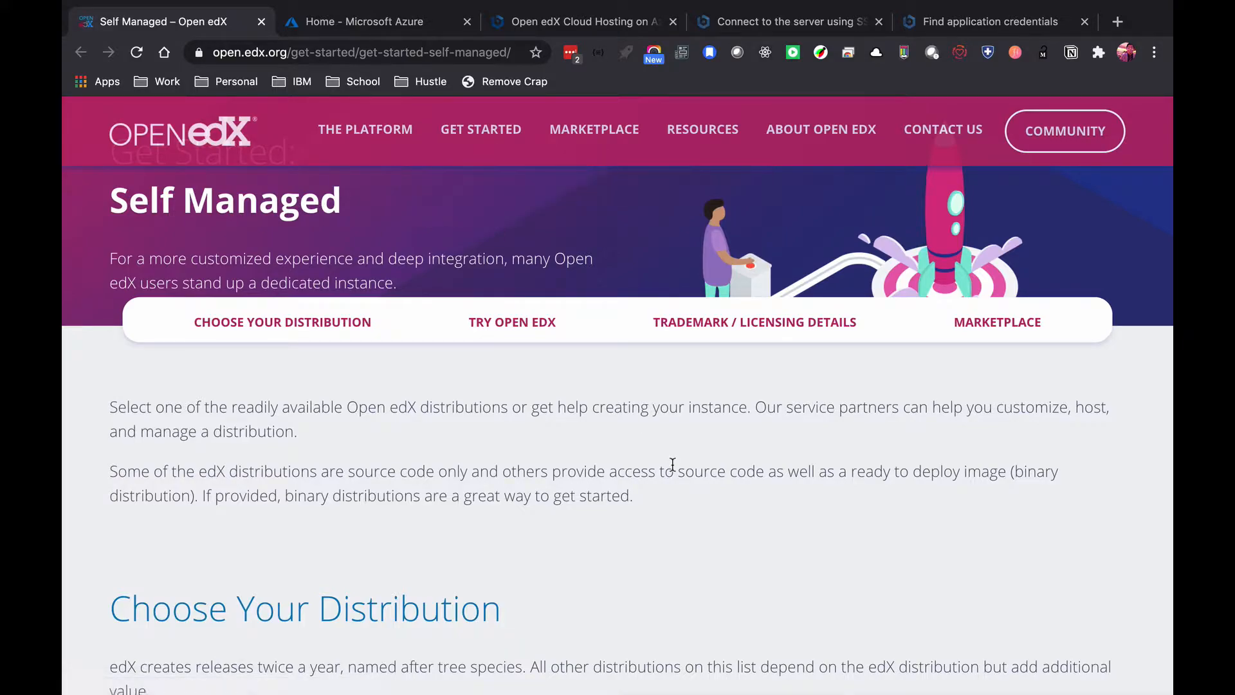
scroll(672, 464, "down", 6)
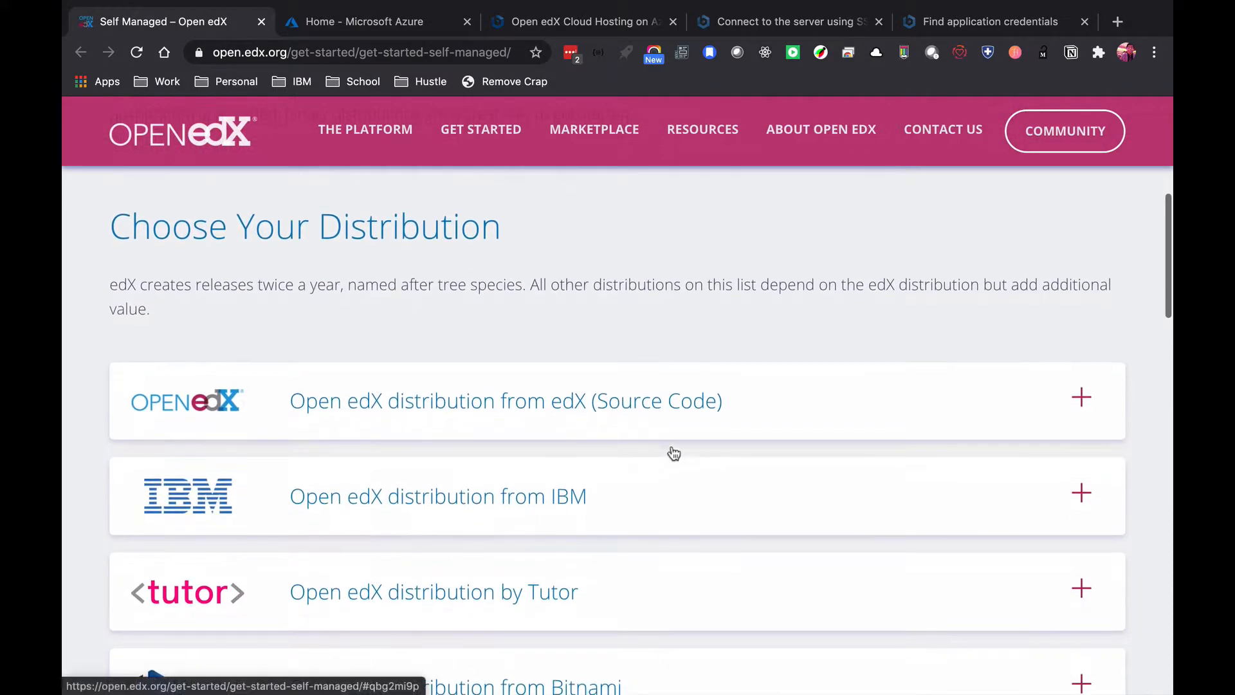
scroll(645, 323, "down", 1)
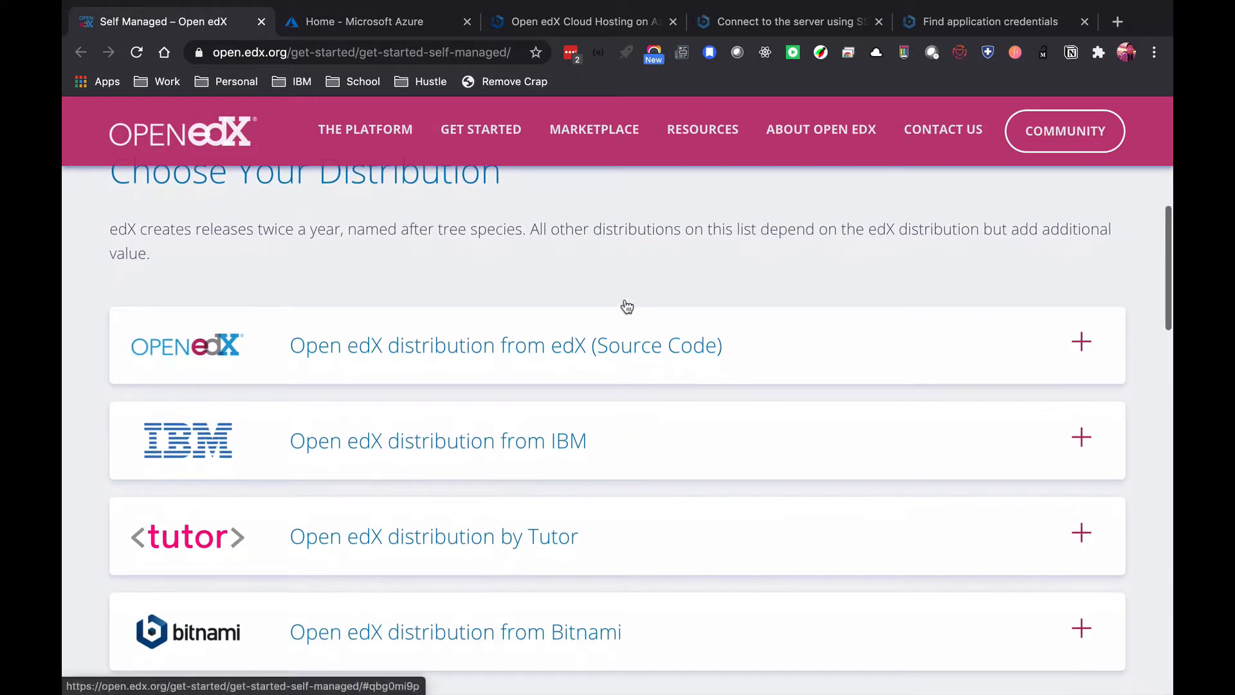
scroll(596, 269, "down", 1)
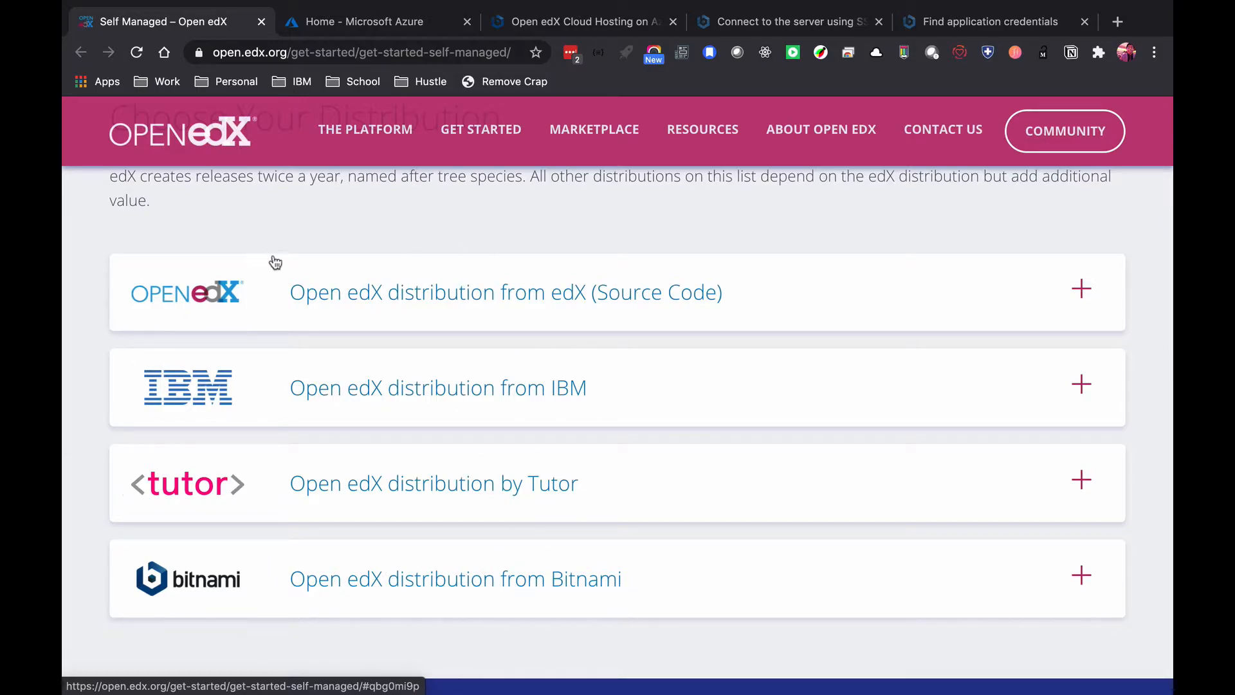
scroll(285, 237, "up", 1)
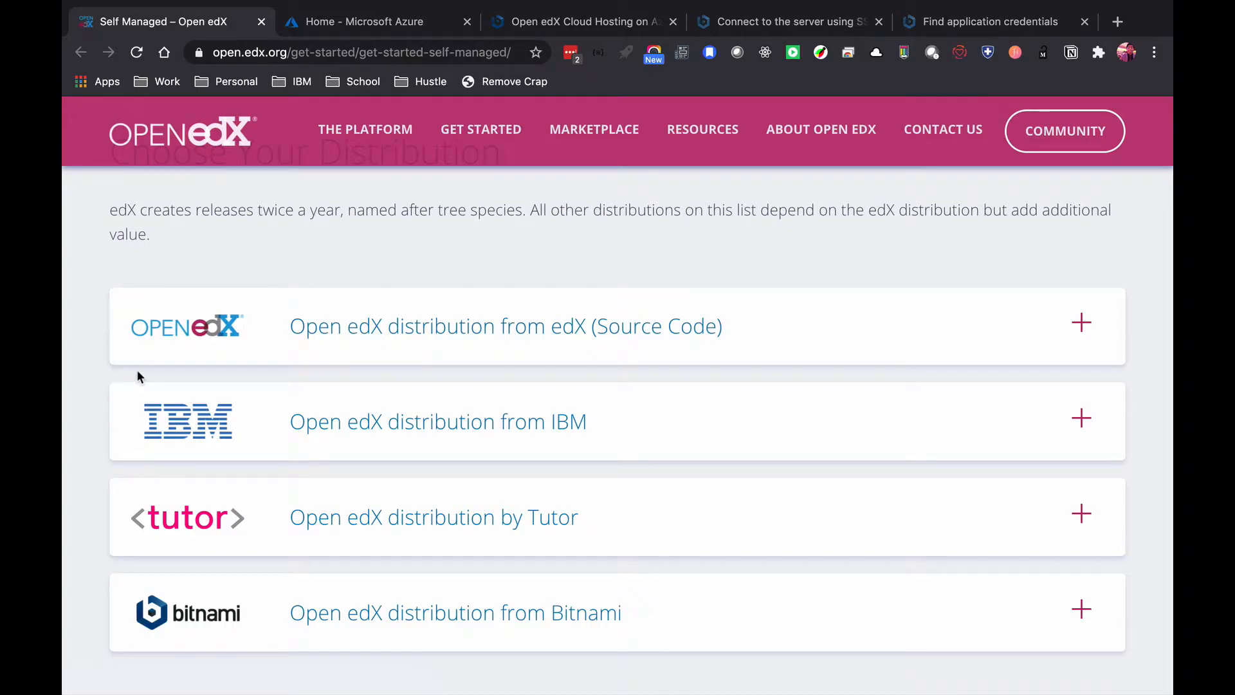
scroll(64, 473, "down", 2)
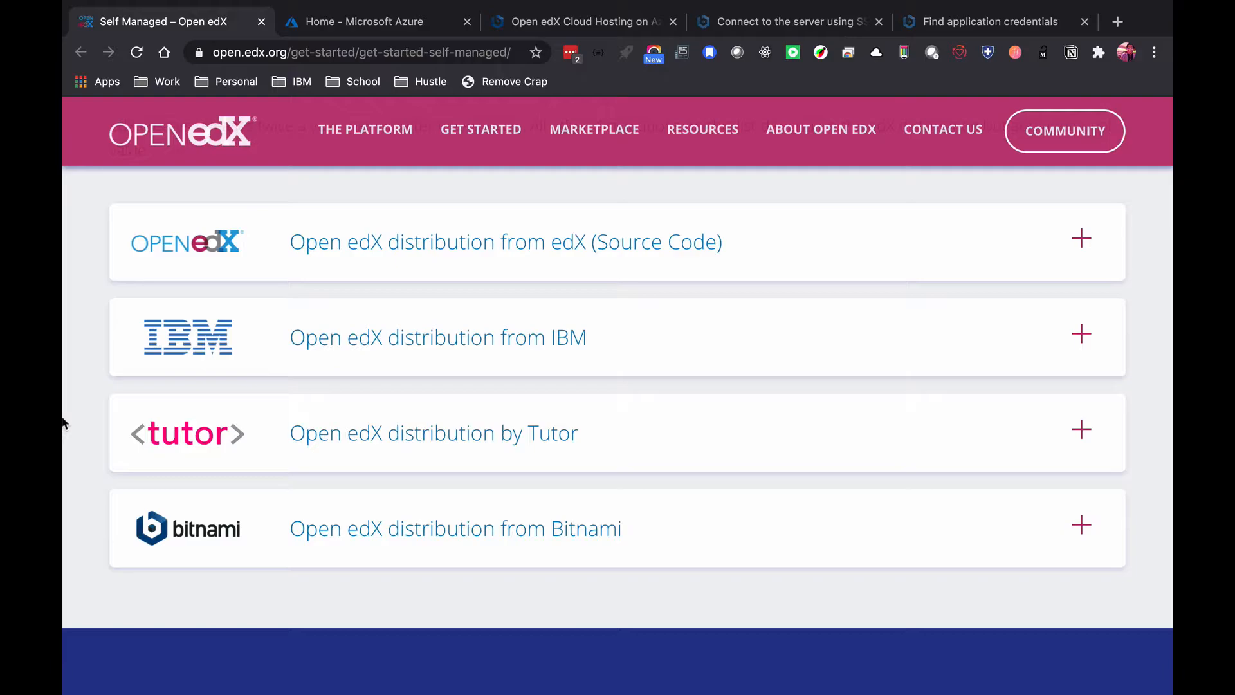
scroll(160, 463, "down", 3)
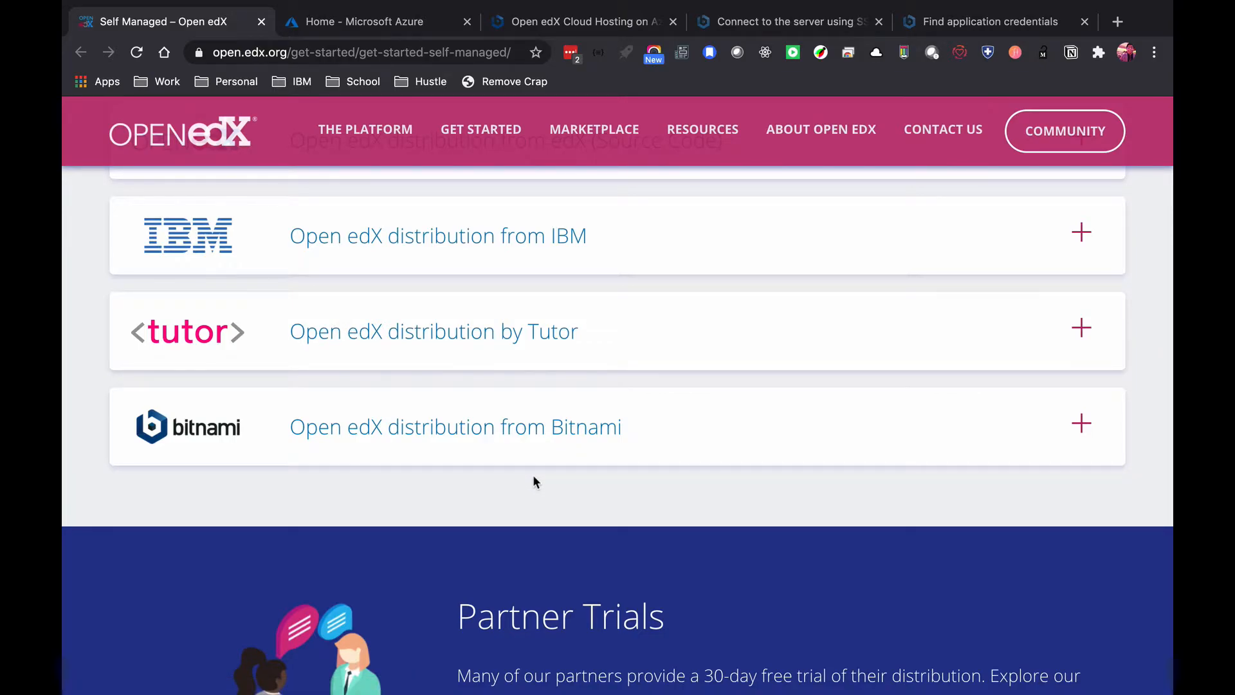
scroll(533, 481, "up", 5)
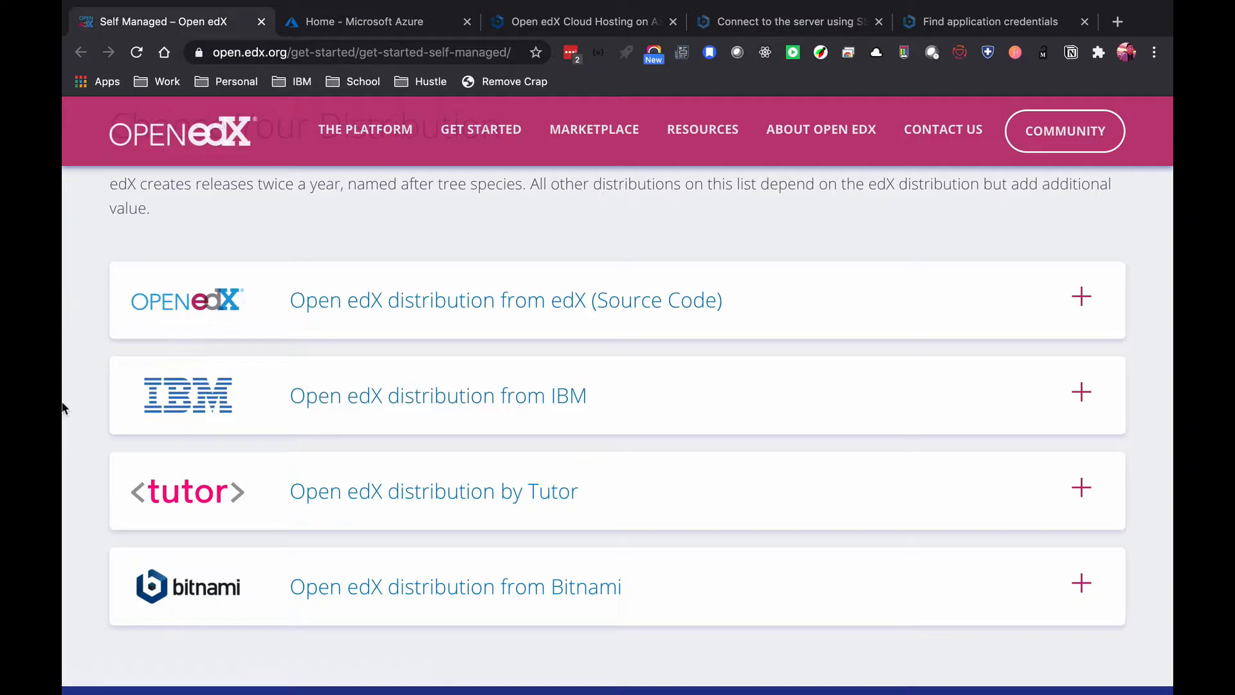
scroll(63, 407, "down", 2)
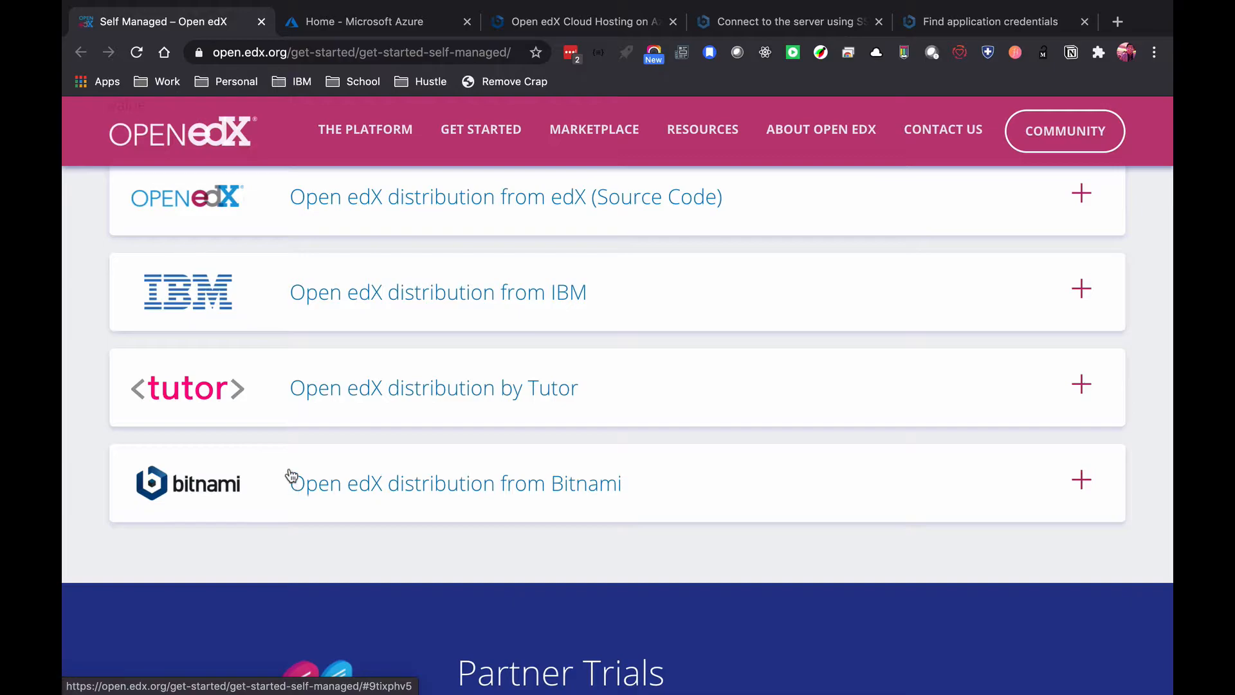
left_click(261, 23)
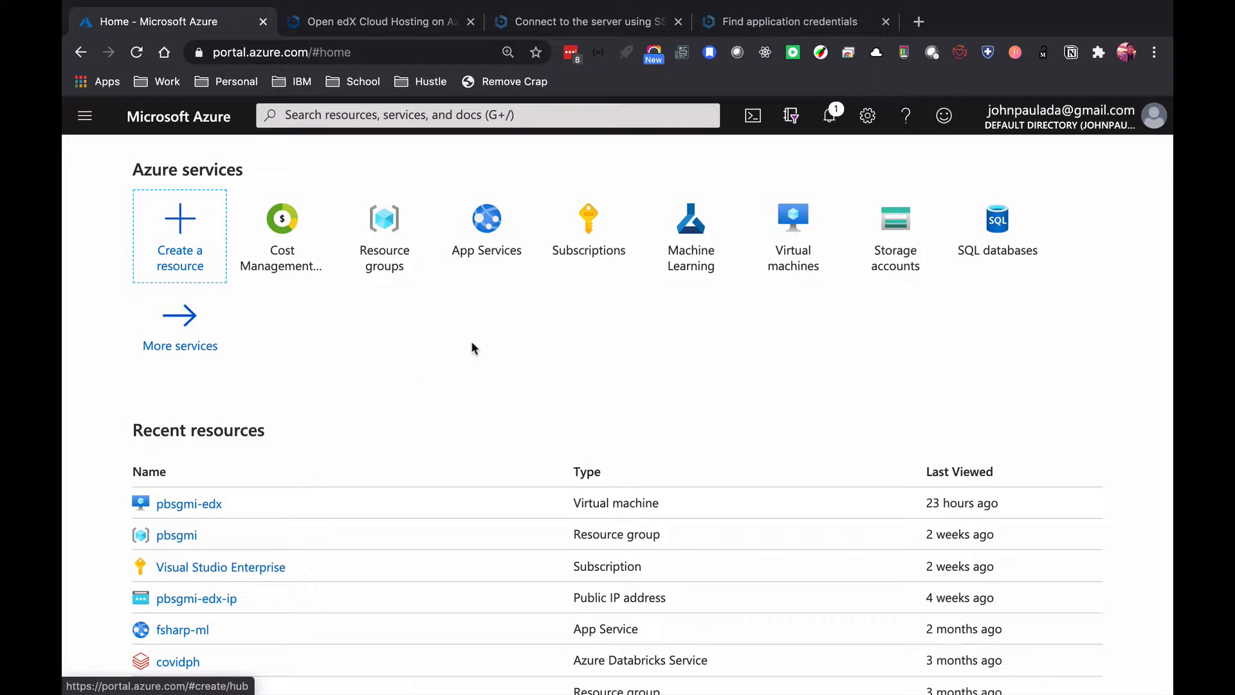
Step: Create a new resource from the Marketplace by searching OpenE and choosing Open edX Certified by Bitnami
left_click(182, 225)
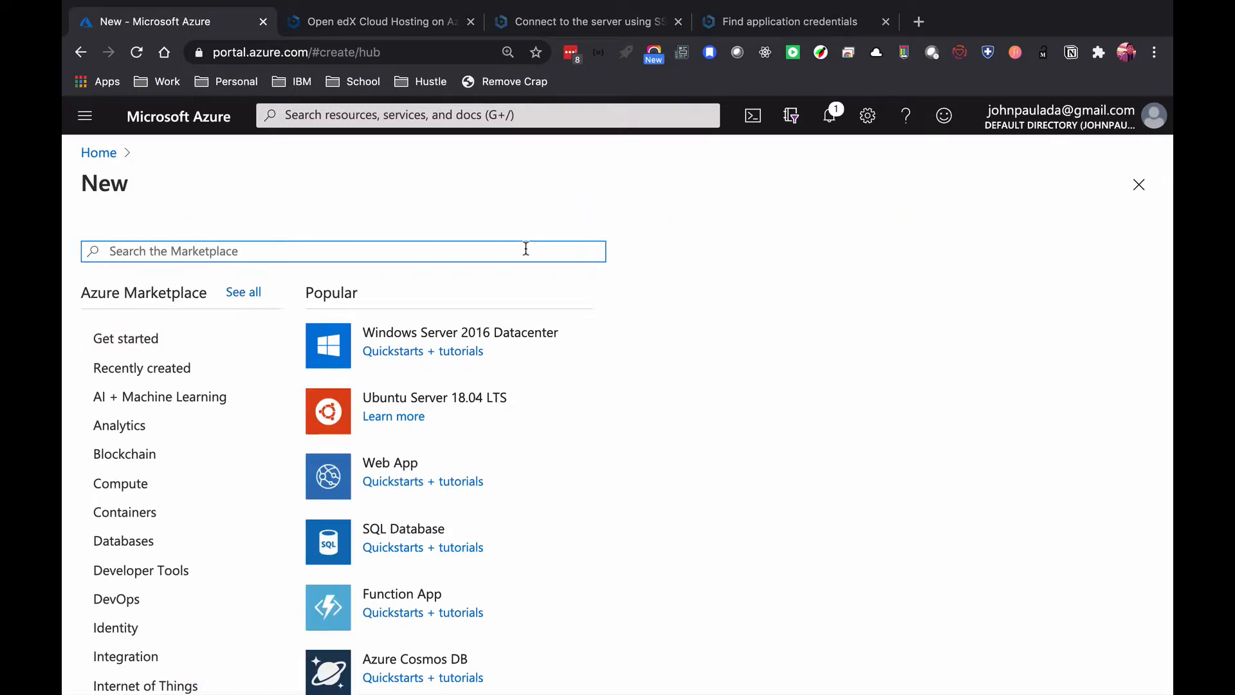
type("OpenEdx")
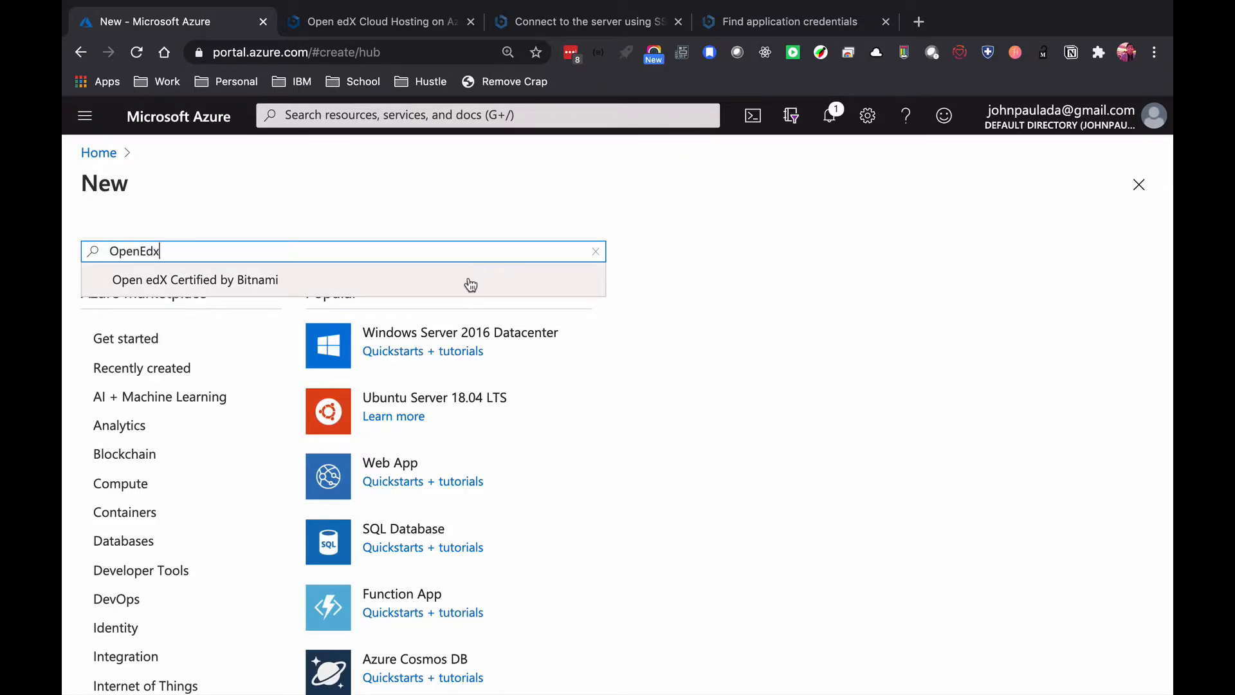
left_click(395, 273)
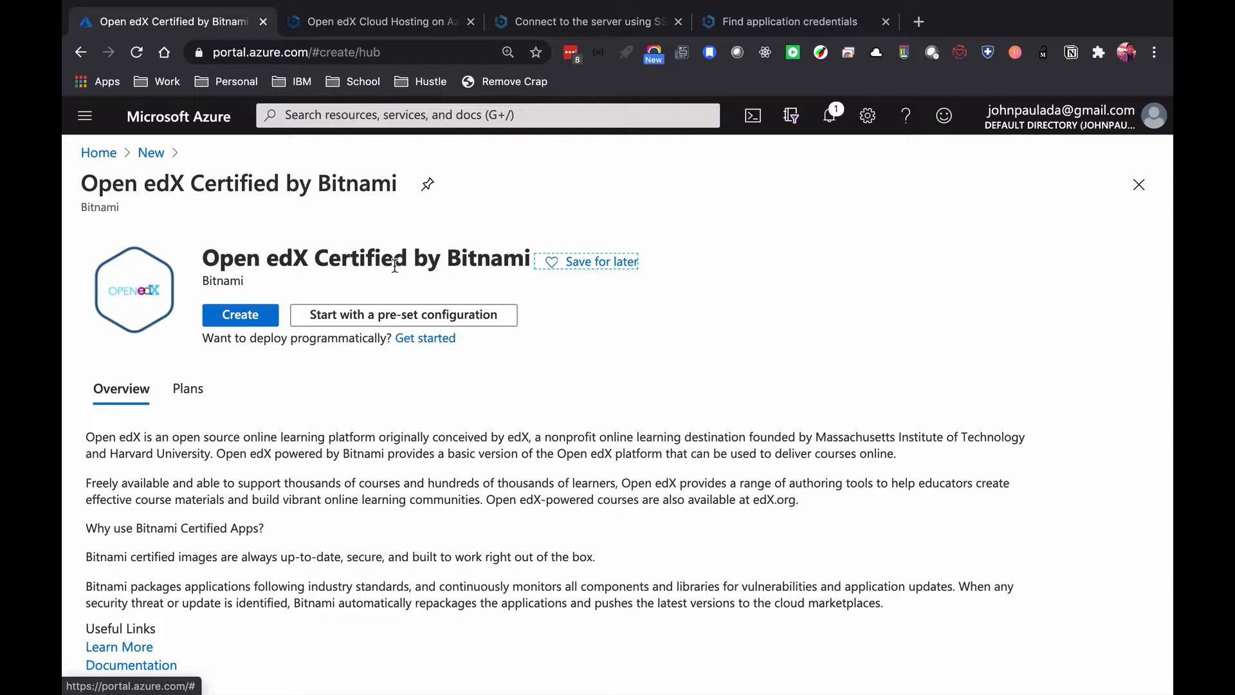
left_click(242, 315)
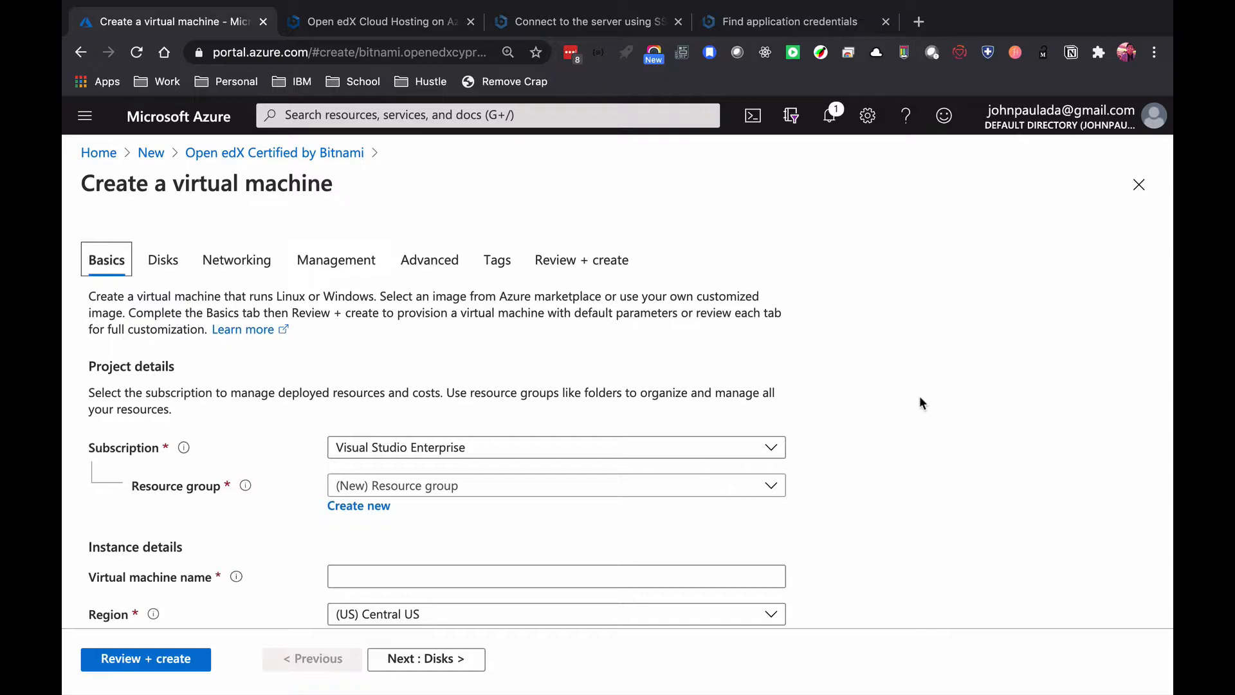
Step: Create a new resource group named openedx-demo for the virtual machine
scroll(920, 399, "down", 3)
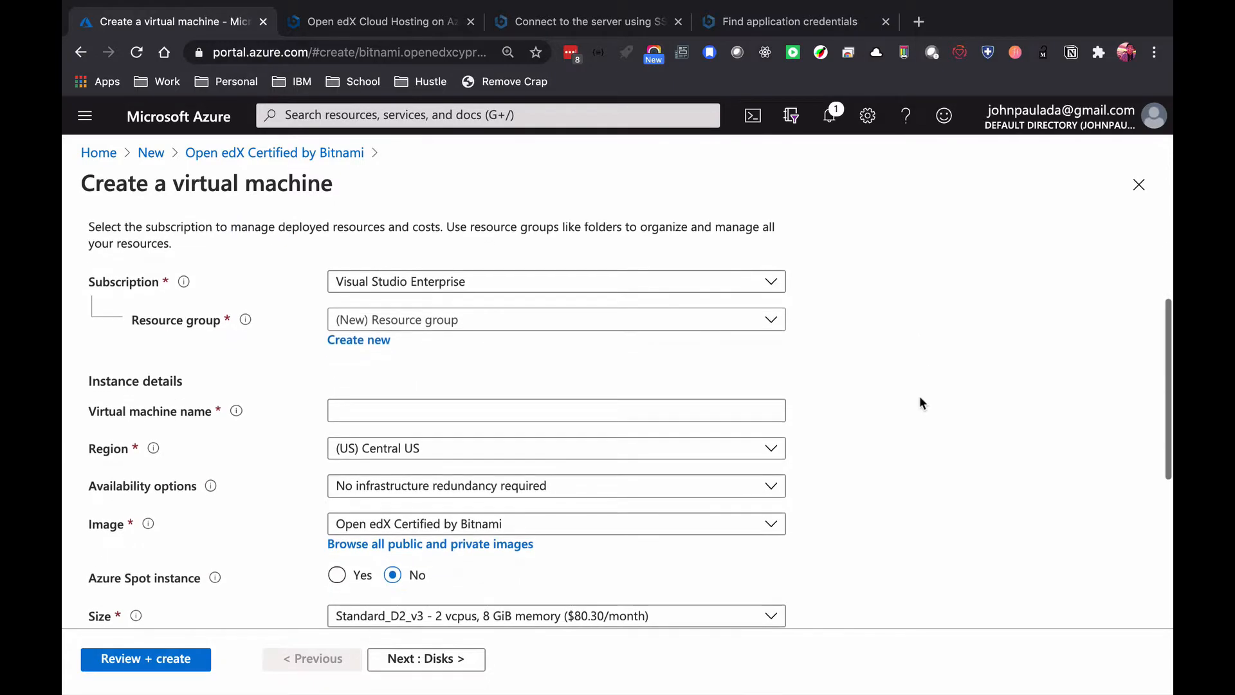
scroll(921, 403, "up", 1)
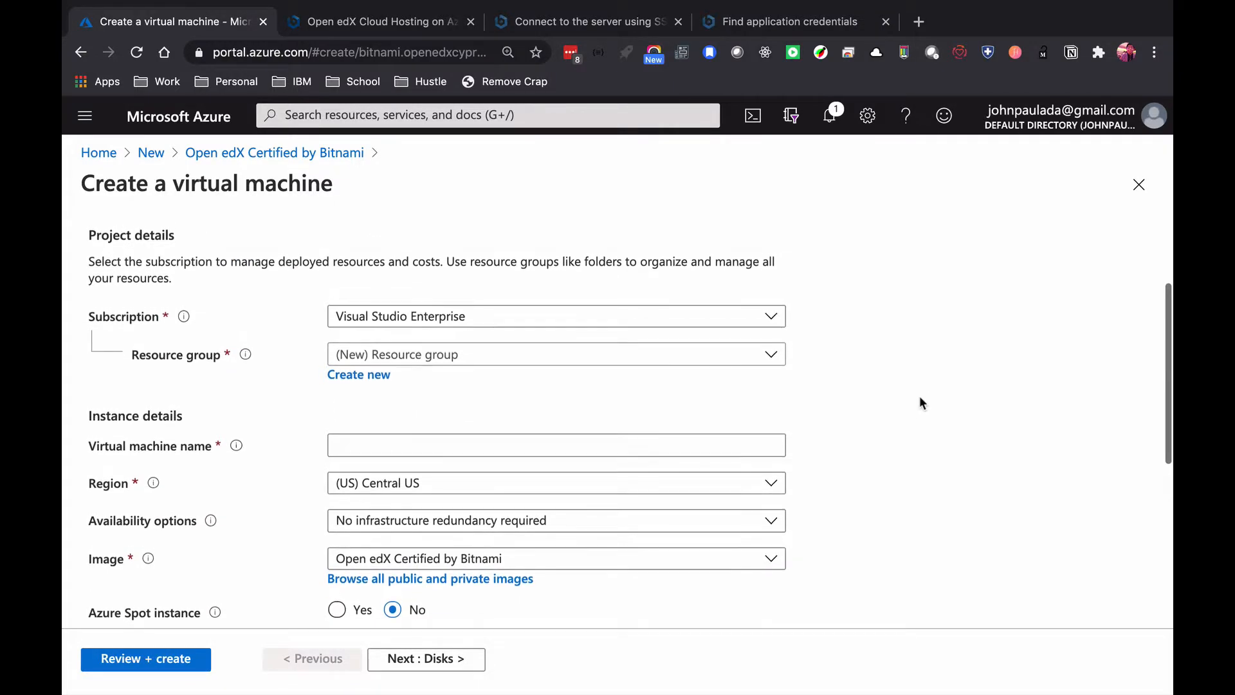
left_click(530, 350)
left_click(530, 351)
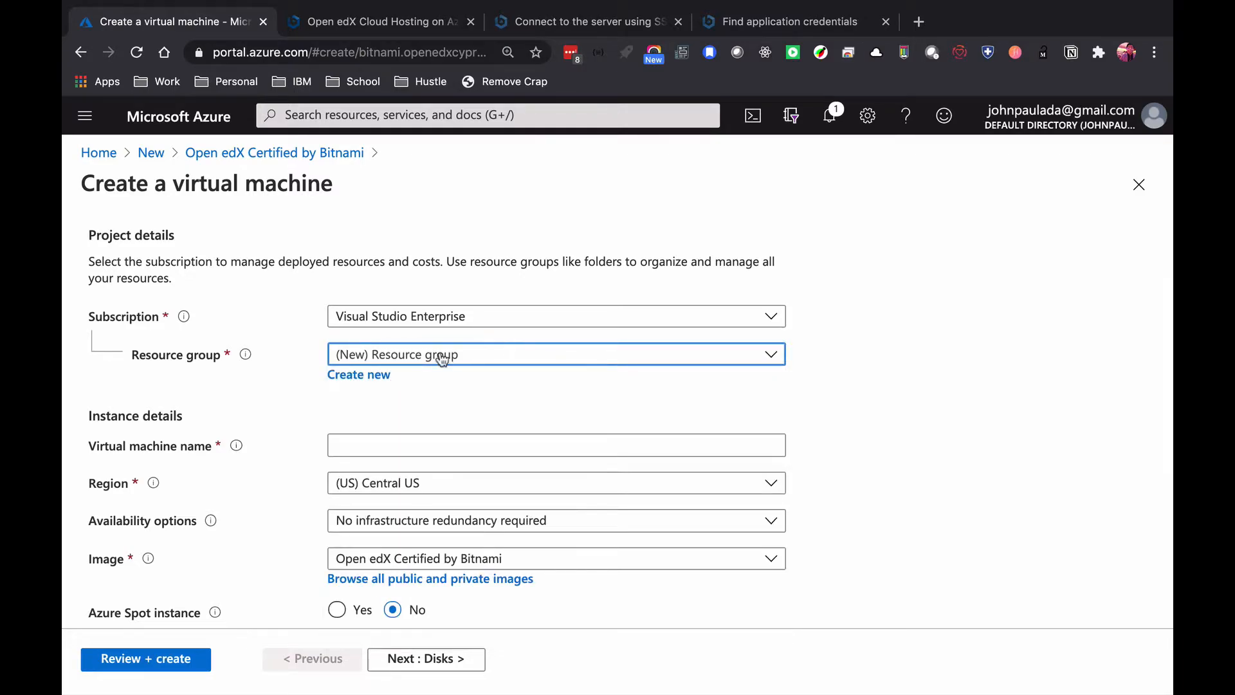
left_click(381, 377)
type("op")
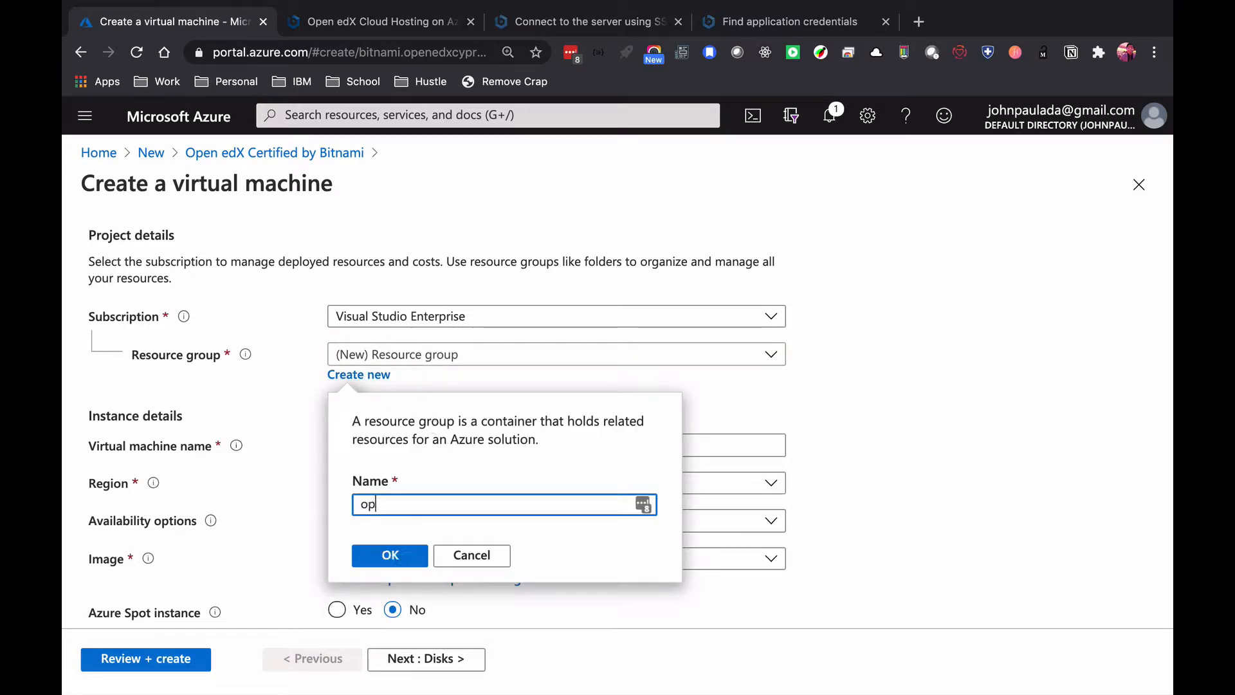
type("enedx-demo")
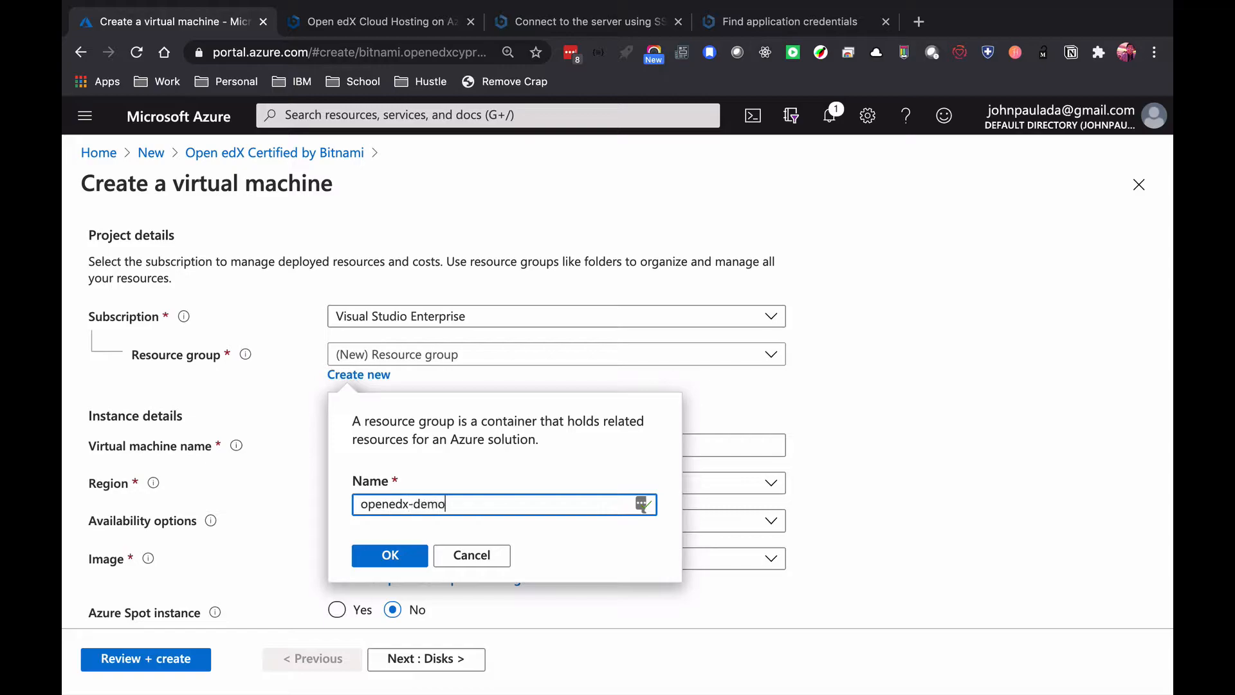
left_click(412, 557)
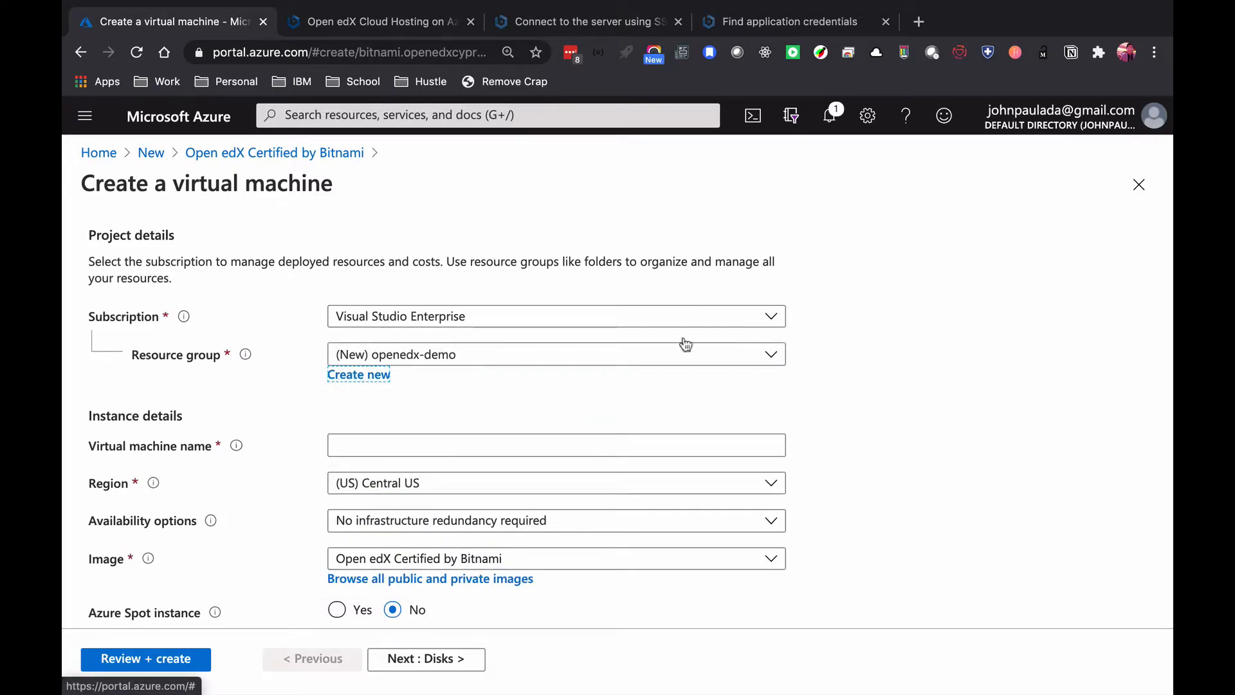
Step: Name the virtual machine openedxdemo
scroll(1073, 341, "down", 2)
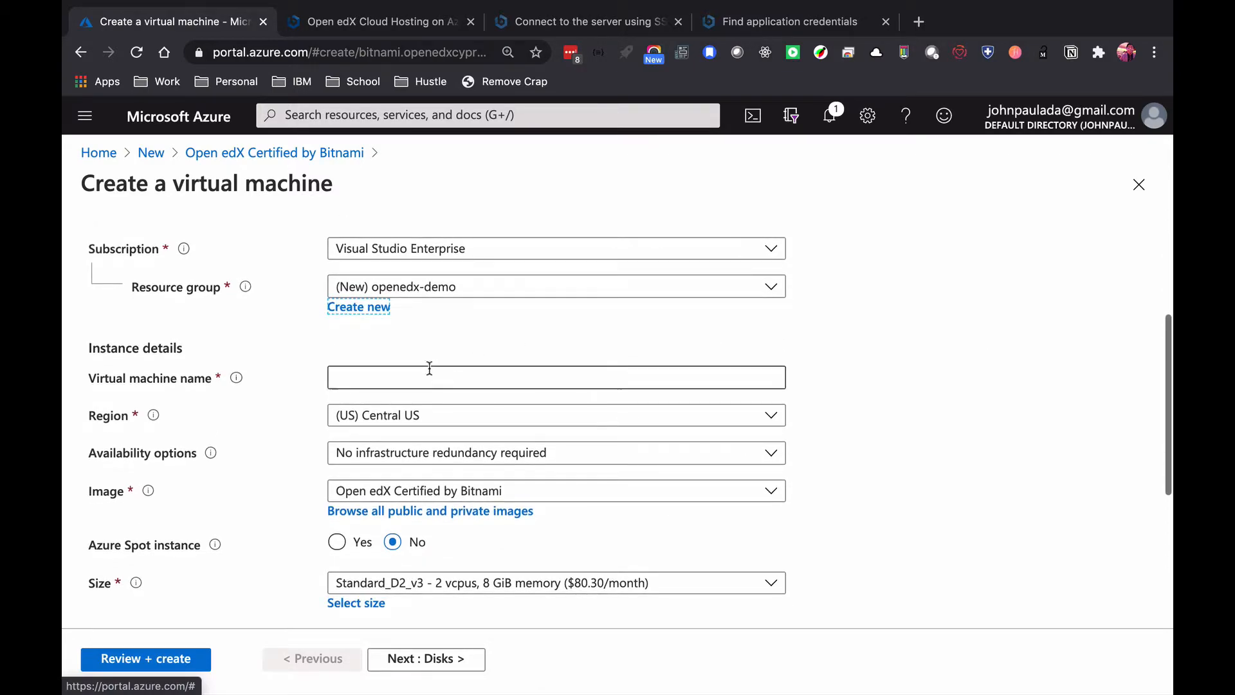
left_click(382, 381)
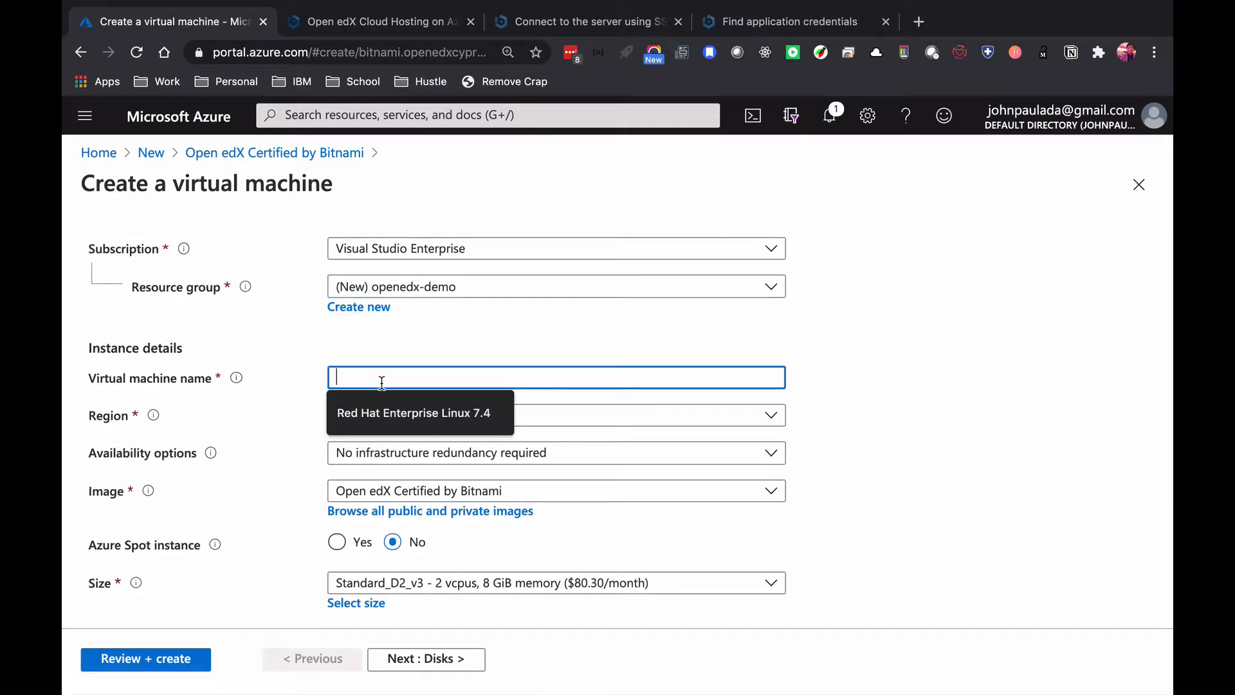
type("openedx")
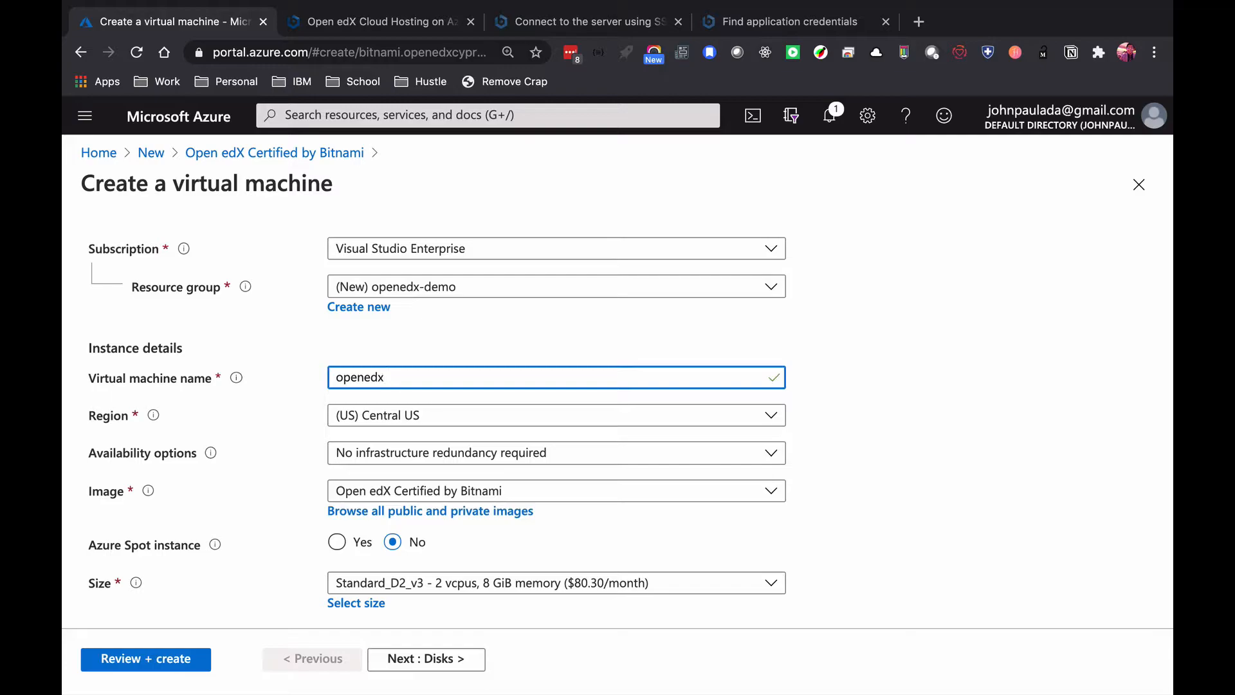
type("deno")
Step: Set the virtual machine's region to (Asia Pacific) Southeast Asia
left_click(372, 418)
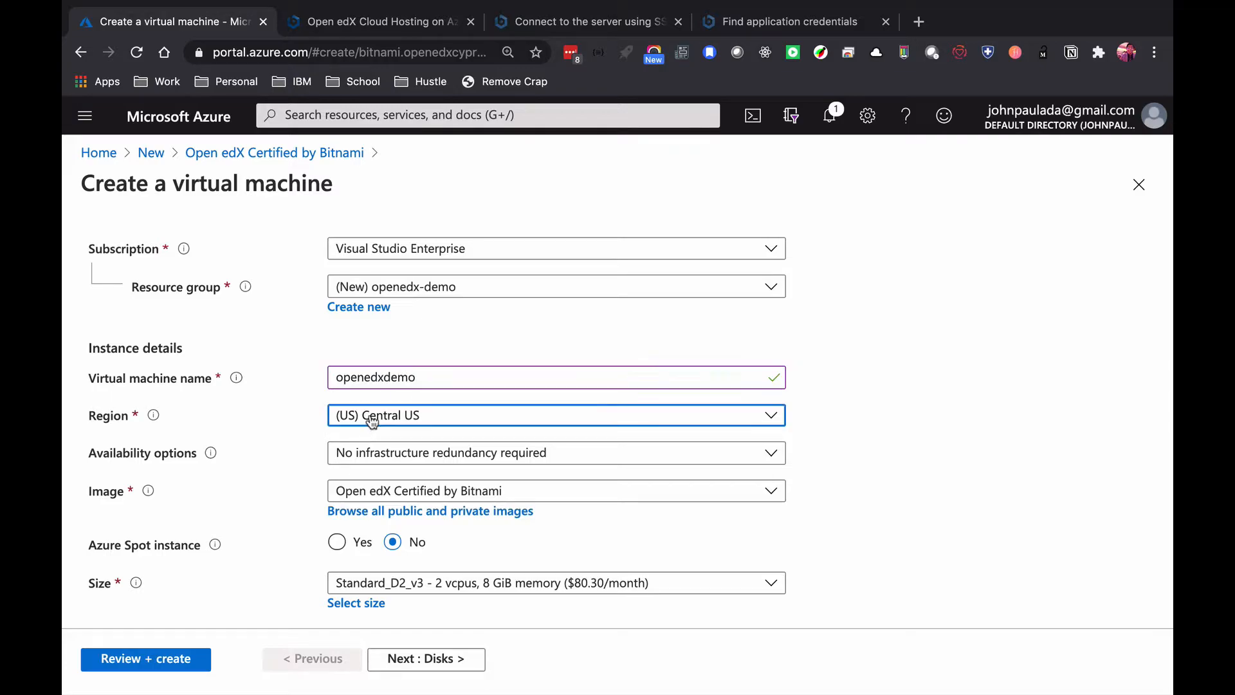
scroll(451, 293, "down", 1)
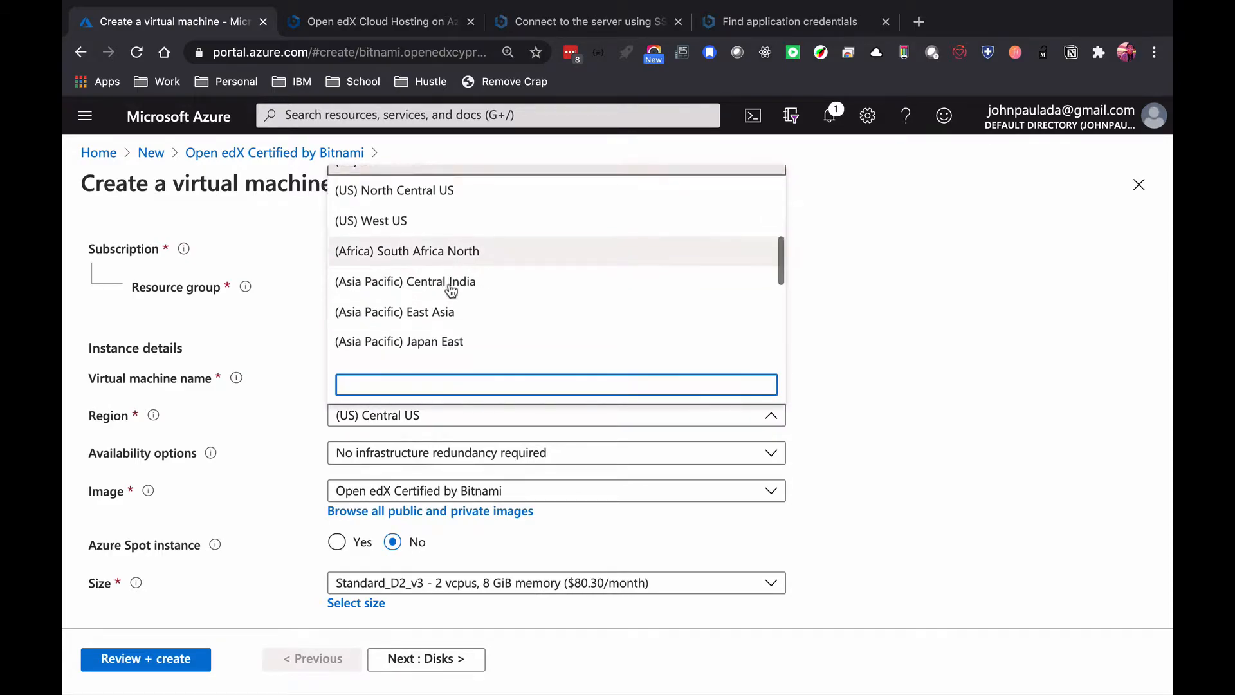
scroll(451, 291, "down", 8)
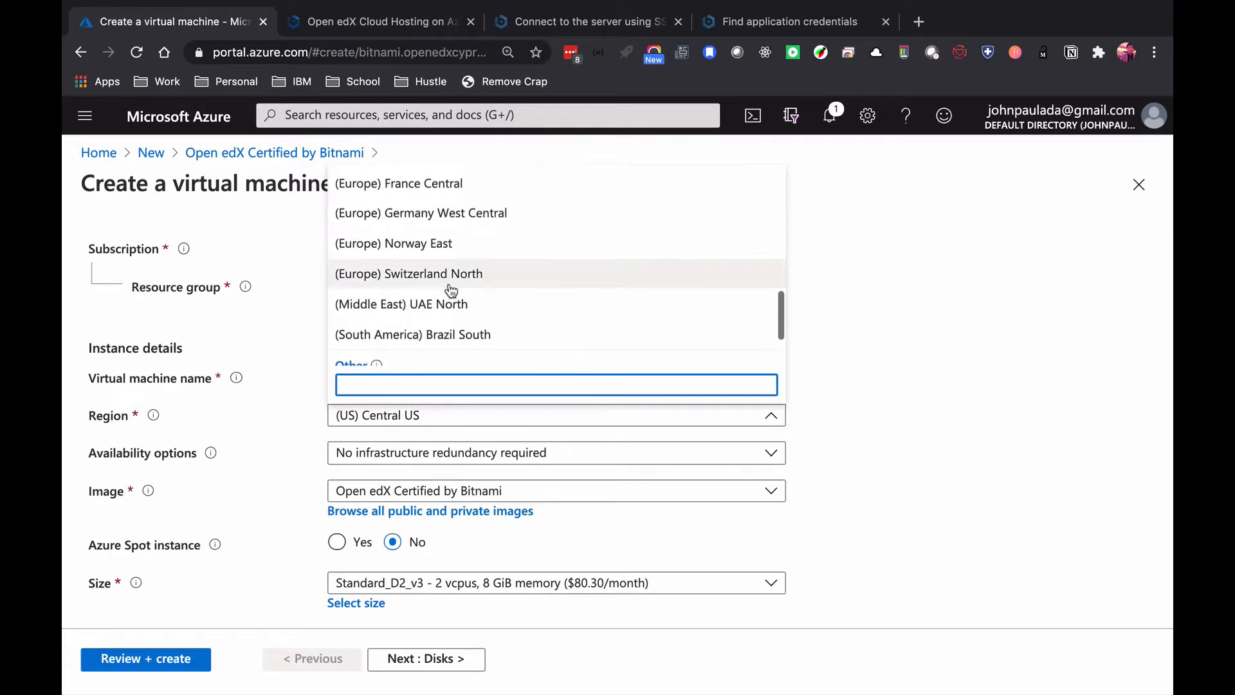
scroll(451, 291, "up", 10)
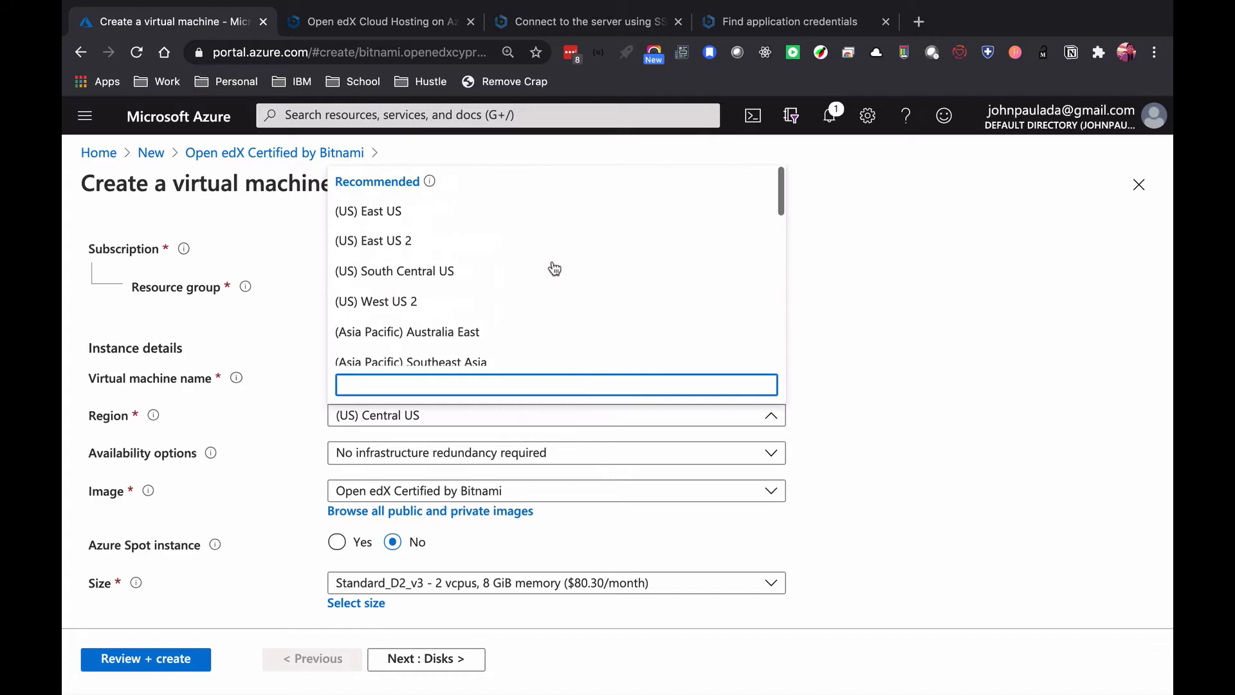
scroll(522, 309, "down", 3)
left_click(477, 240)
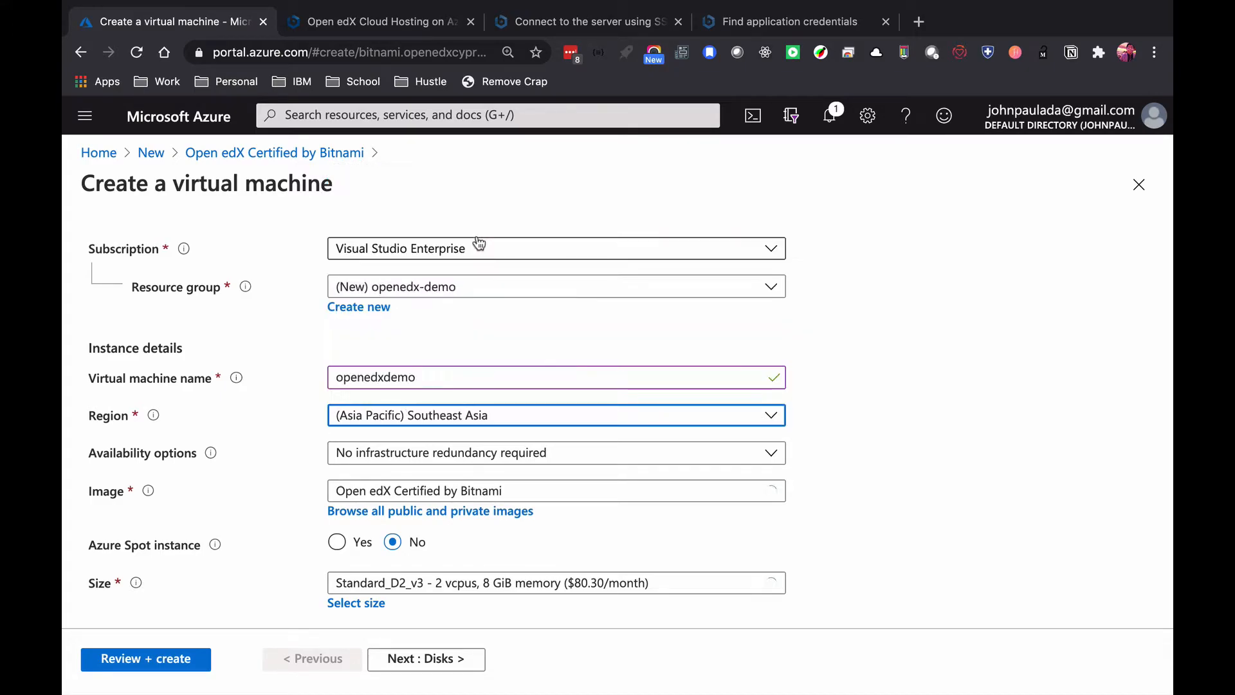
Step: Examine the VM size options recommended by the image publisher
scroll(909, 423, "down", 3)
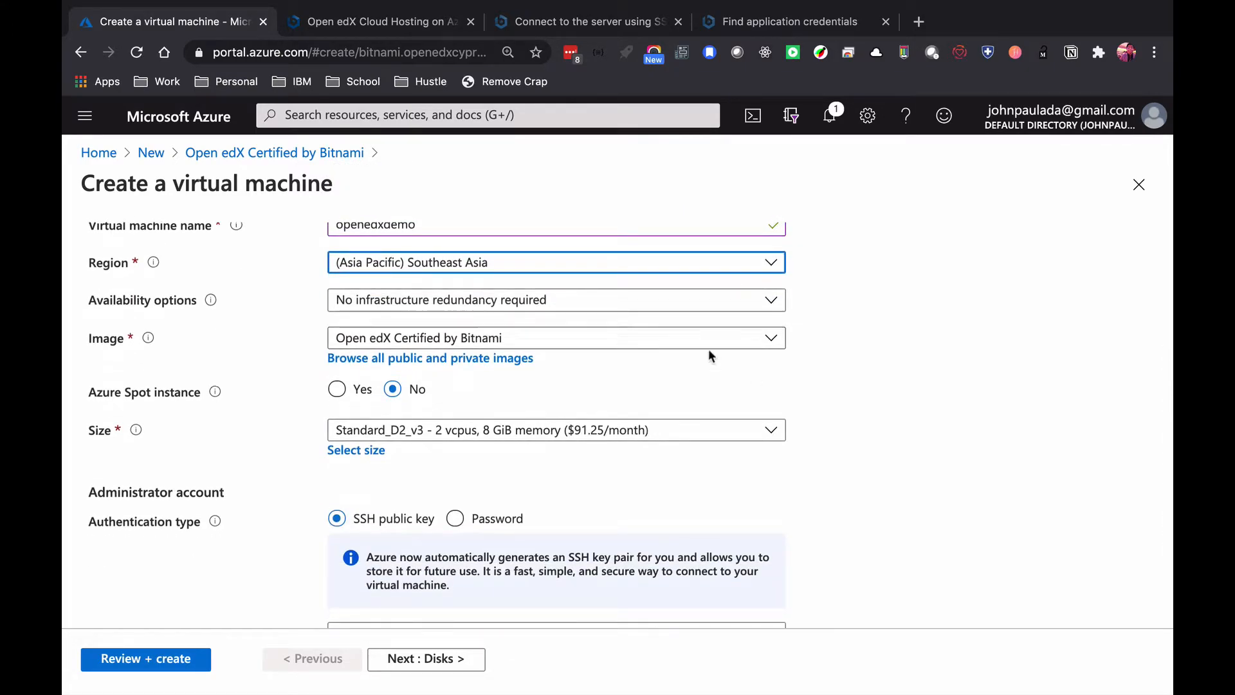
left_click(752, 431)
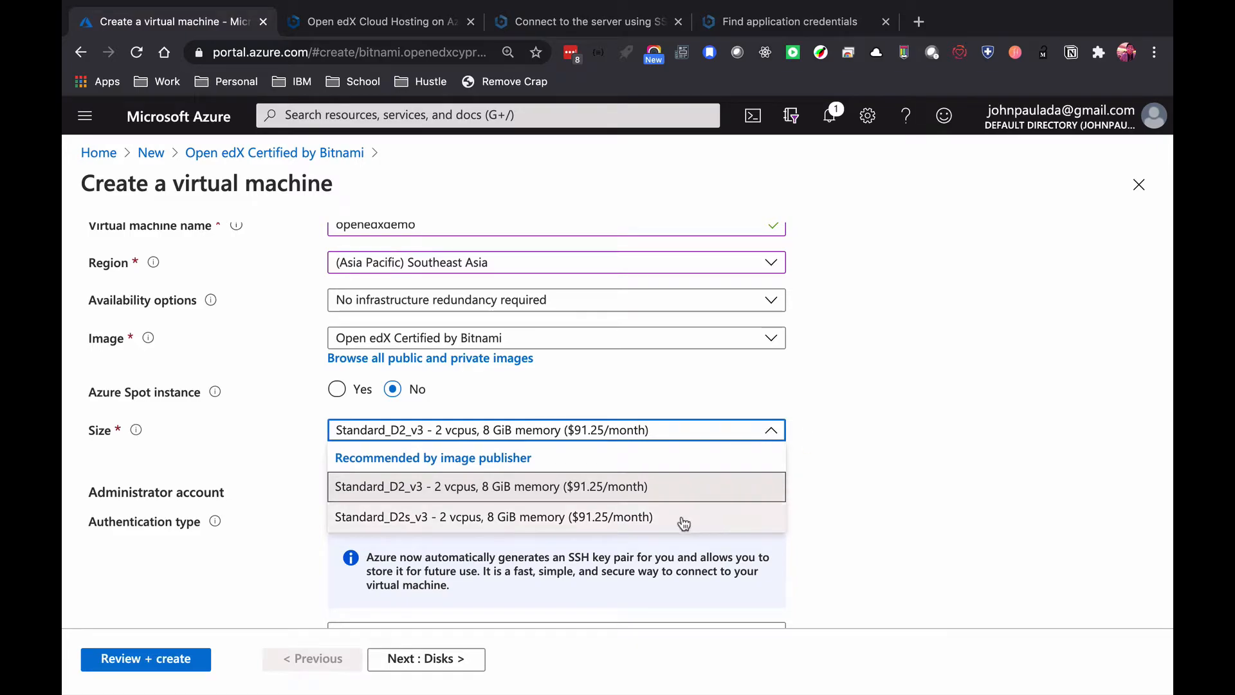
left_click(914, 406)
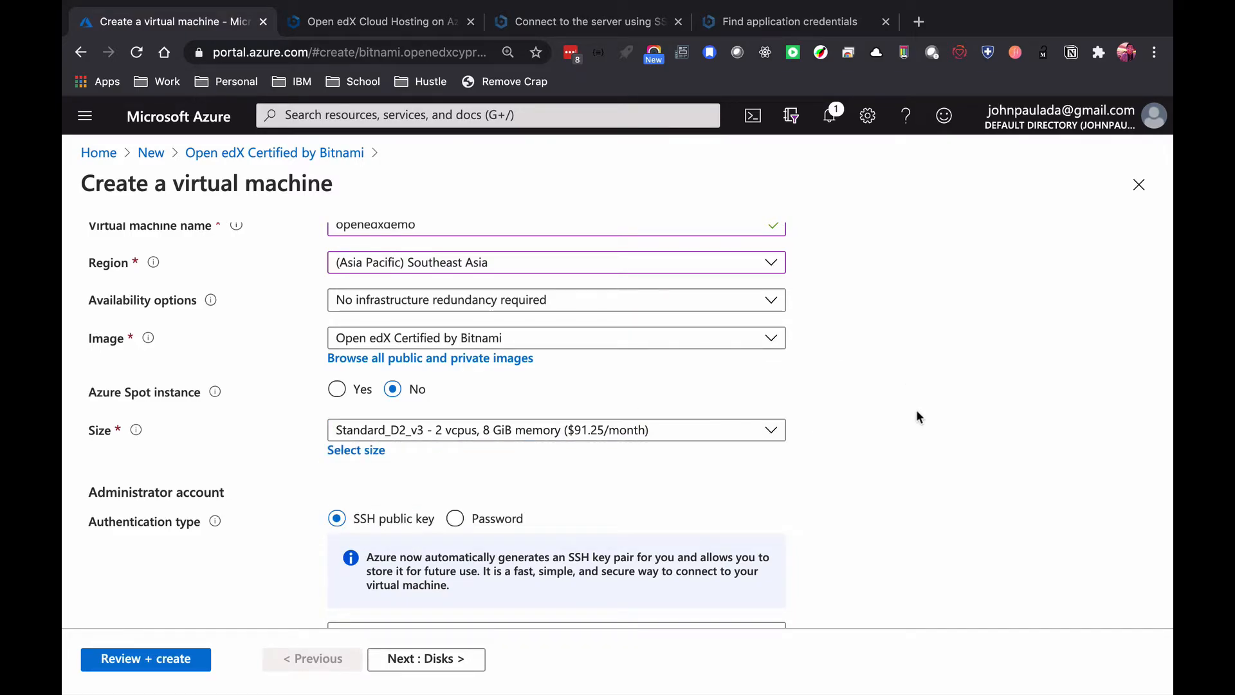
left_click(723, 439)
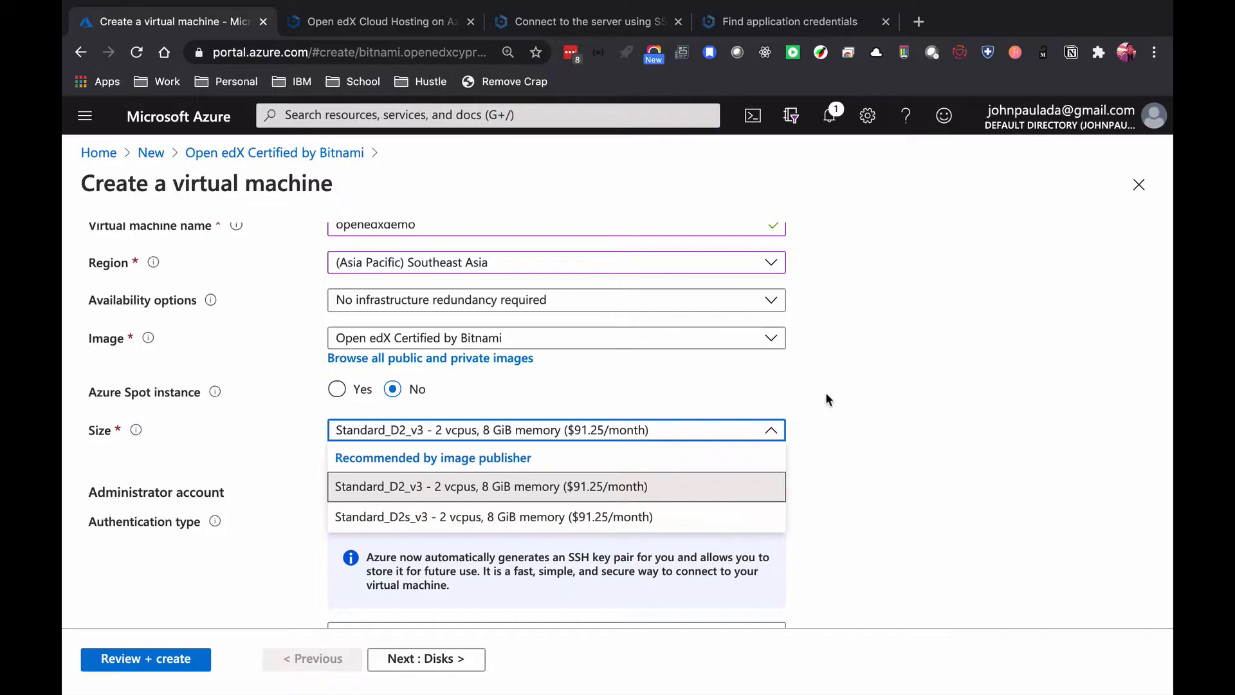
left_click(818, 472)
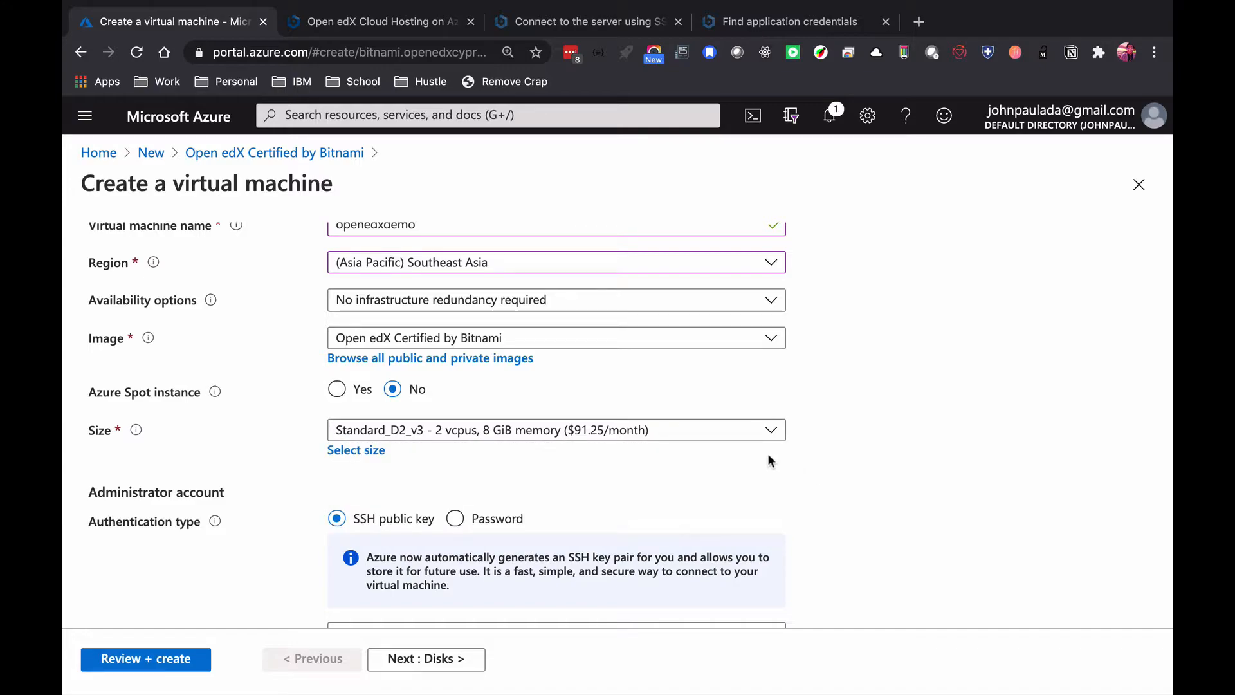
left_click(746, 442)
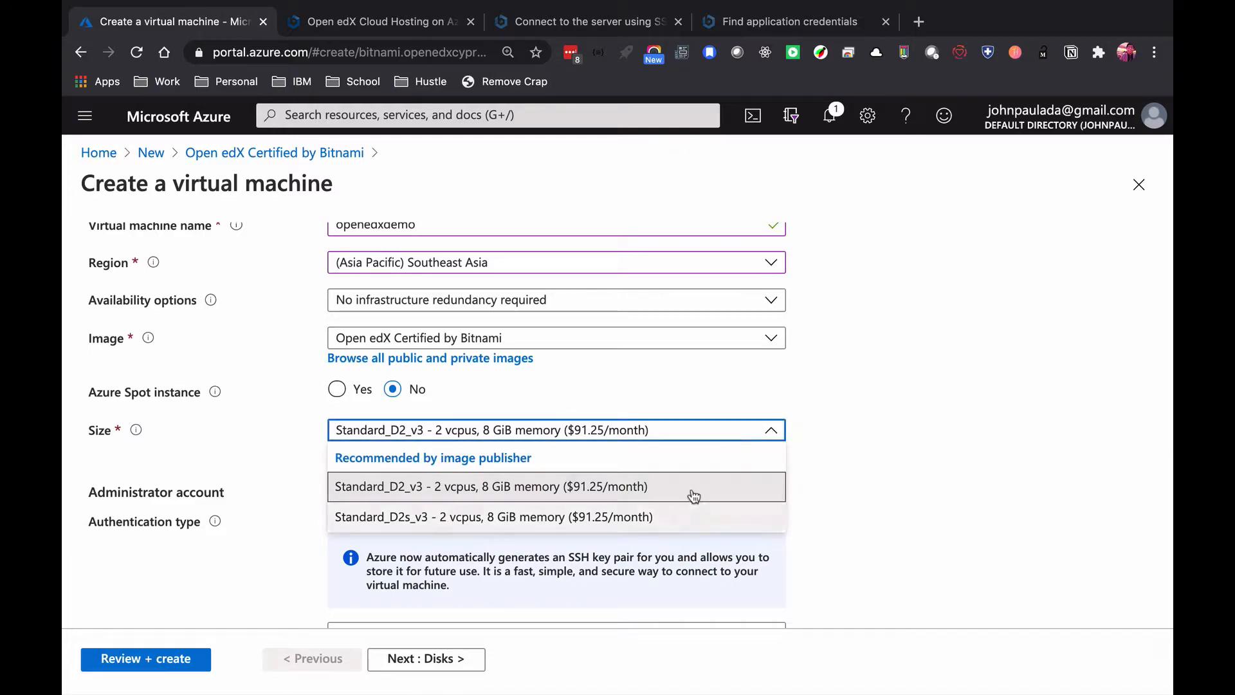
left_click(881, 411)
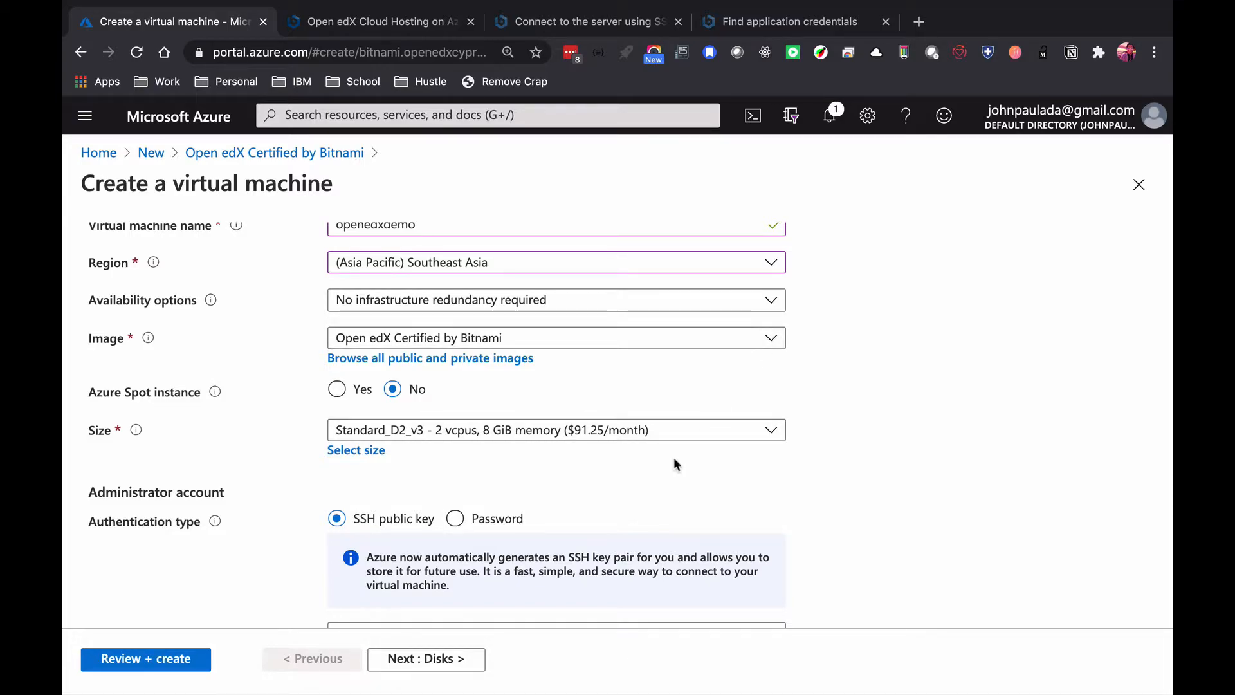
left_click(681, 437)
left_click(682, 438)
left_click(761, 432)
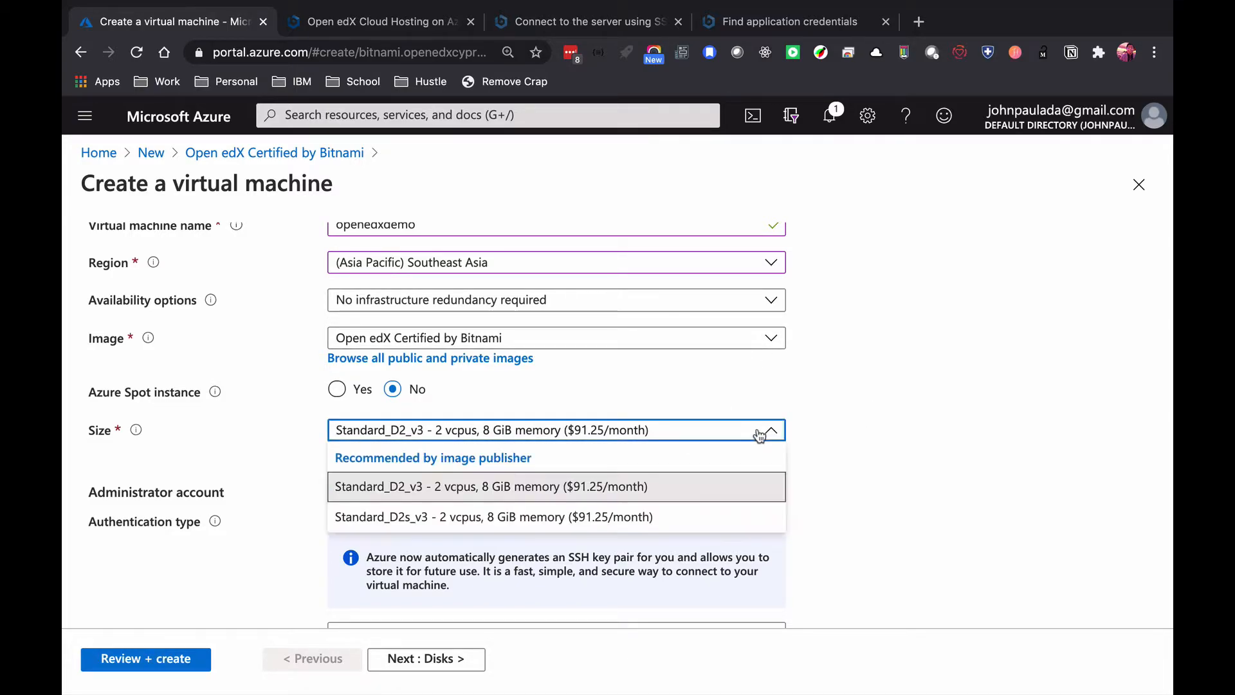
left_click(888, 436)
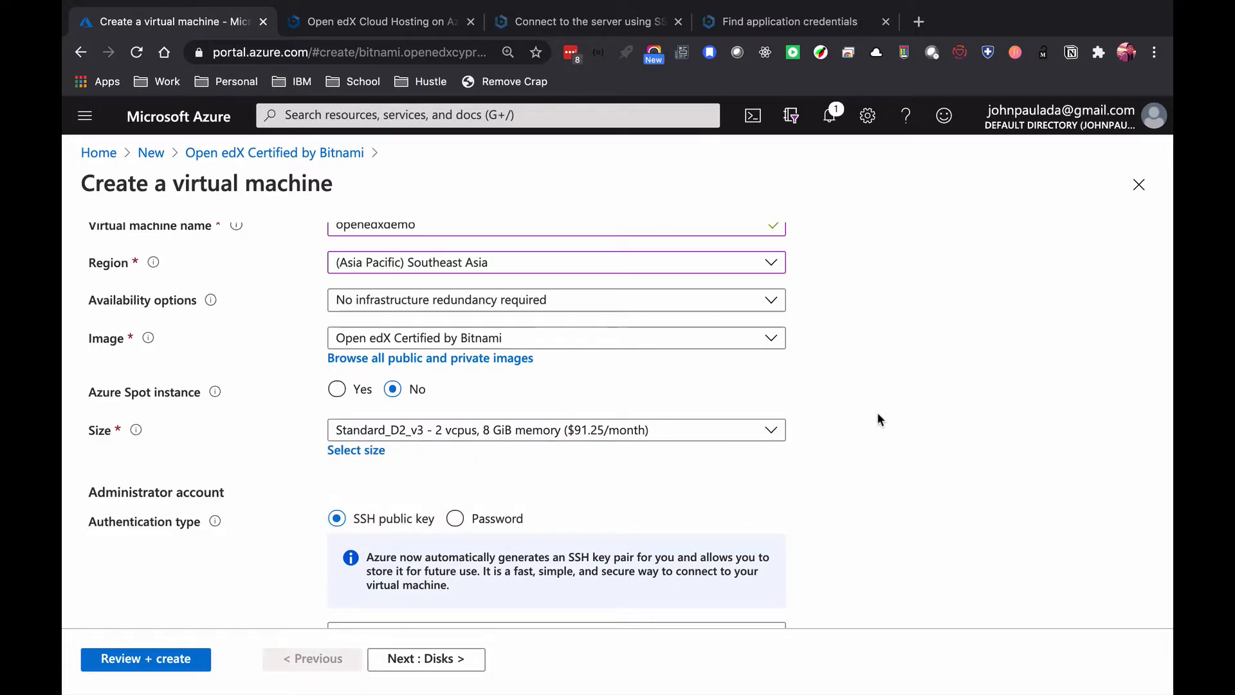
Step: Create and attach a new empty data disk to the virtual machine with its default settings
scroll(836, 422, "down", 2)
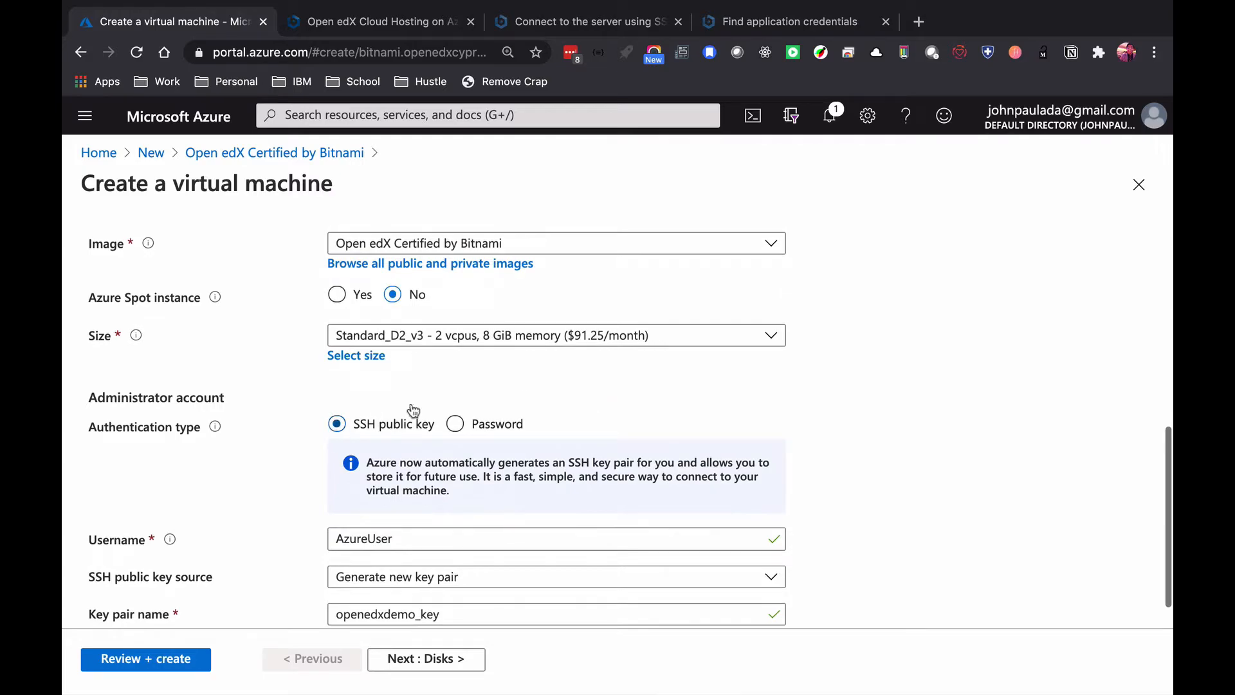
scroll(852, 388, "down", 1)
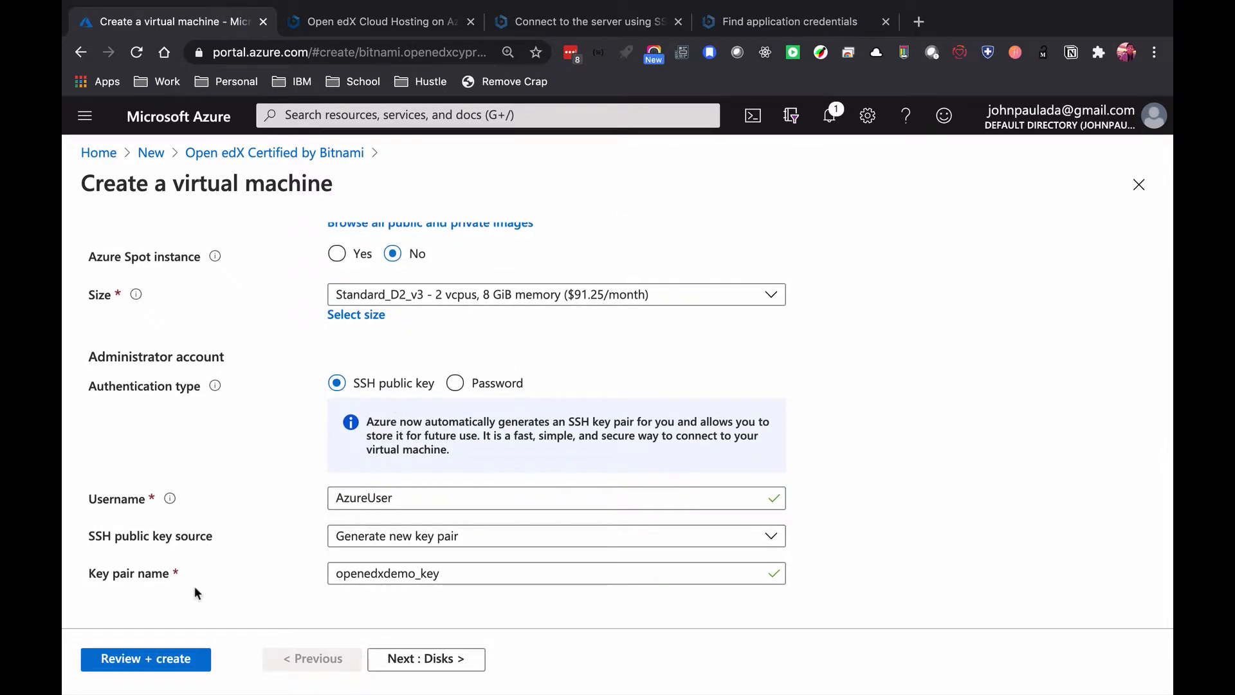
scroll(338, 407, "up", 10)
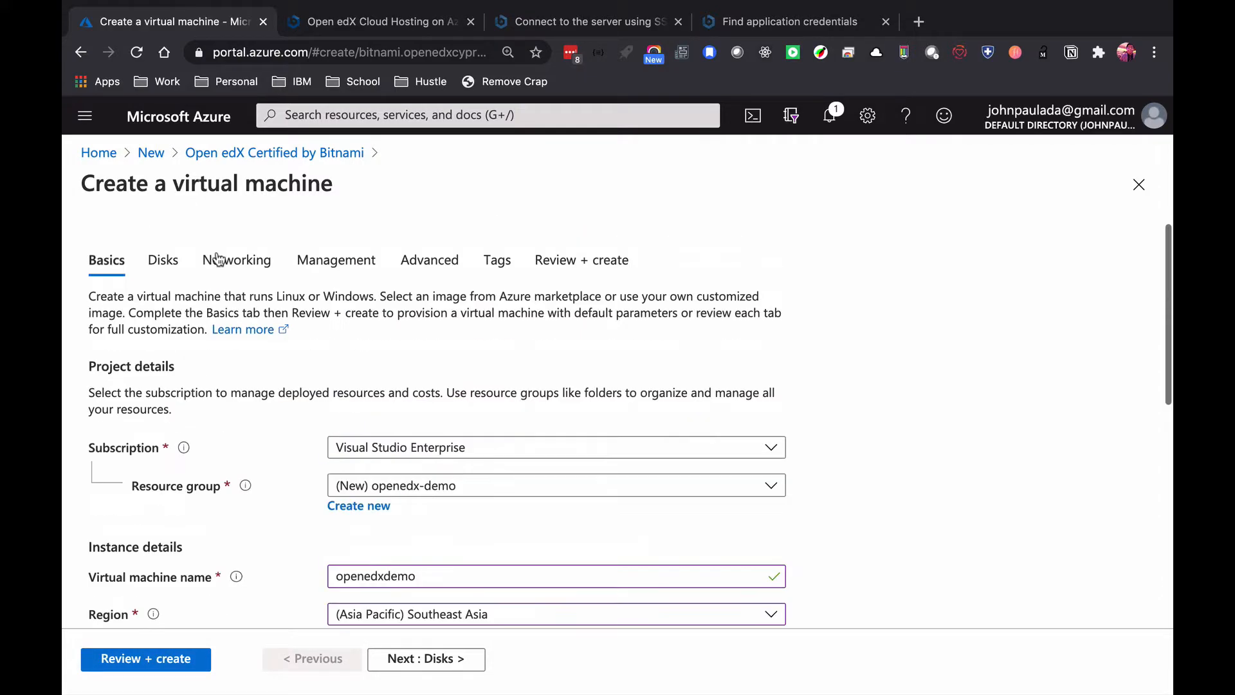
left_click(166, 261)
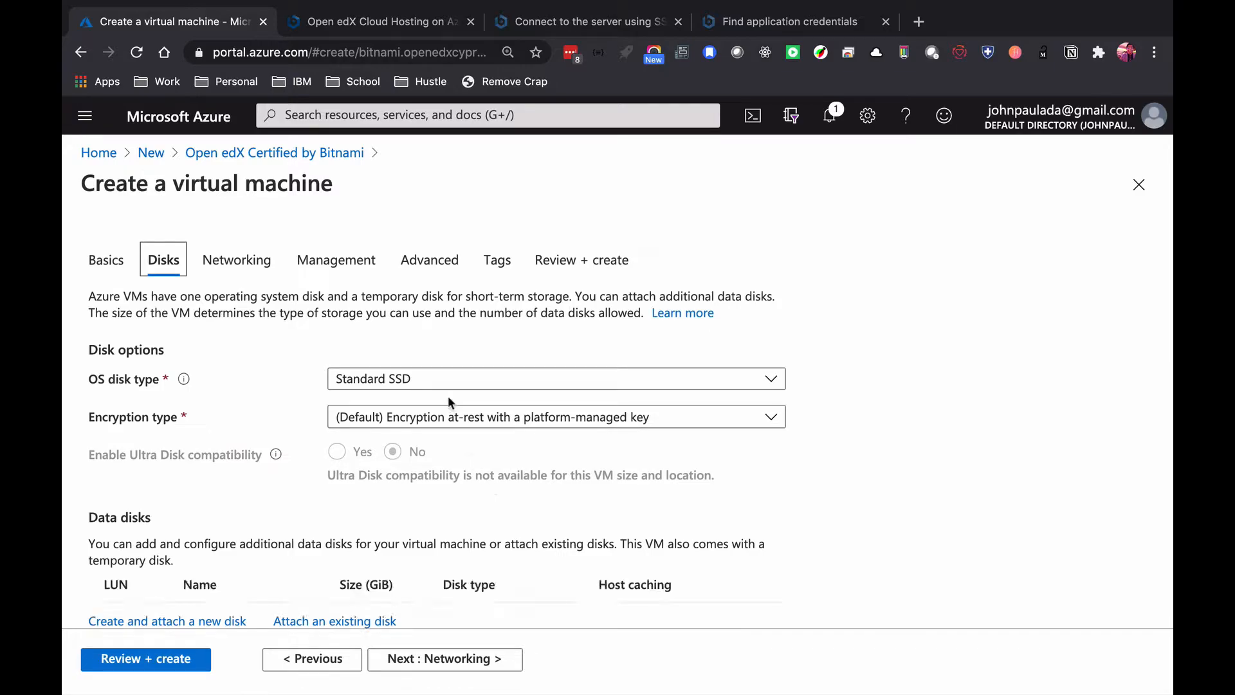
scroll(447, 396, "down", 2)
left_click(440, 284)
left_click(441, 283)
left_click(209, 527)
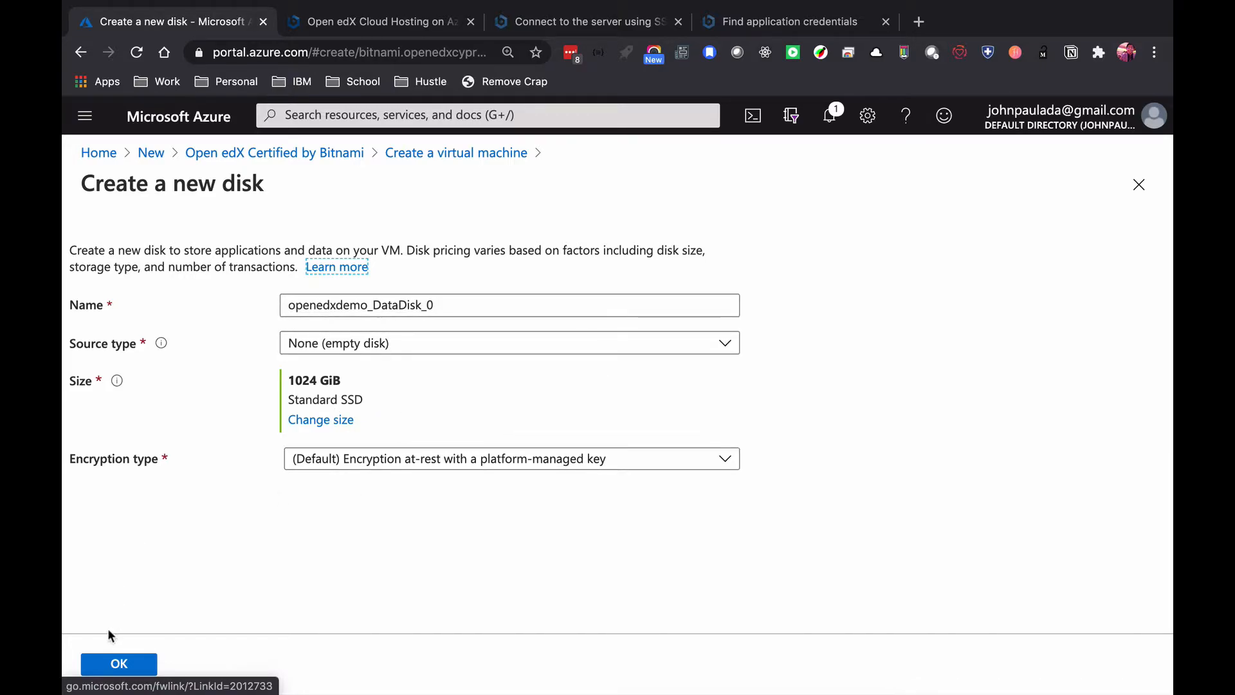
left_click(121, 665)
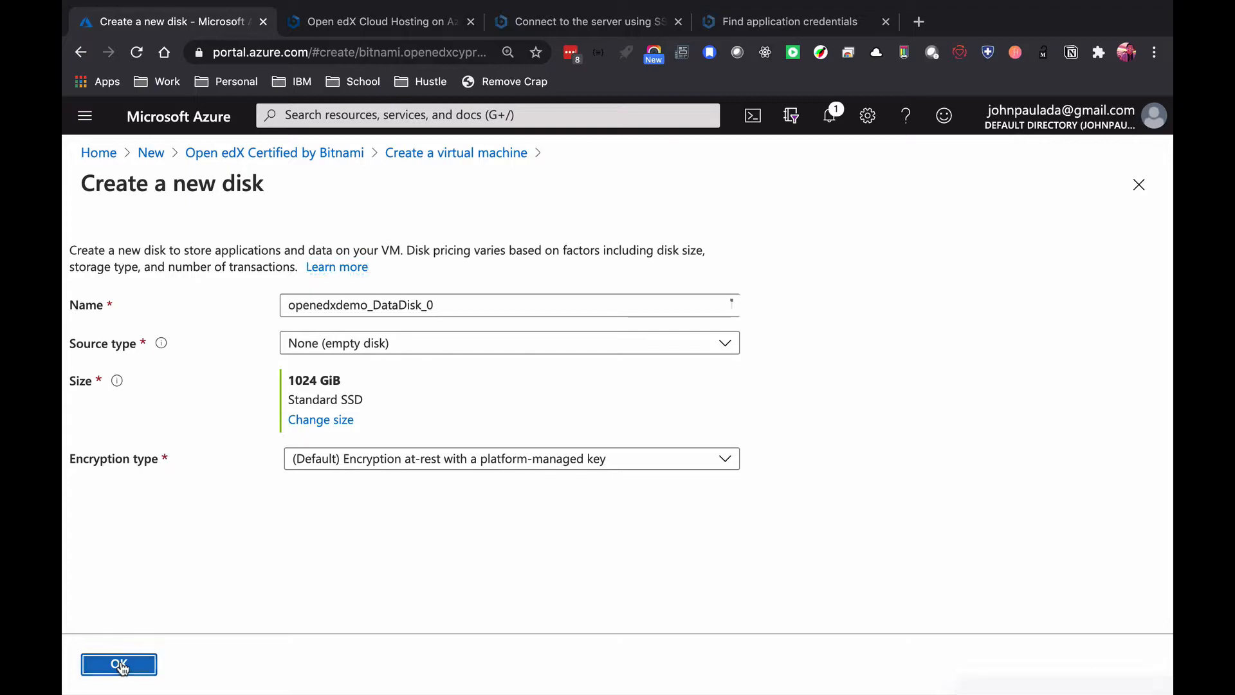
Step: Proceed to the review stage, check the validated configuration summary, and start creating the virtual machine
scroll(410, 379, "up", 3)
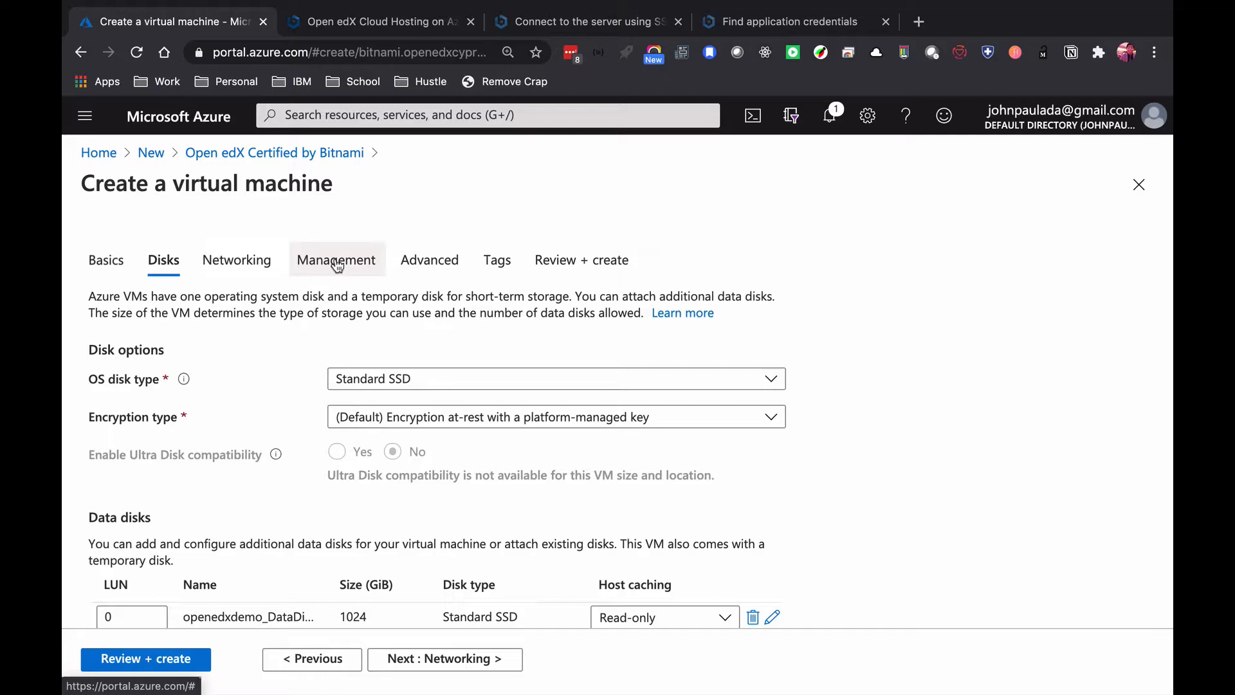
left_click(419, 258)
left_click(498, 261)
left_click(571, 264)
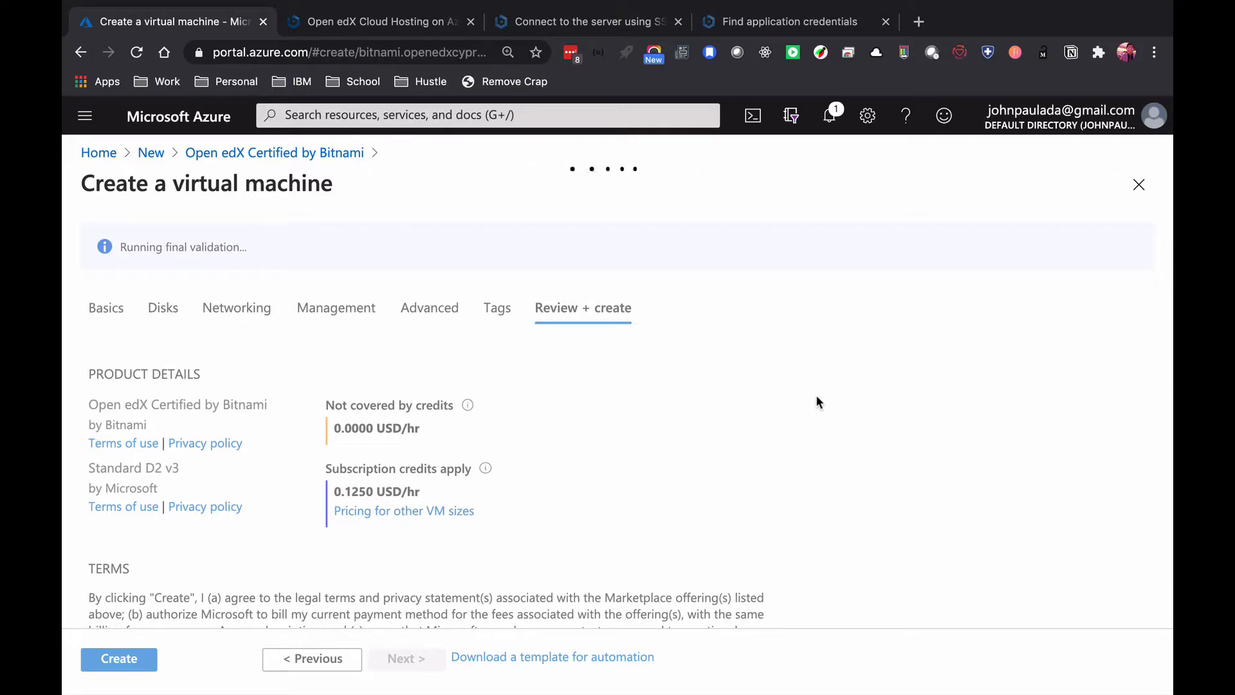
scroll(803, 416, "down", 10)
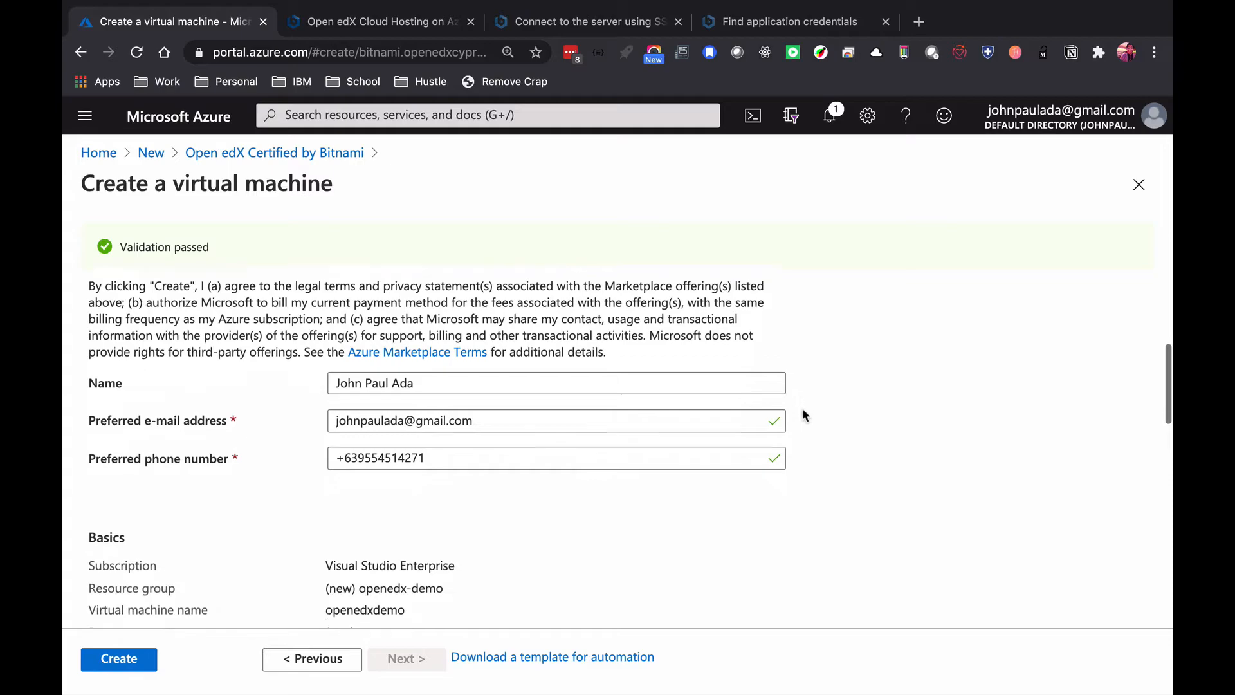
scroll(803, 415, "down", 7)
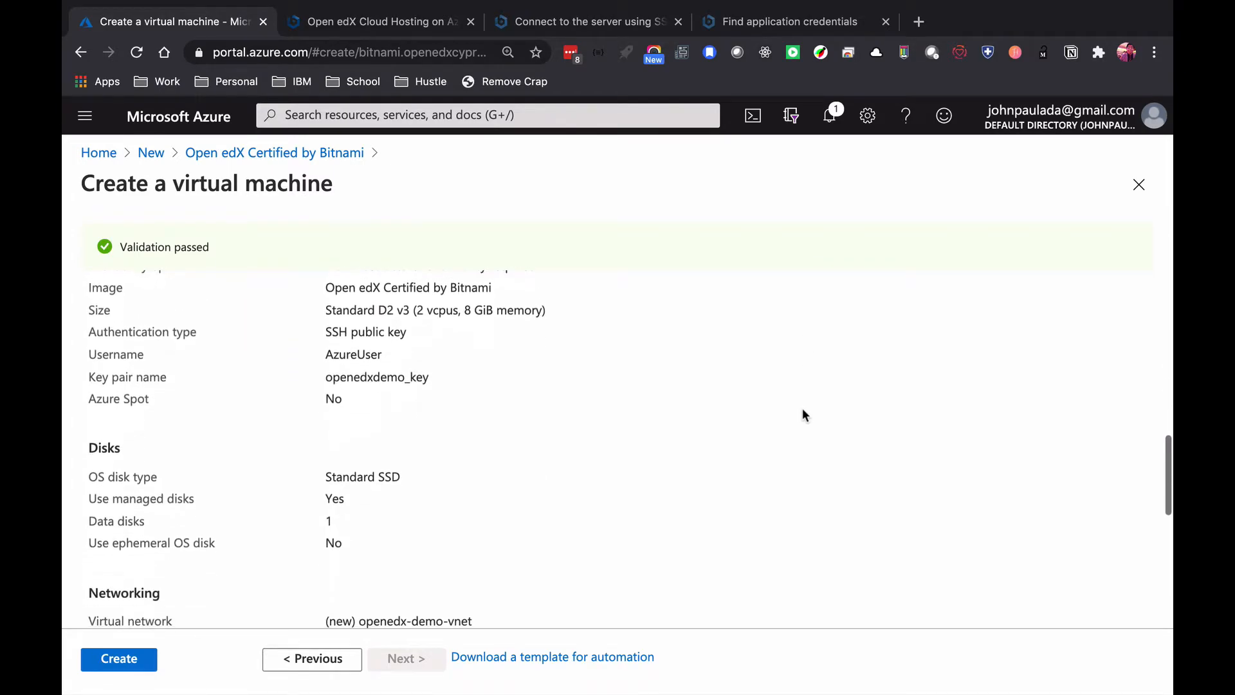
scroll(803, 416, "down", 3)
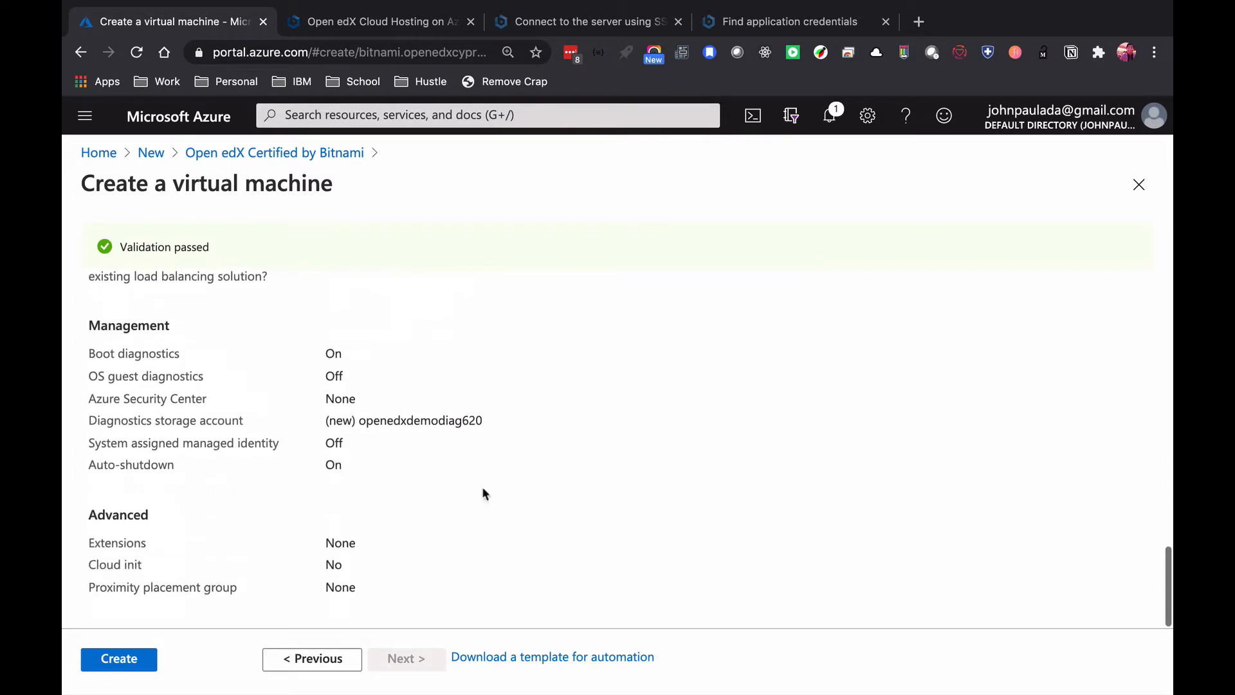
left_click(152, 658)
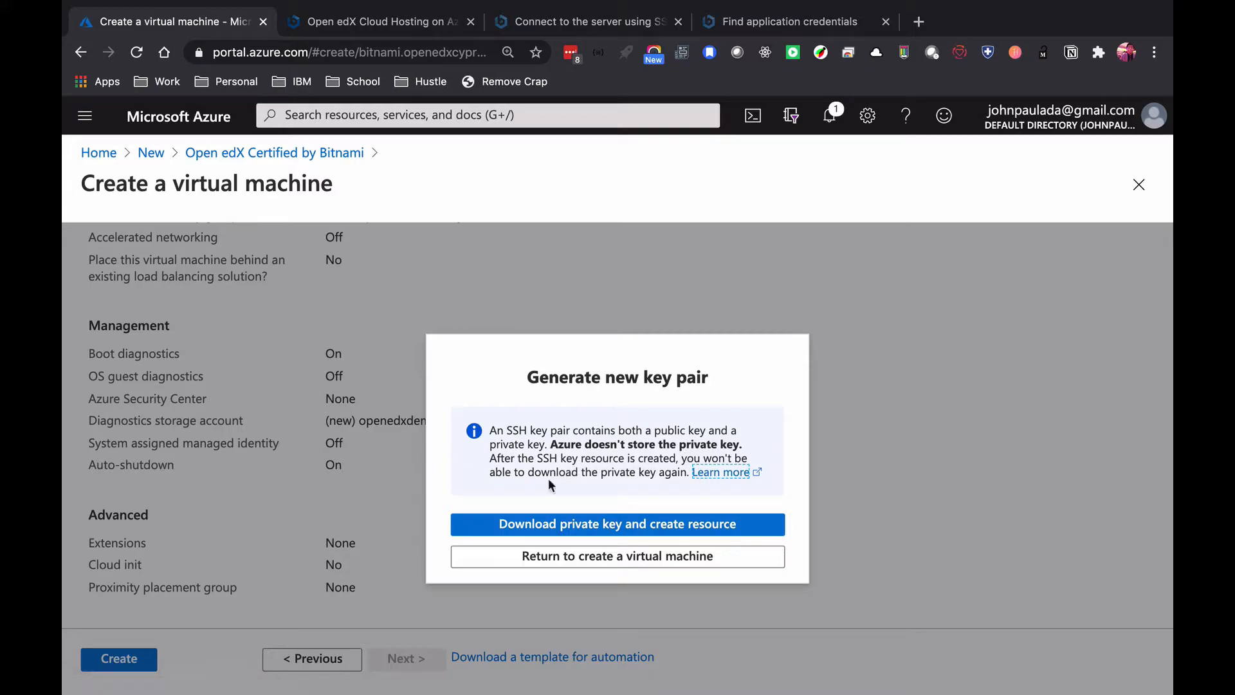
Step: Dismiss the key pair download and review the virtual machine's networking settings
left_click(469, 555)
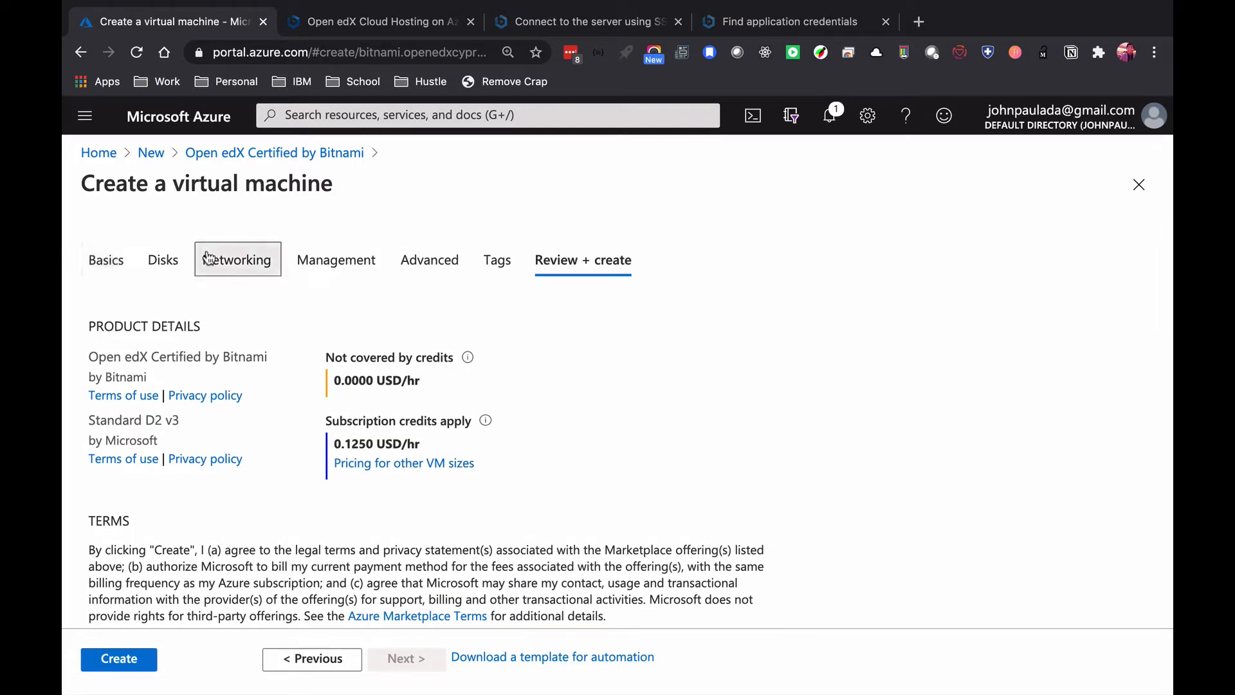
left_click(228, 263)
scroll(502, 501, "down", 2)
scroll(502, 501, "down", 3)
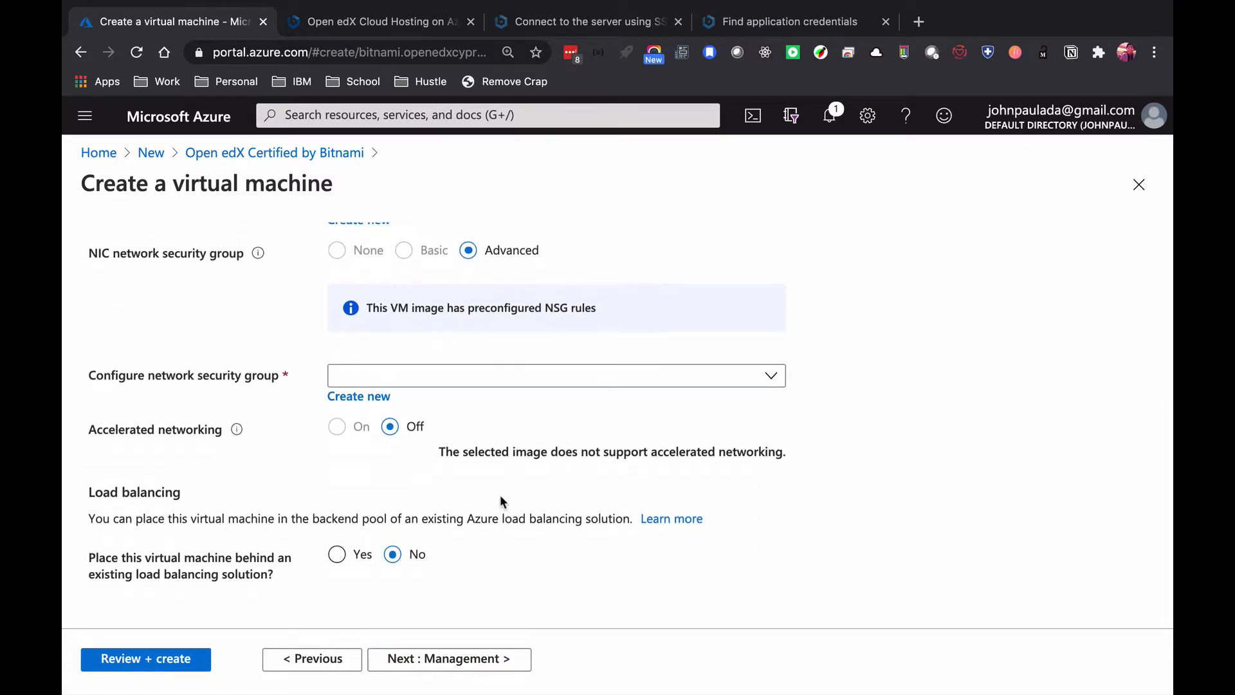
scroll(293, 547, "up", 2)
scroll(343, 466, "down", 2)
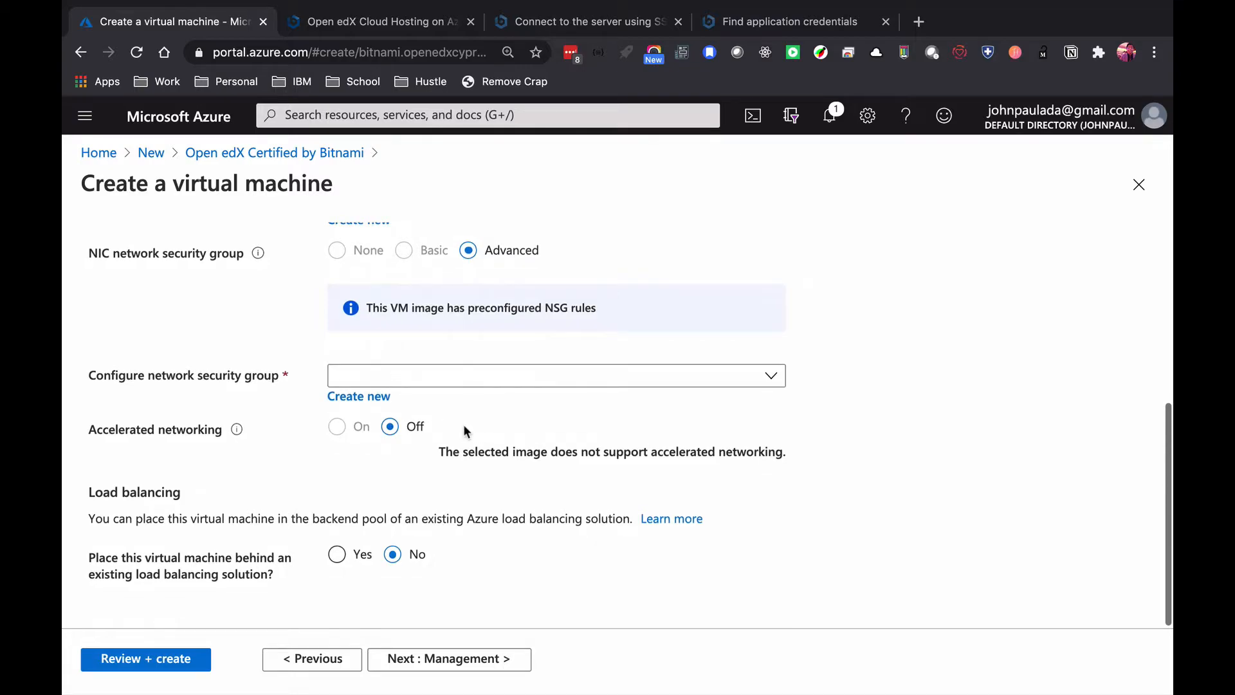
scroll(450, 457, "up", 5)
Step: Return to the basic settings and examine the administrator account username and SSH public key source options
left_click(92, 259)
scroll(355, 464, "down", 1)
scroll(356, 464, "down", 6)
left_click(420, 498)
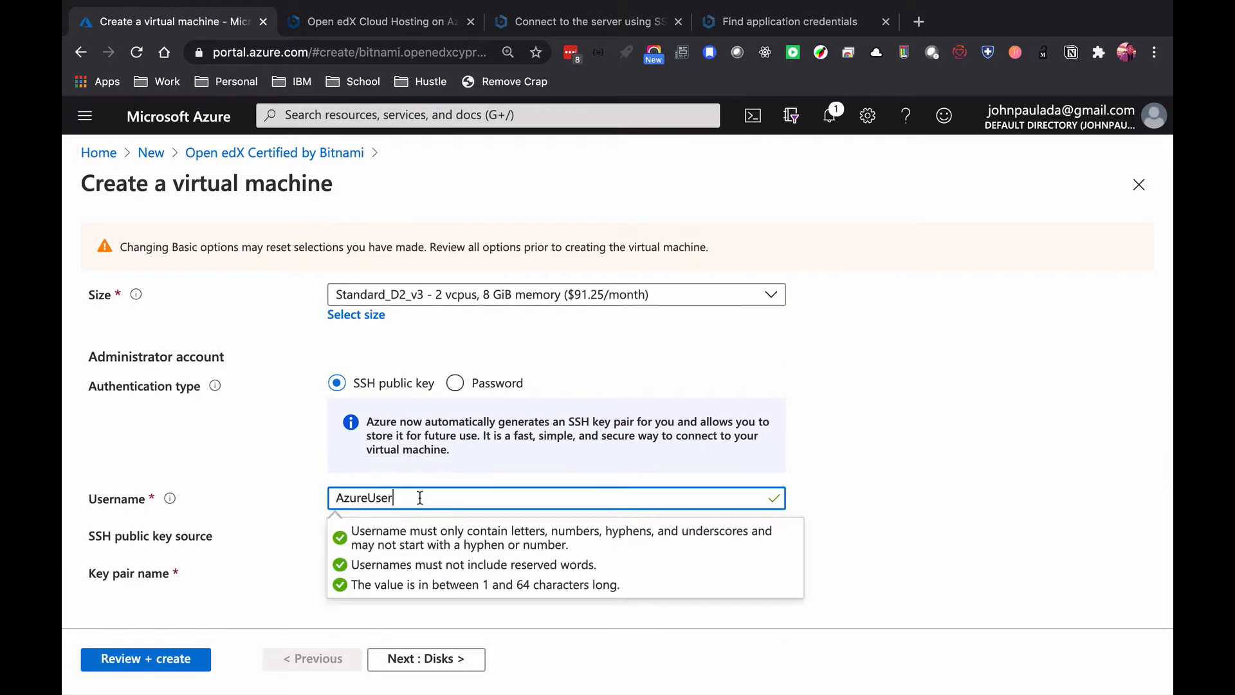
double_click(420, 498)
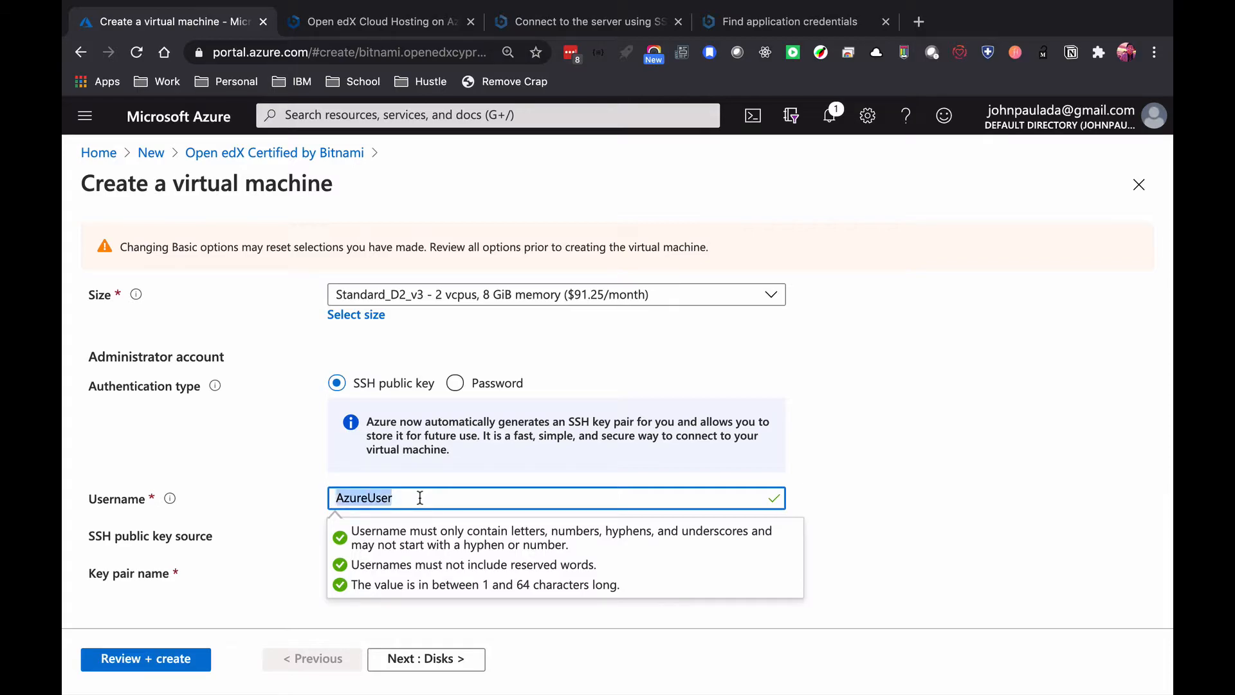
left_click(935, 384)
left_click(517, 546)
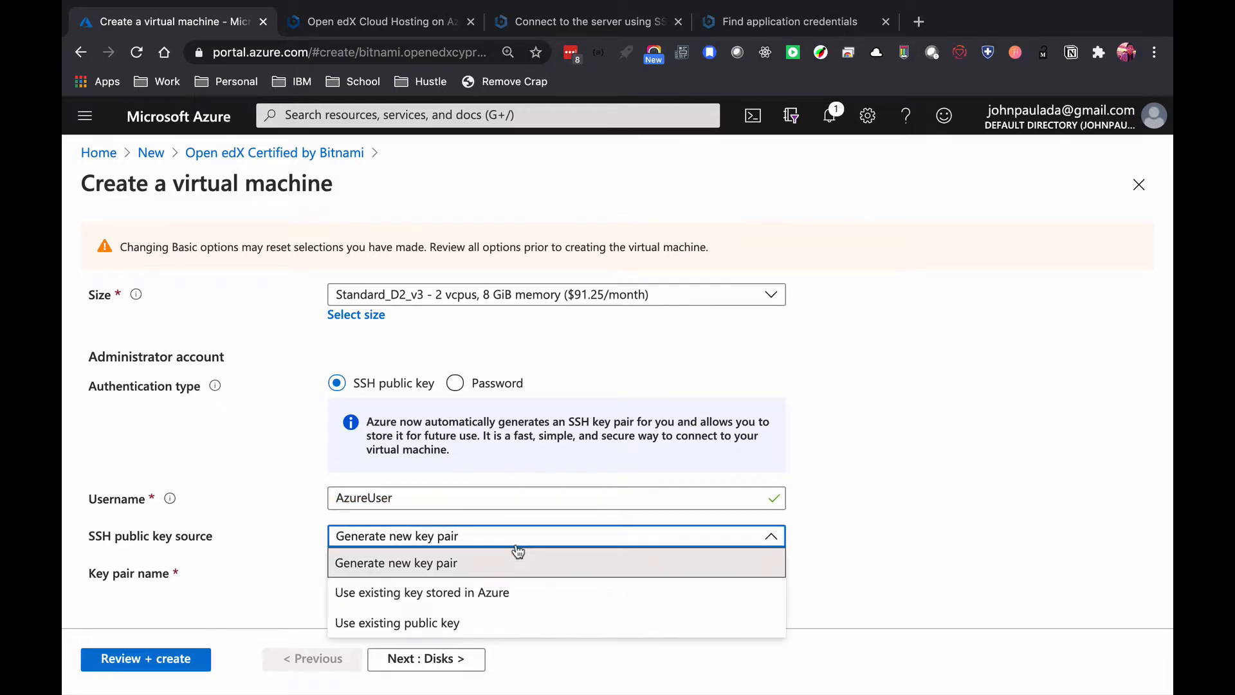
left_click(920, 428)
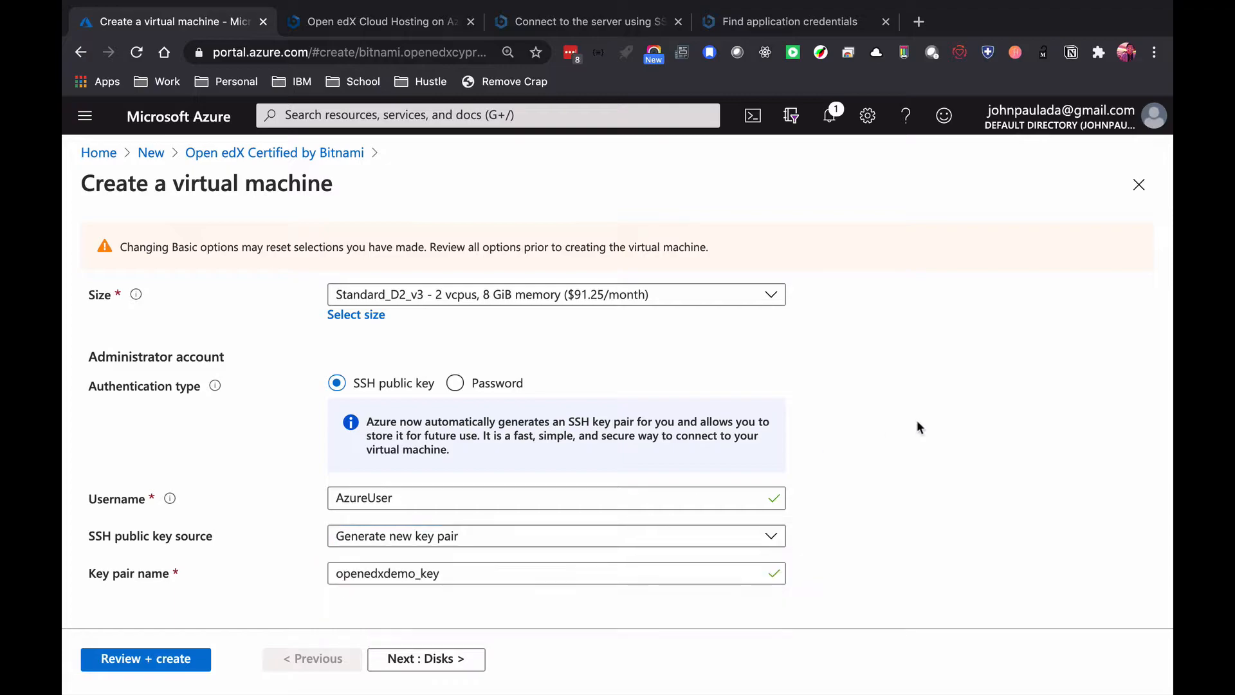
left_click(430, 536)
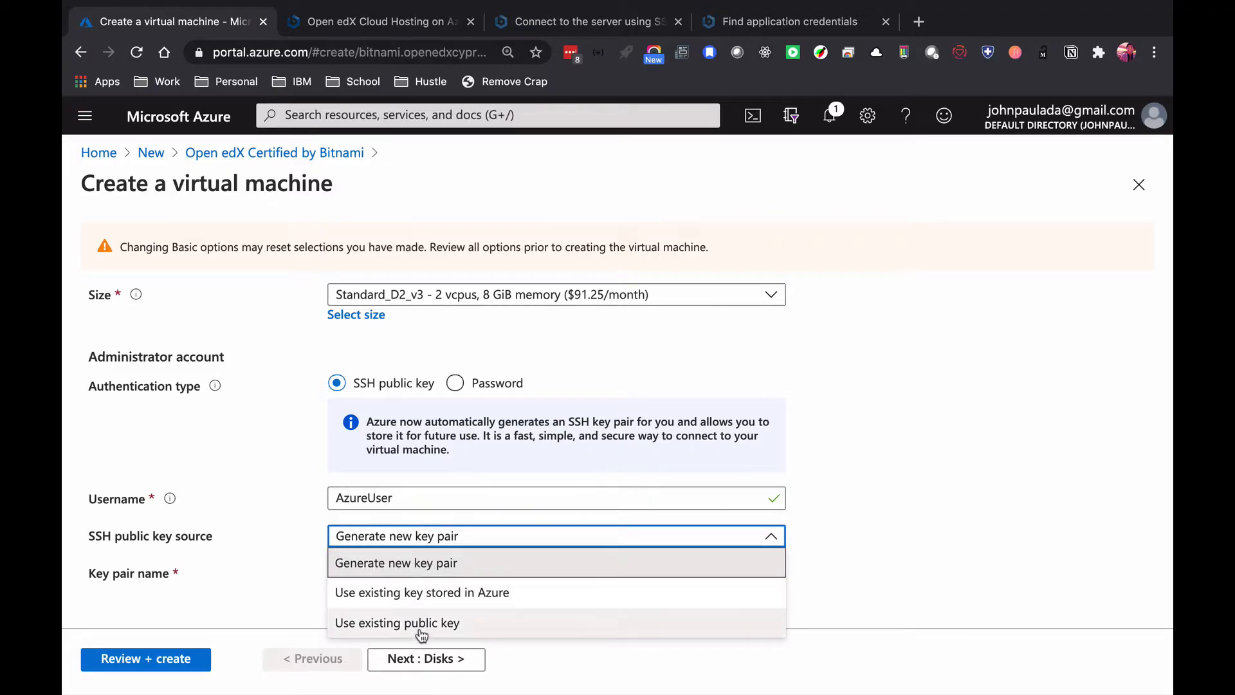
left_click(906, 484)
Step: Set the administrator username to openedx and choose to use an existing SSH public key
left_click(464, 499)
double_click(463, 499)
key("BackSpace")
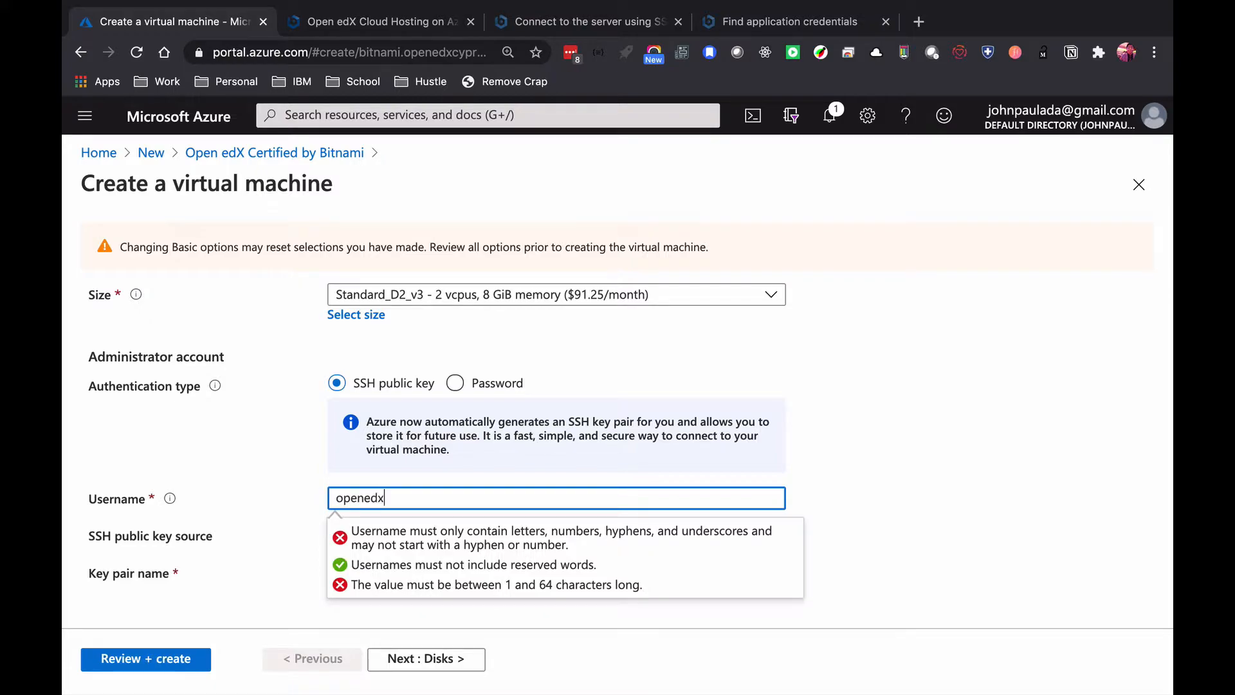
type("openedx")
left_click(1071, 422)
left_click(676, 541)
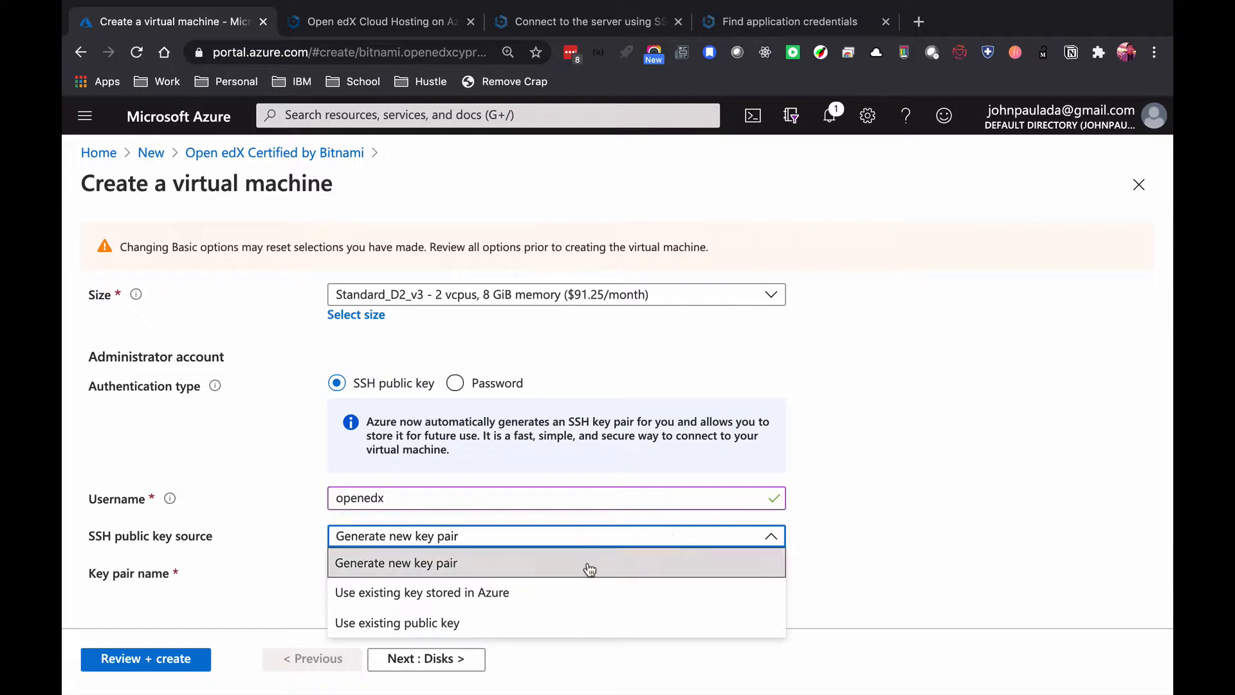
left_click(530, 620)
Step: Copy the local SSH public key from a terminal and paste it into the SSH public key field
key("ctrl+Left")
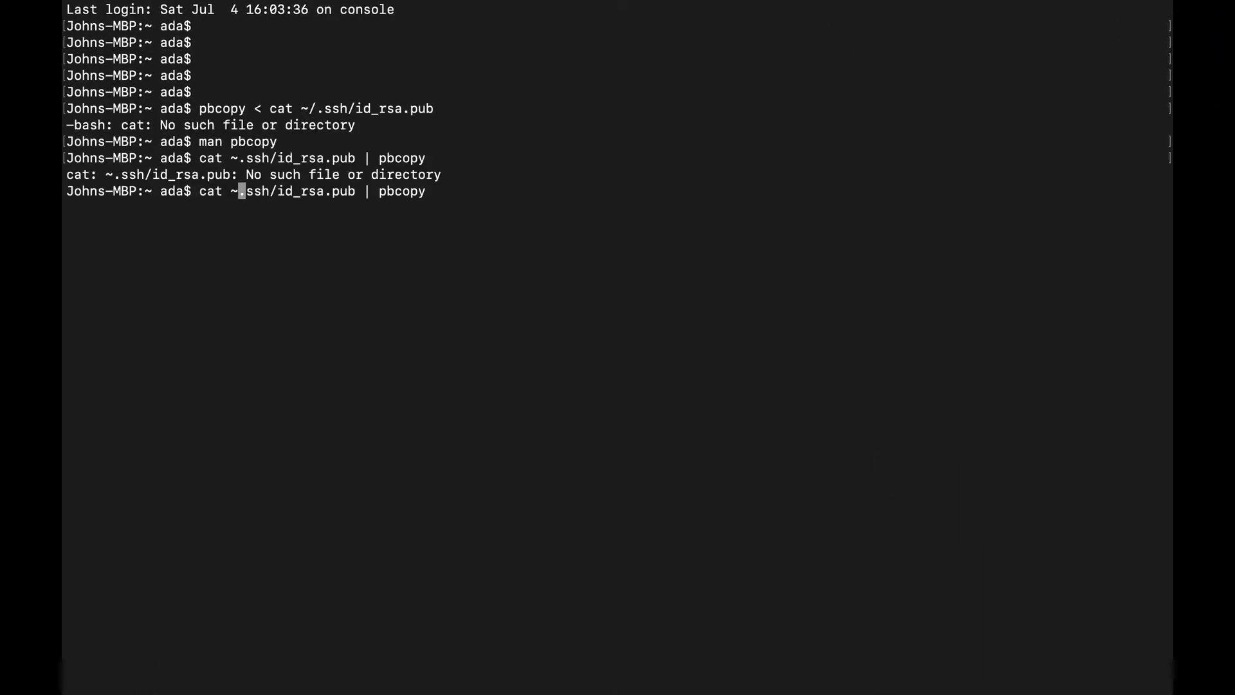
type("/.ssh/id_rsa.pub | pbcopy")
key("Return")
key("ctrl+Right")
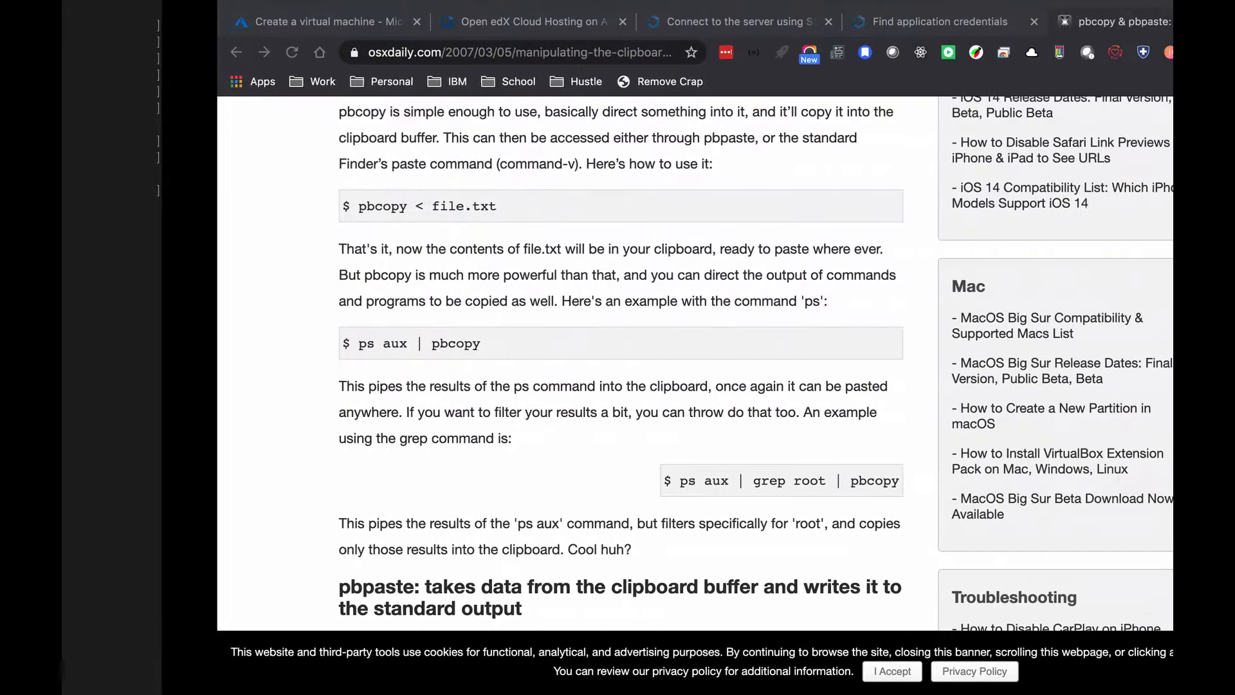
key("super+w")
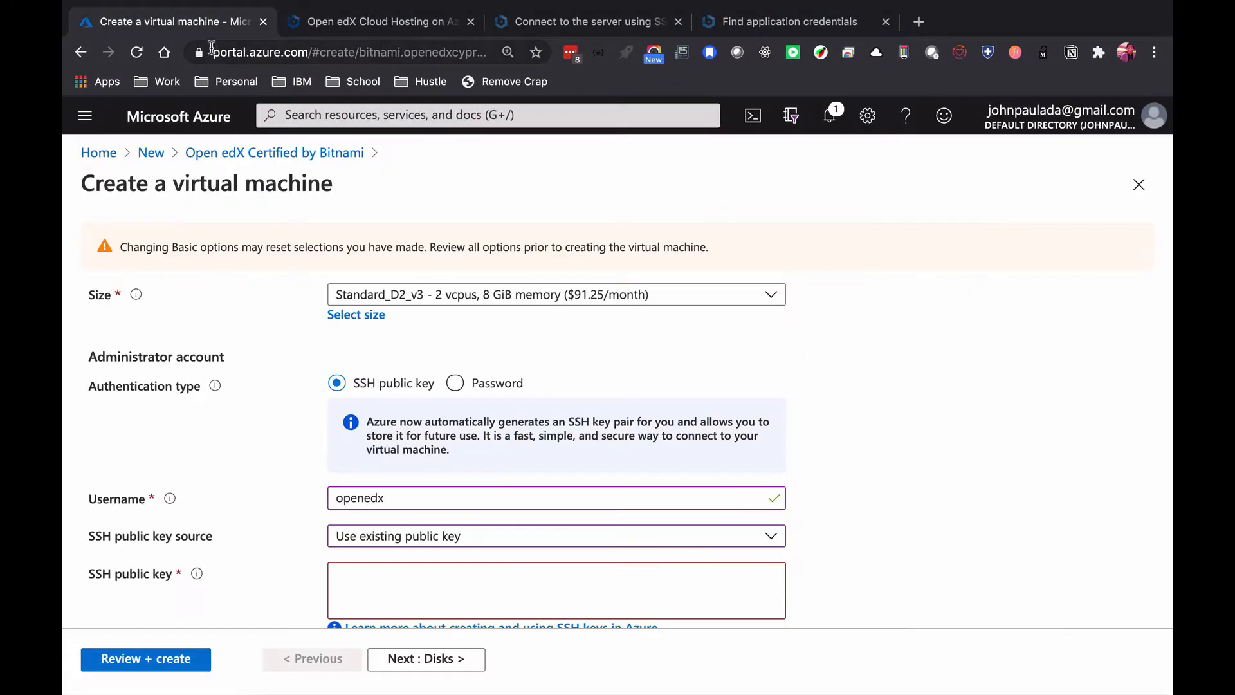
scroll(772, 489, "down", 2)
left_click(648, 502)
key("super+v")
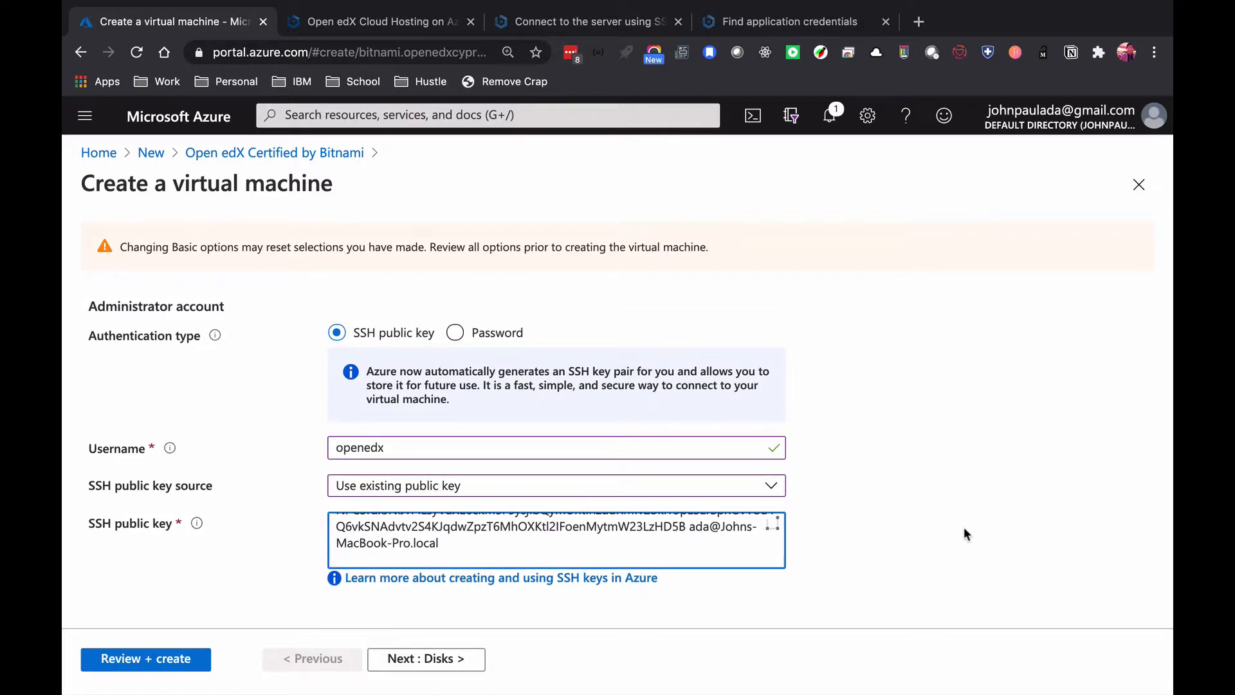
Step: Proceed to the review stage and create the virtual machine
left_click(438, 658)
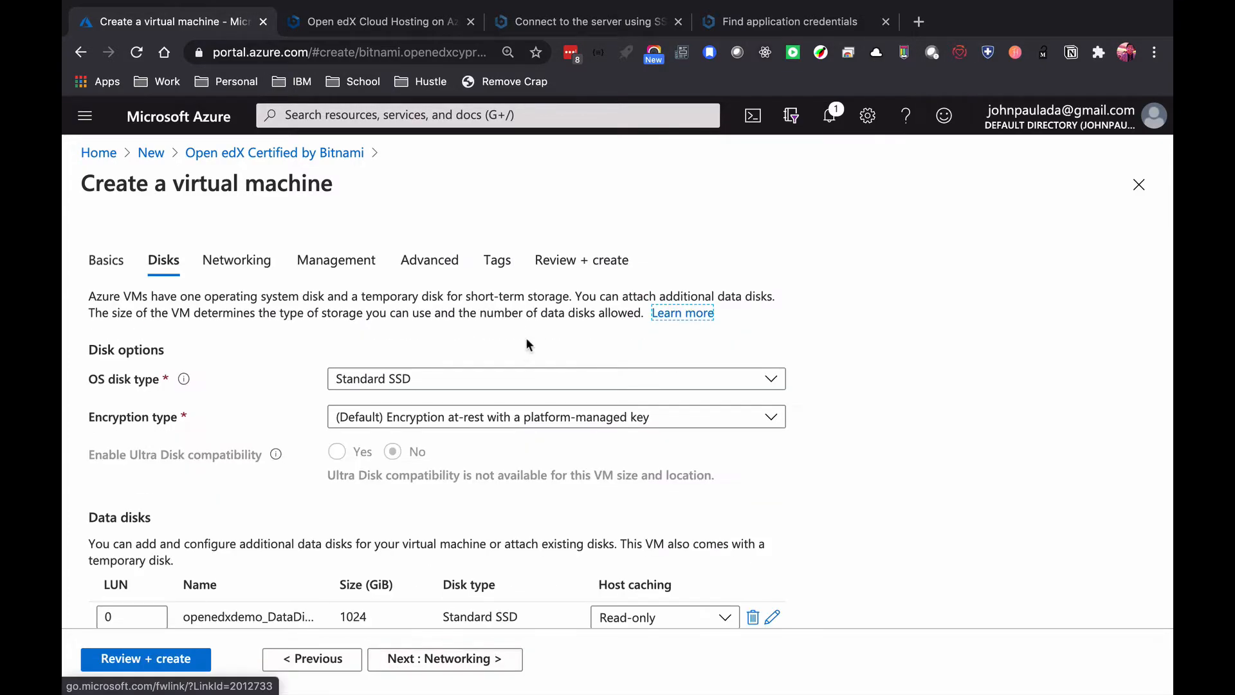
left_click(557, 263)
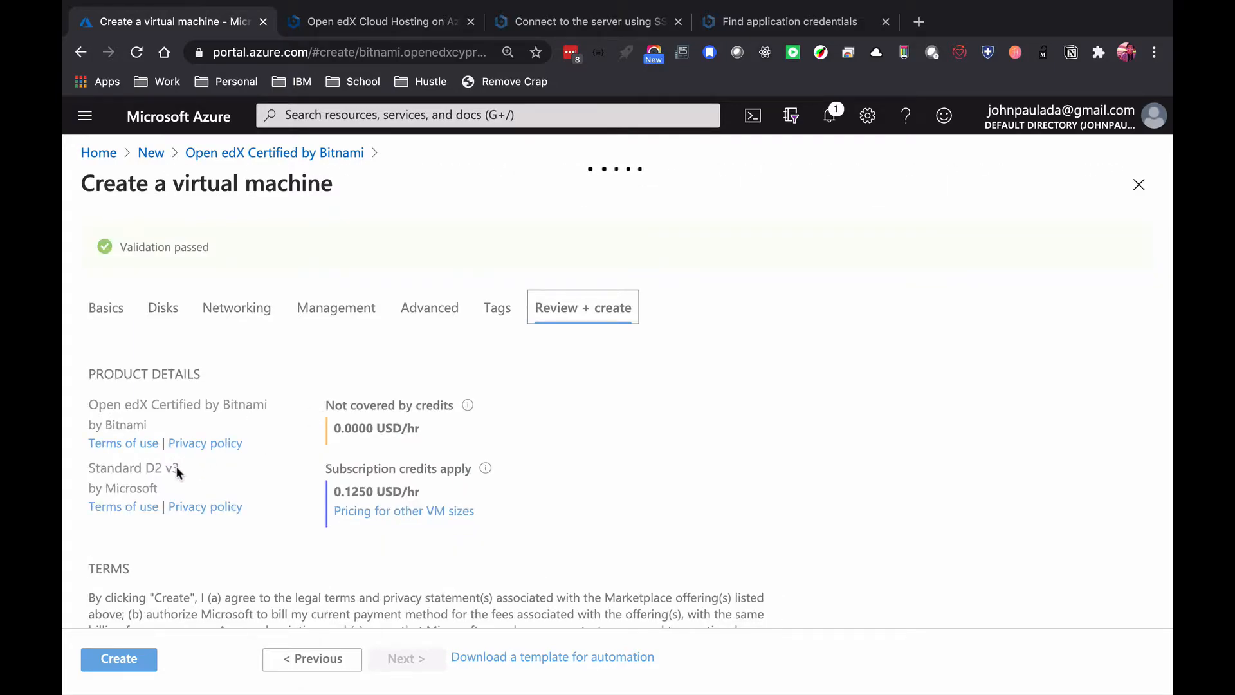
scroll(176, 476, "down", 20)
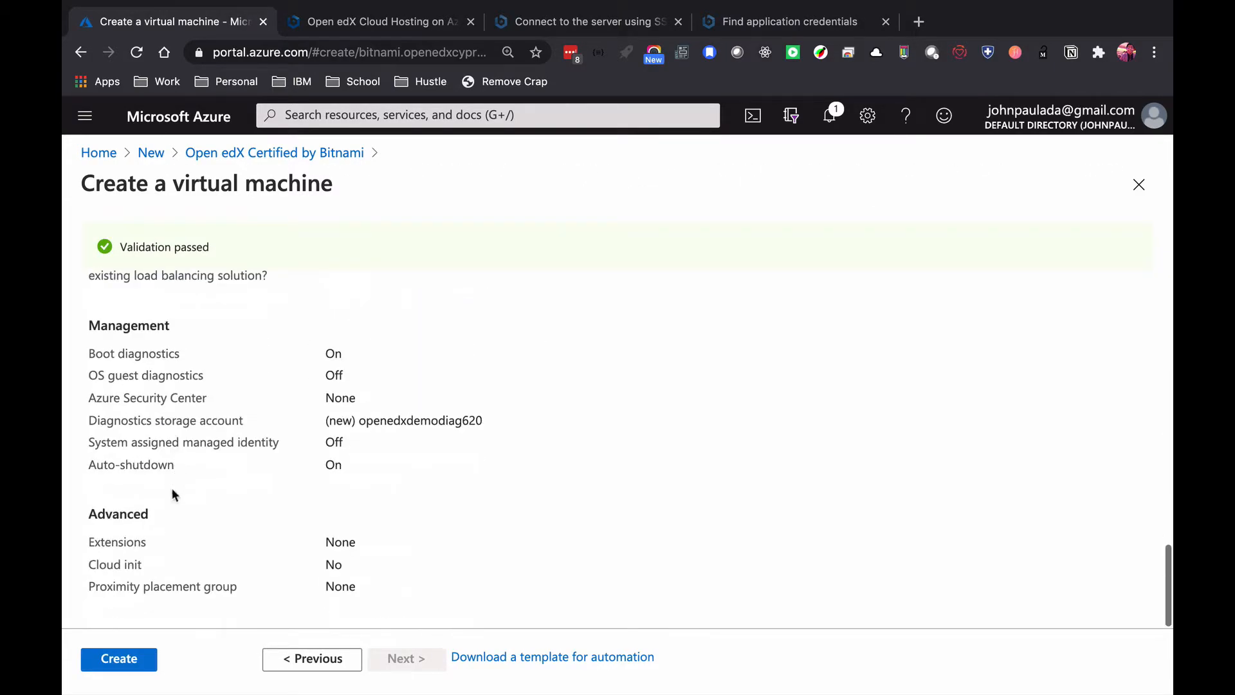
left_click(134, 656)
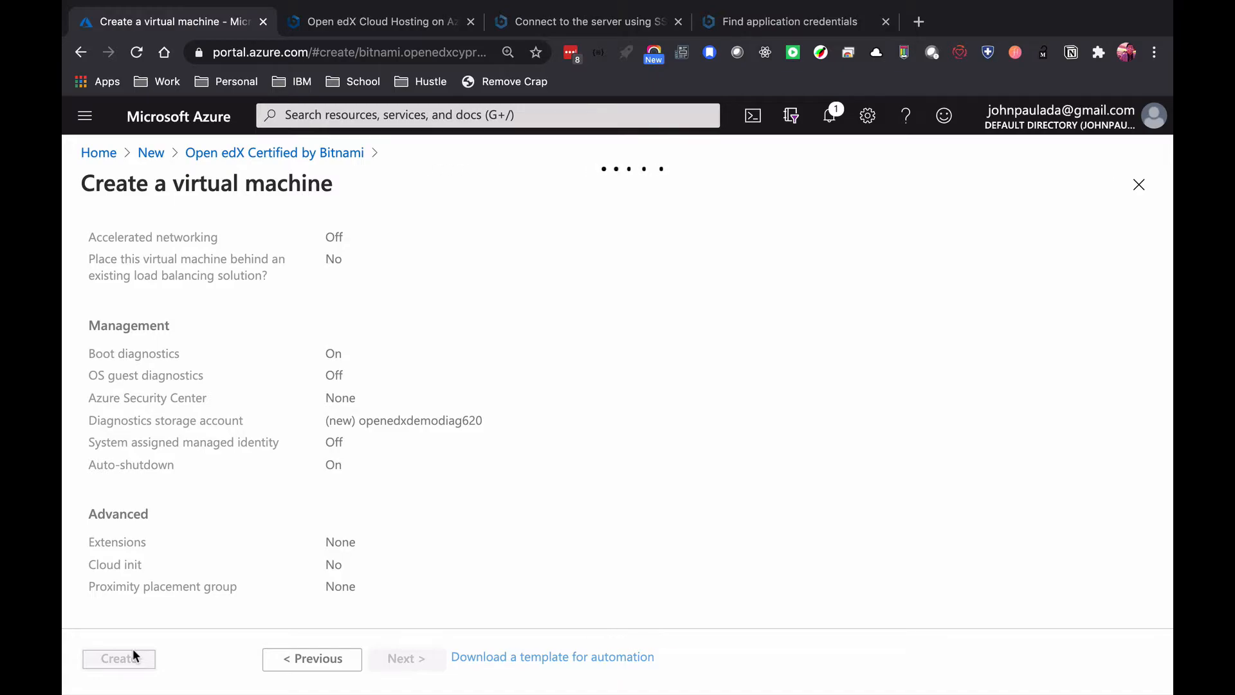
Step: Track the deployment progress in notifications and open the deployed virtual machine resource
left_click(839, 128)
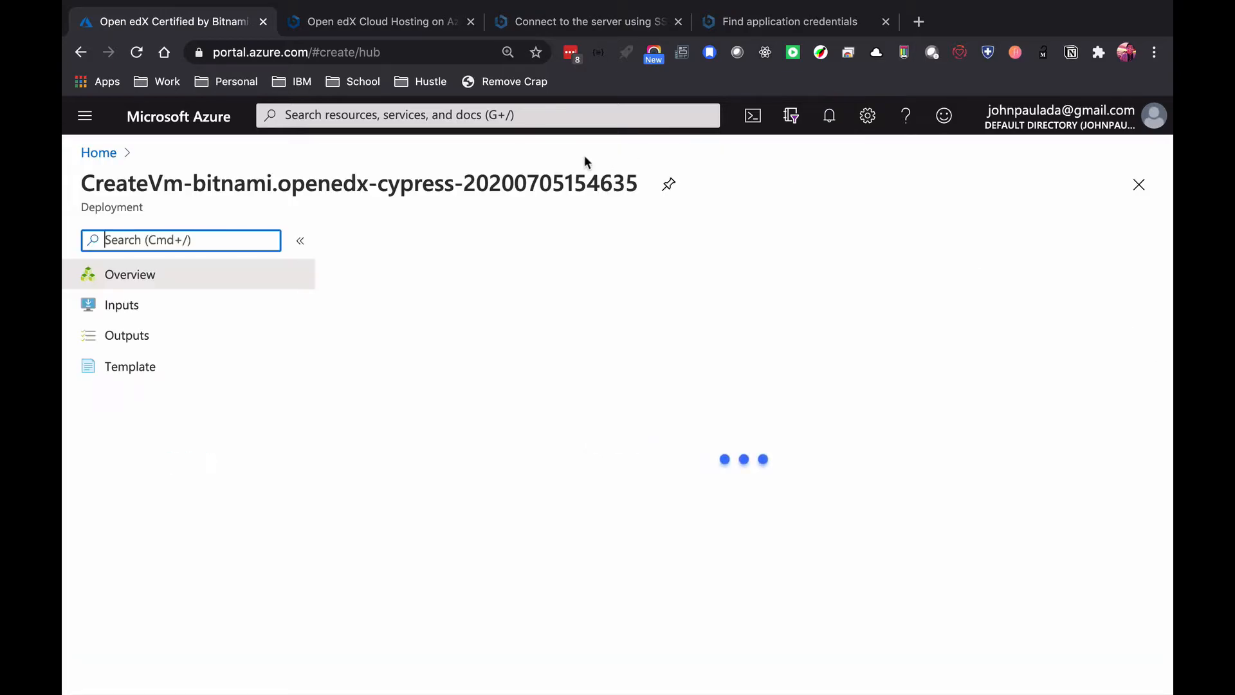
left_click(829, 117)
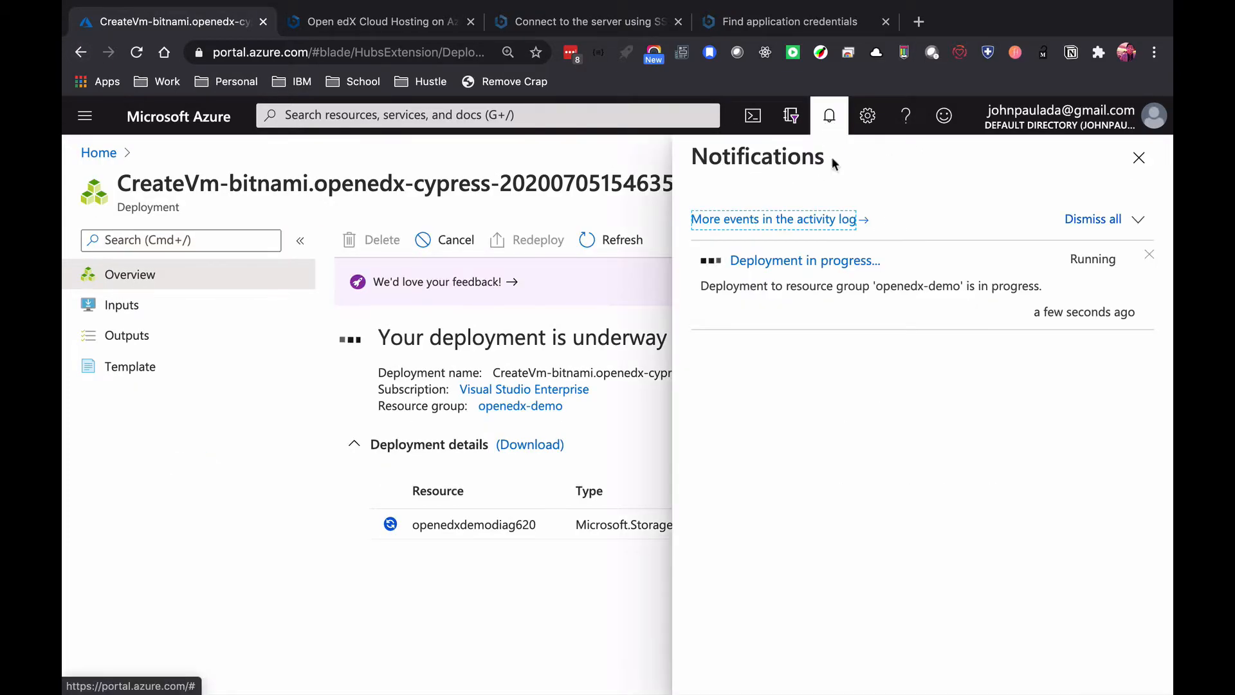
left_click(836, 122)
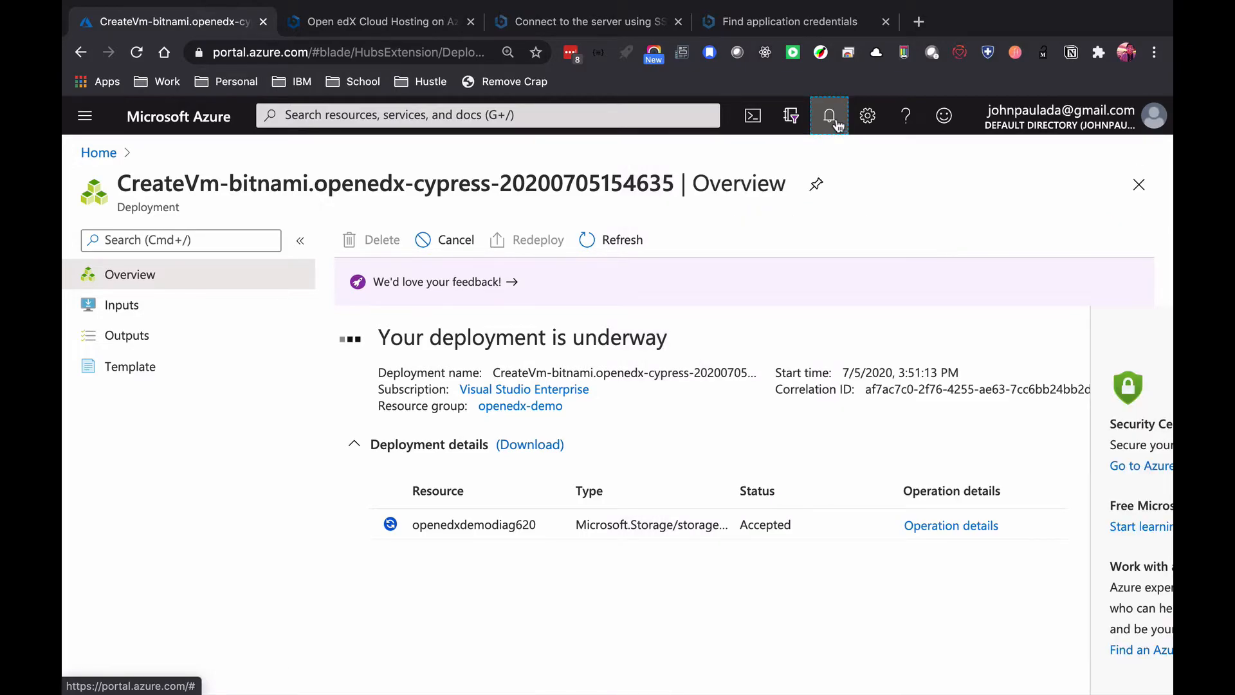
left_click(831, 118)
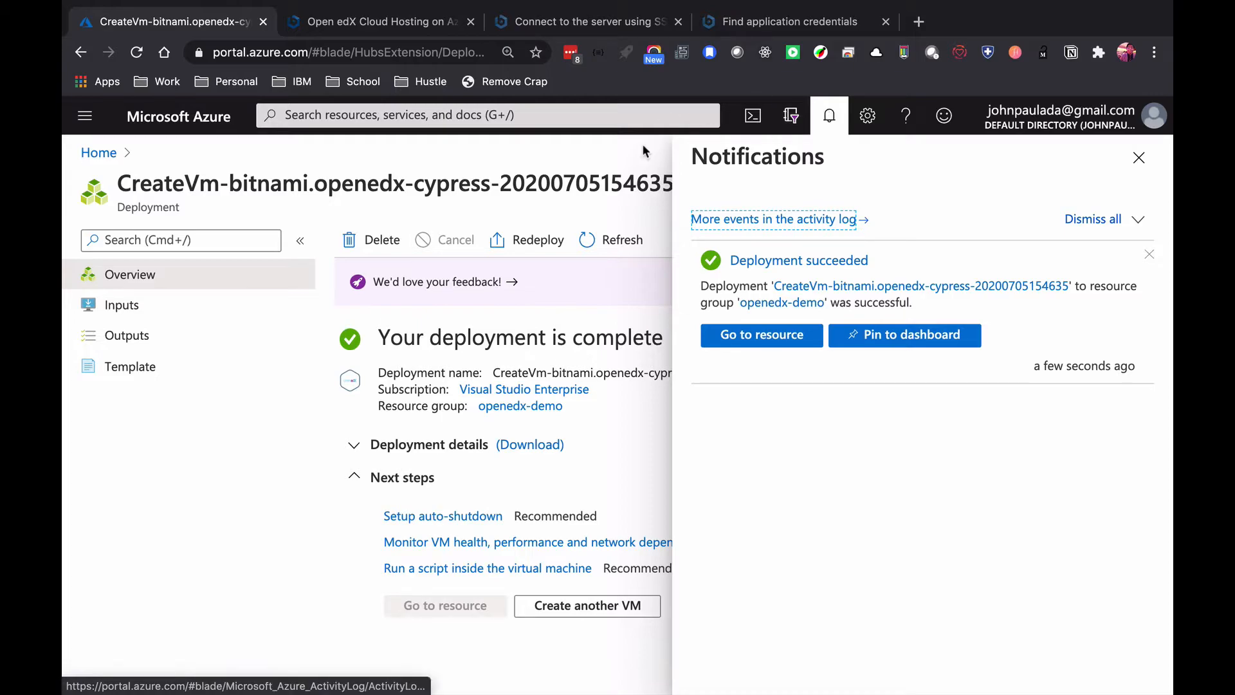
left_click(763, 345)
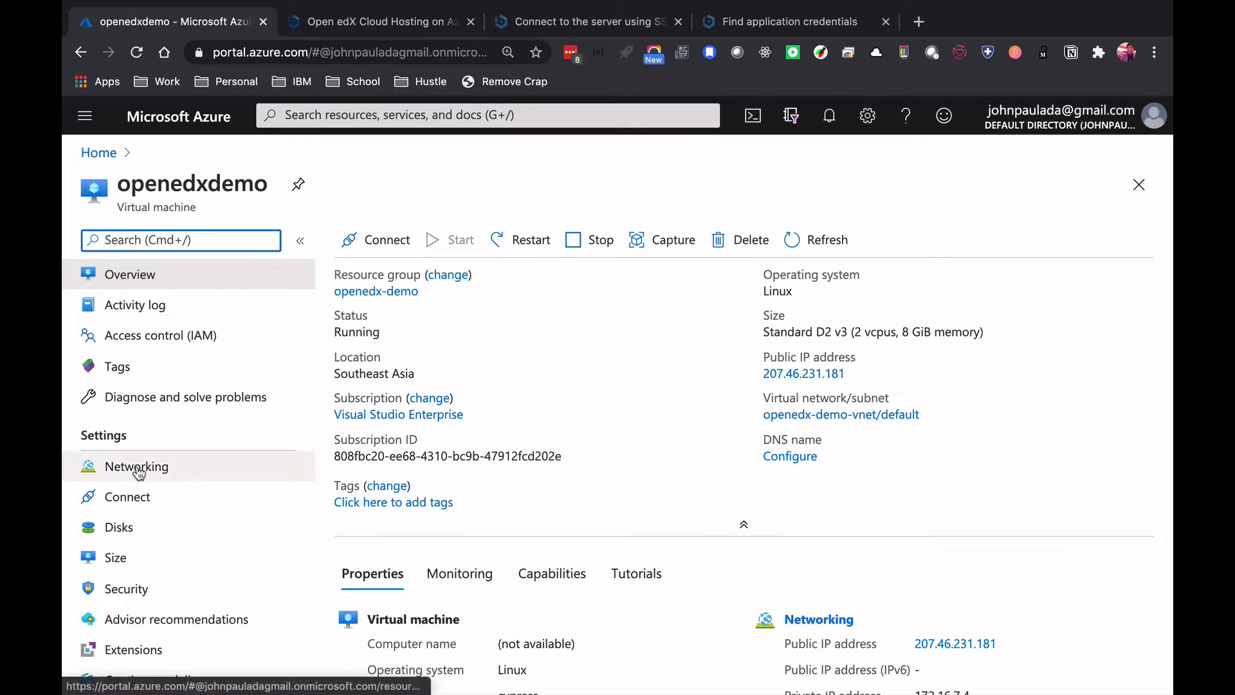
Step: Examine the virtual machine's inbound port rules and overview details
left_click(175, 474)
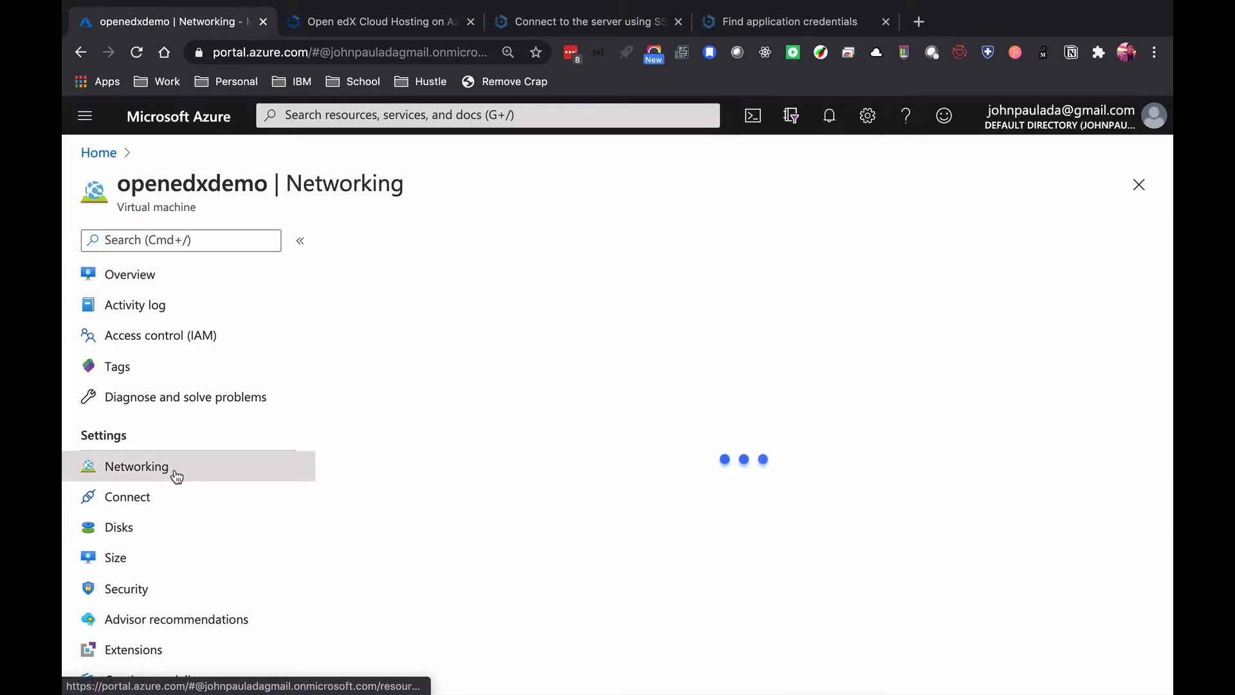
scroll(696, 411, "down", 3)
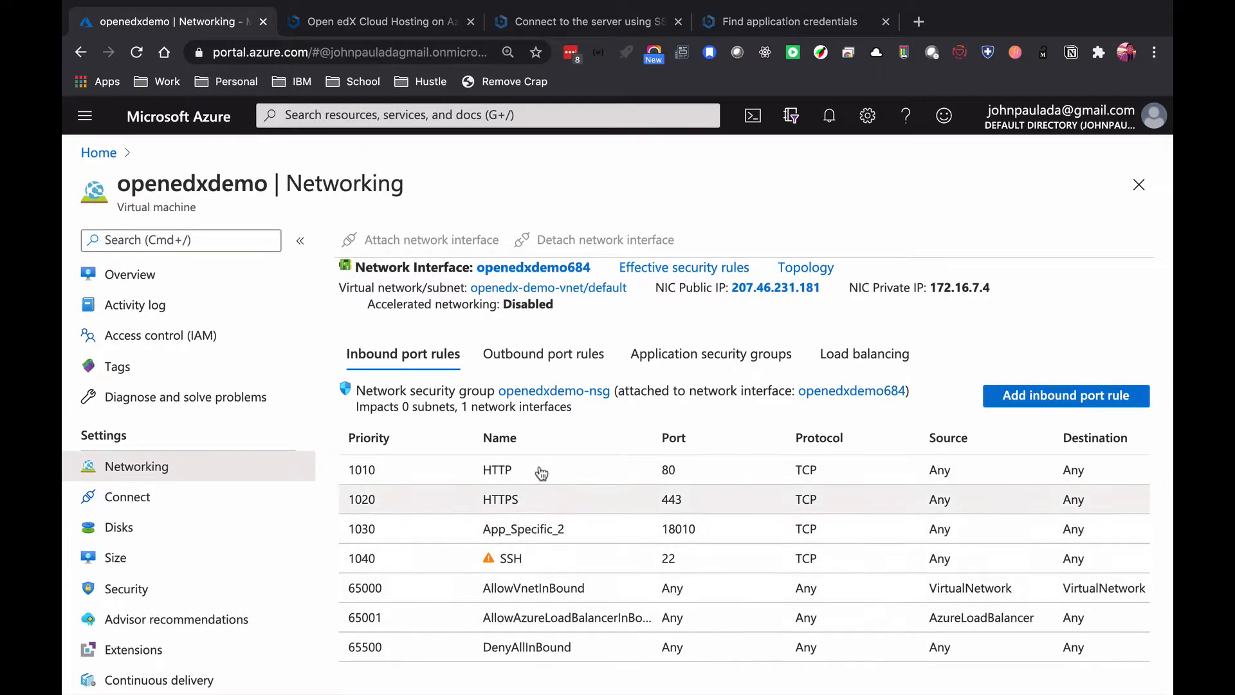
scroll(587, 482, "up", 3)
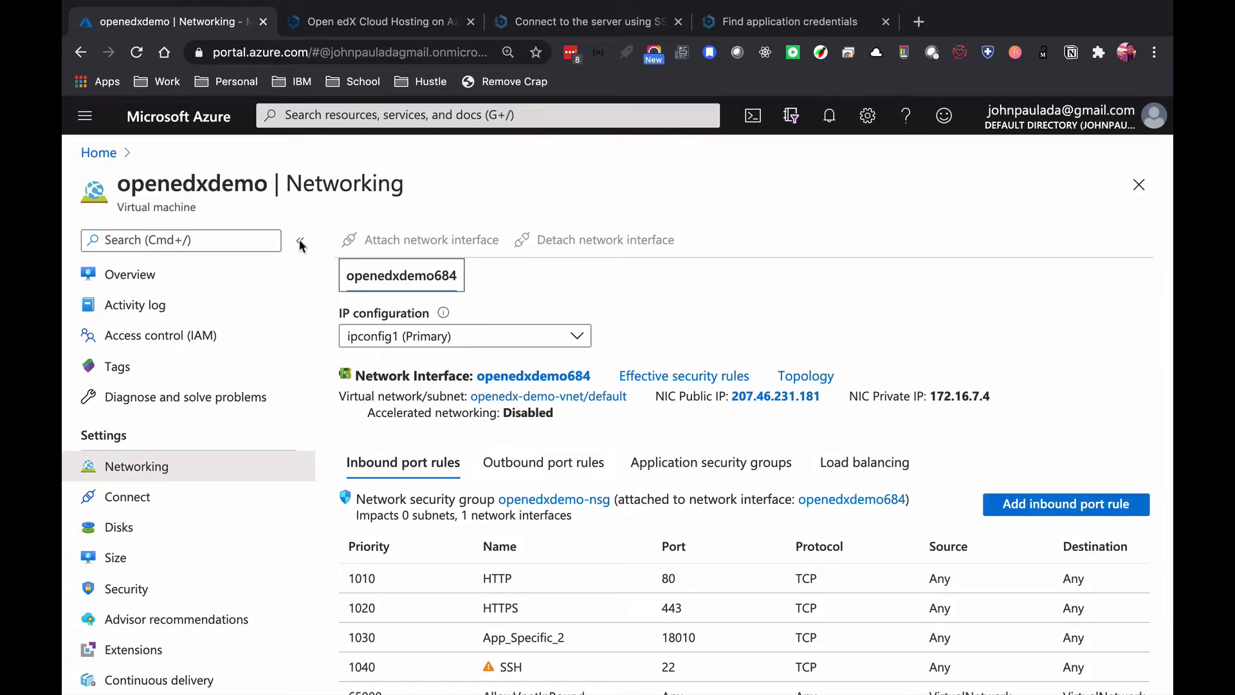
left_click(124, 278)
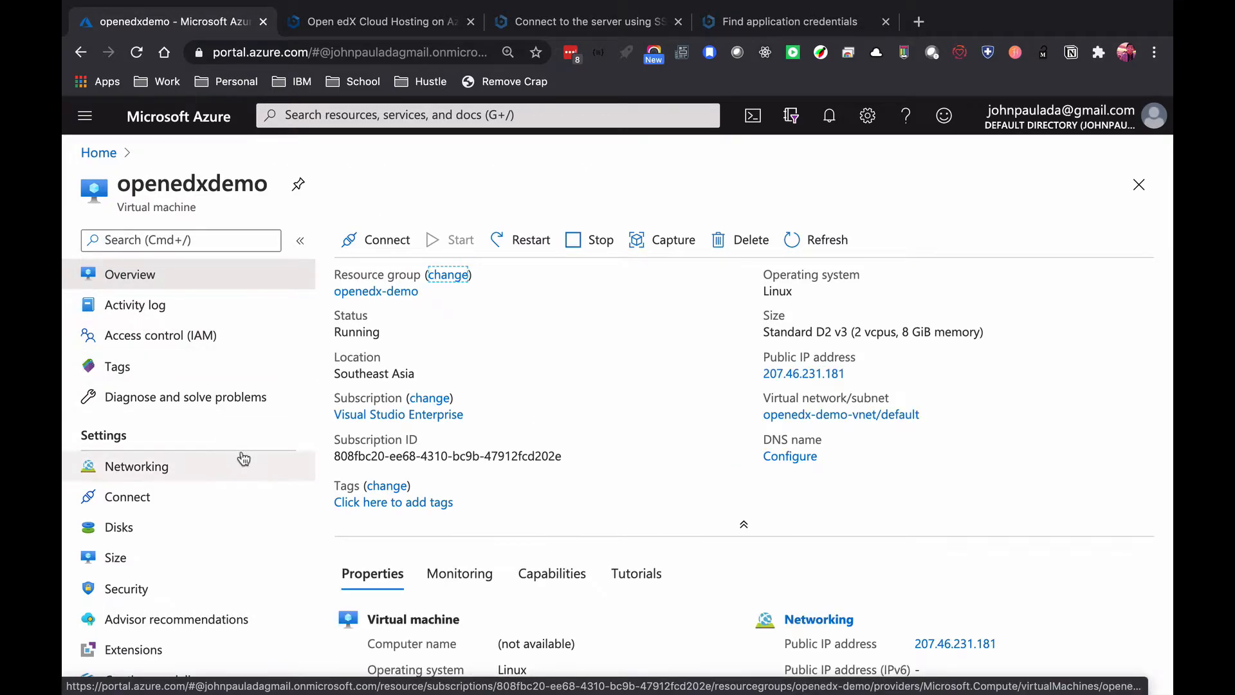
scroll(193, 482, "down", 7)
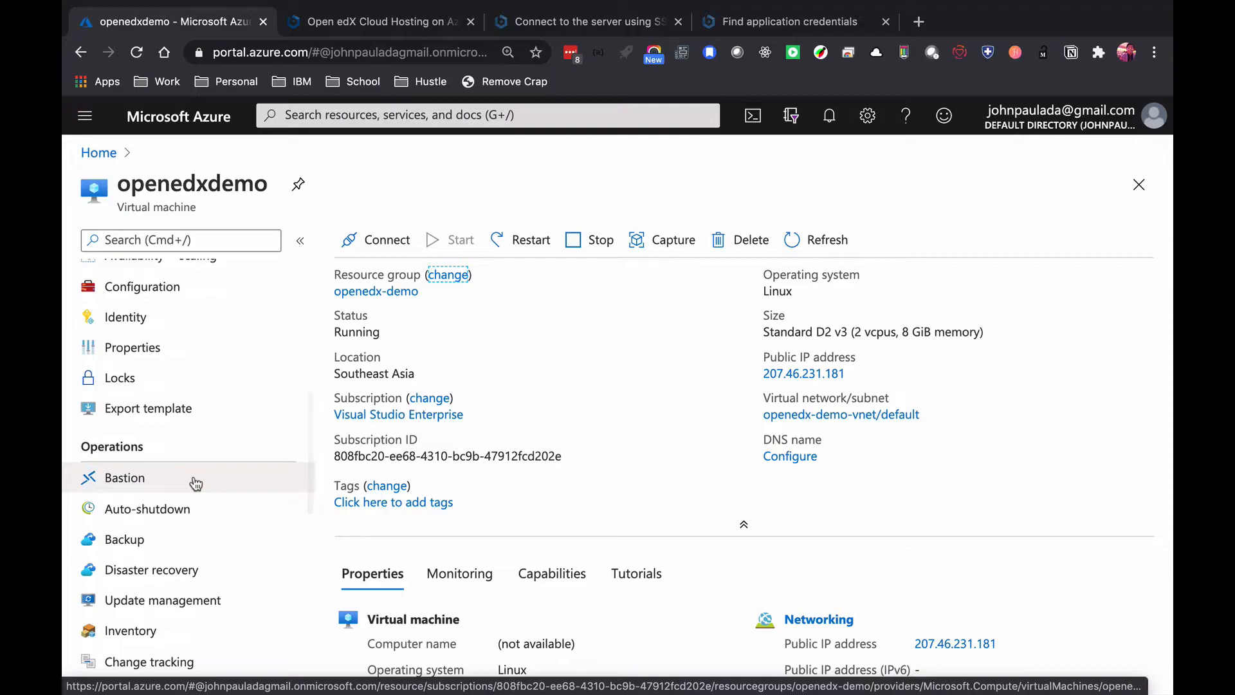
scroll(196, 484, "down", 5)
scroll(195, 484, "up", 10)
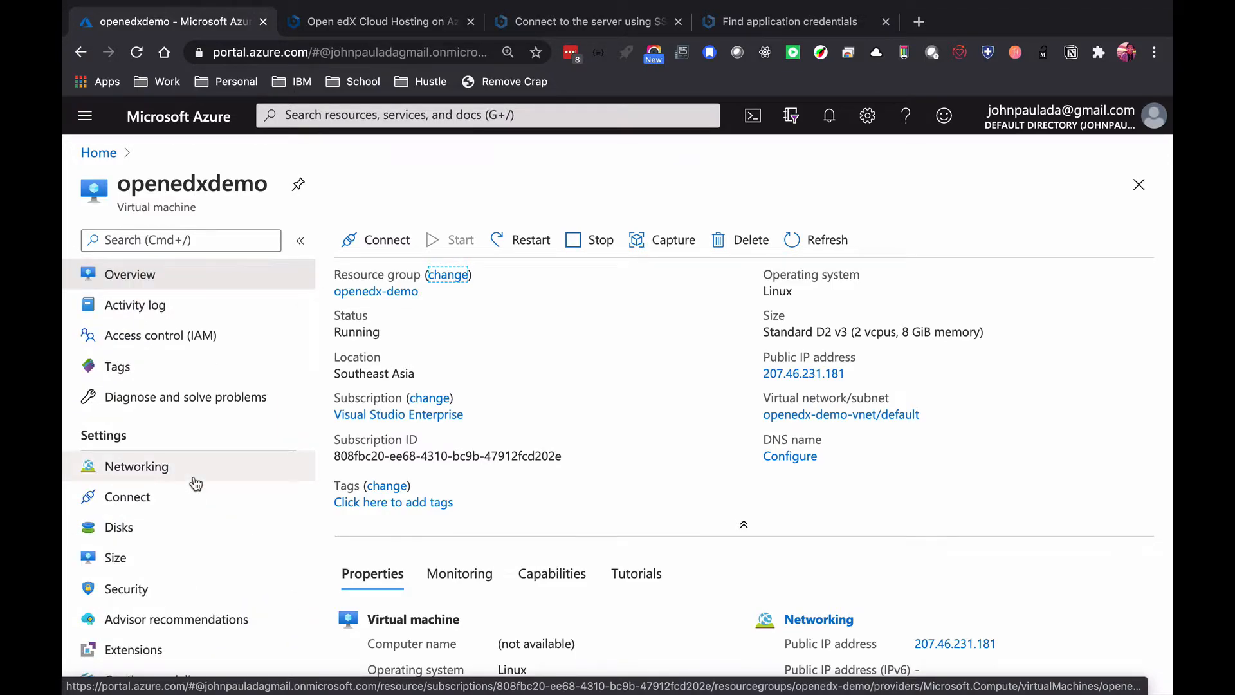
Step: Read the Bitnami documentation on application credentials and connecting to the server over SSH
left_click(537, 29)
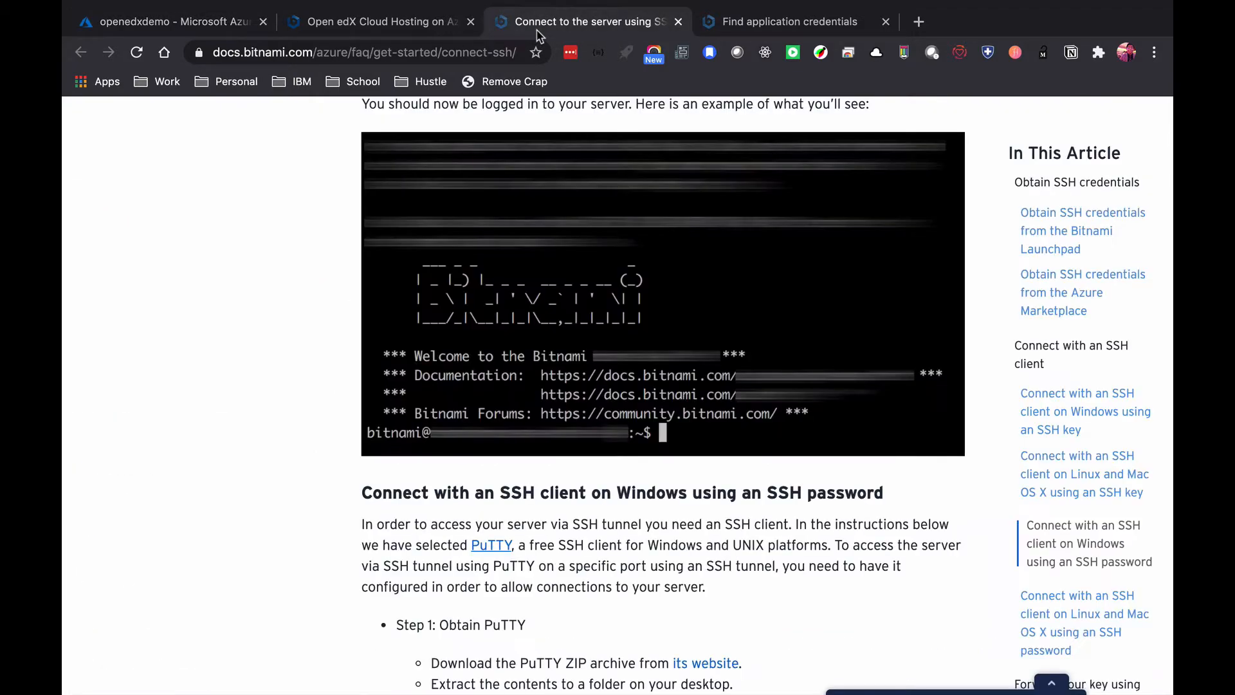
left_click(422, 28)
scroll(603, 121, "up", 5)
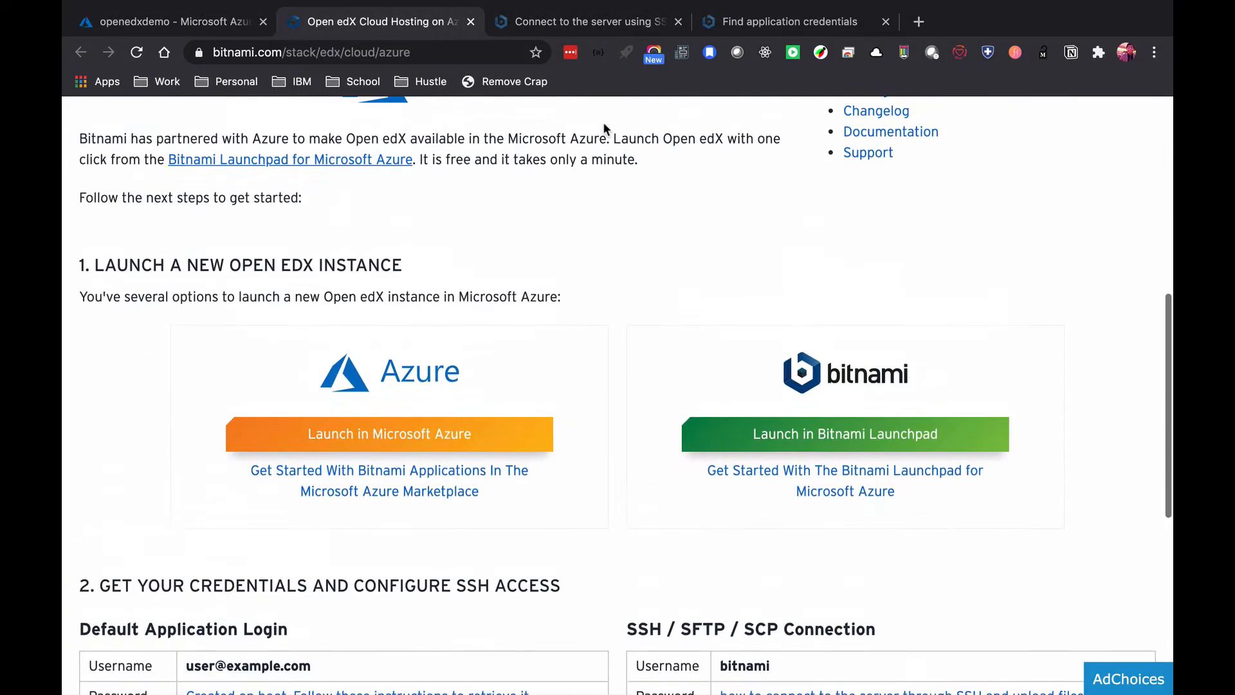
scroll(604, 122, "down", 2)
scroll(604, 122, "down", 1)
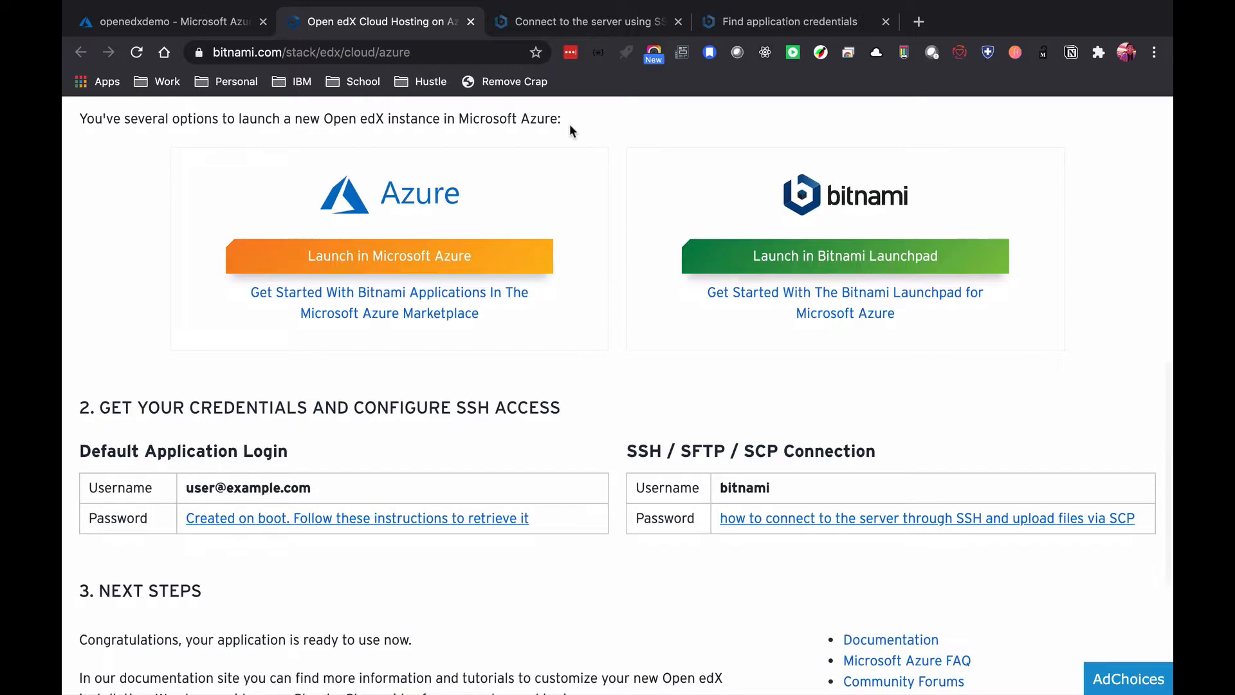
scroll(561, 161, "down", 2)
scroll(561, 163, "up", 12)
scroll(561, 165, "down", 10)
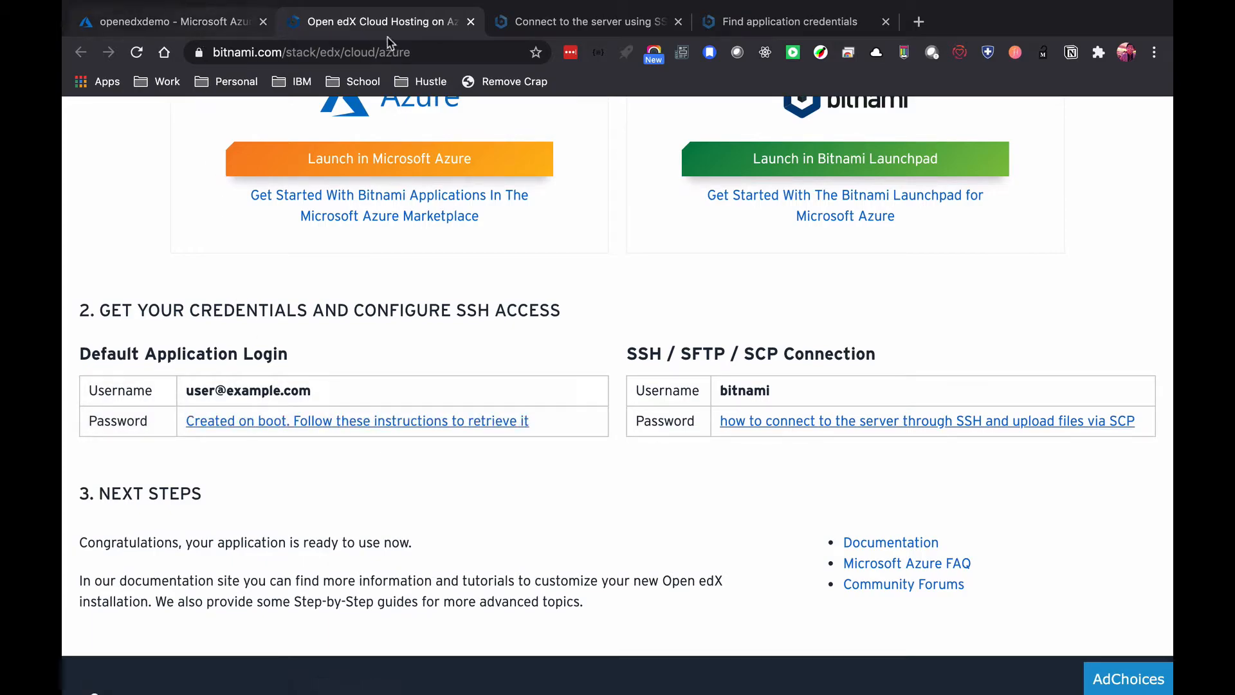
left_click(570, 26)
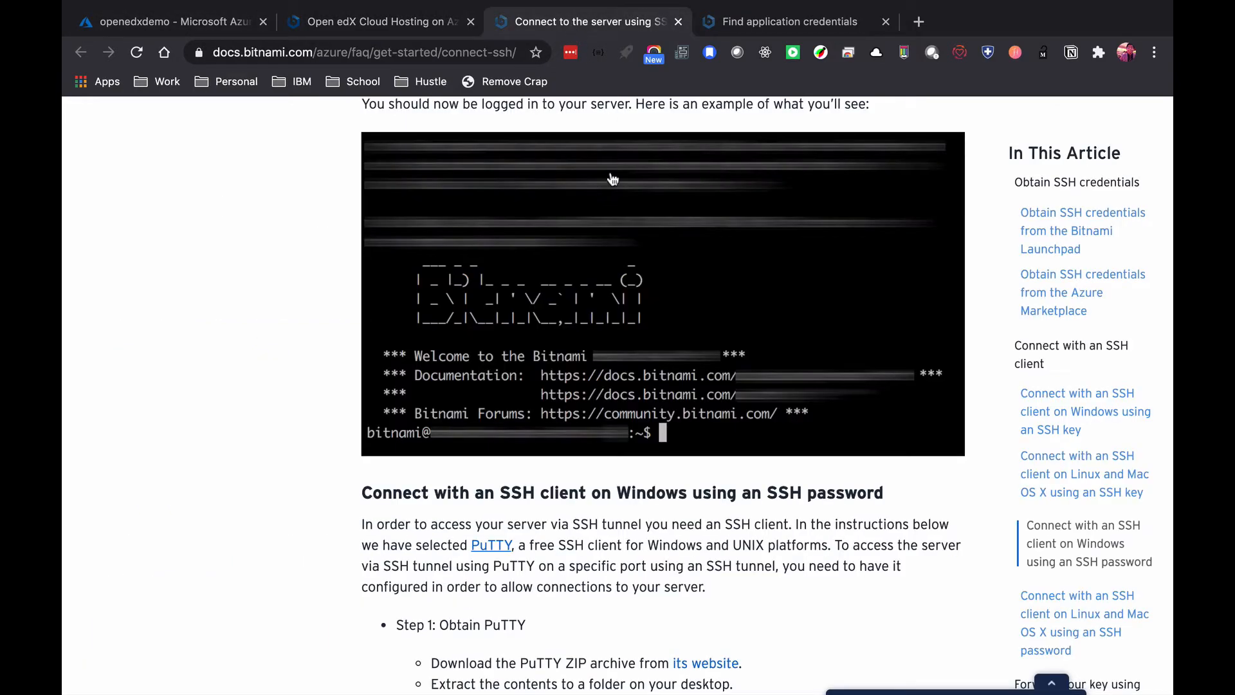
scroll(368, 238, "up", 5)
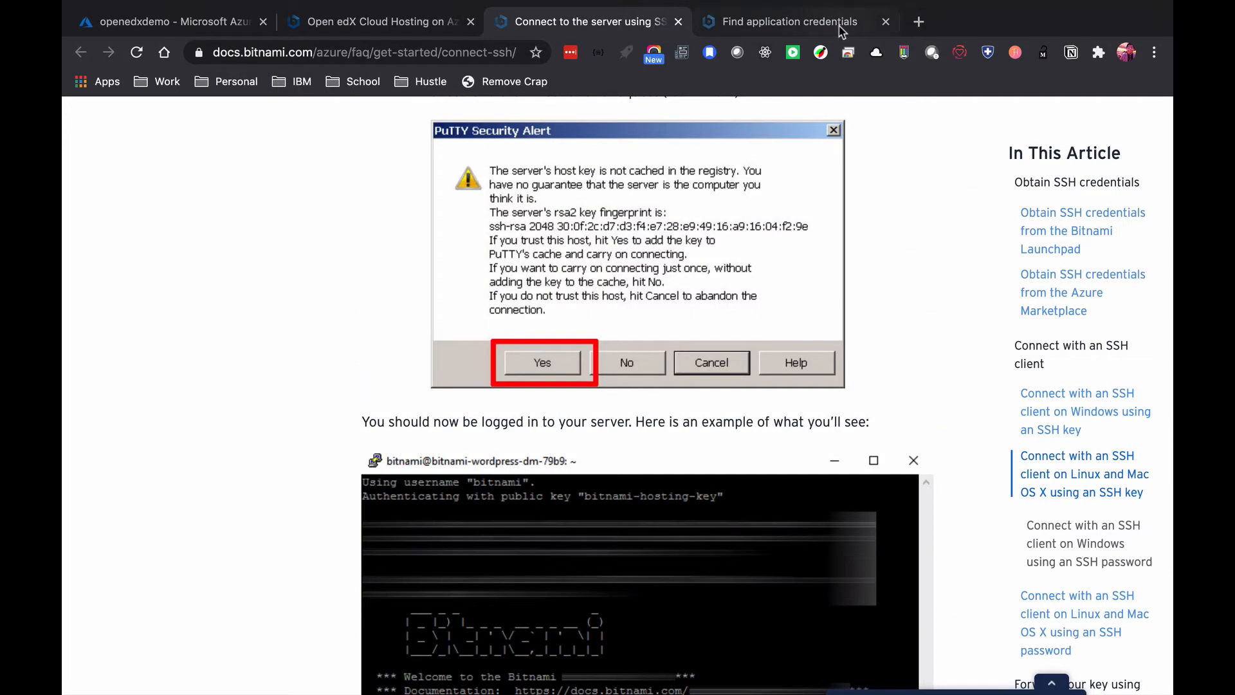
Step: Read the Bitnami documentation on finding application credentials through the system log or over SSH
left_click(842, 28)
left_click(678, 21)
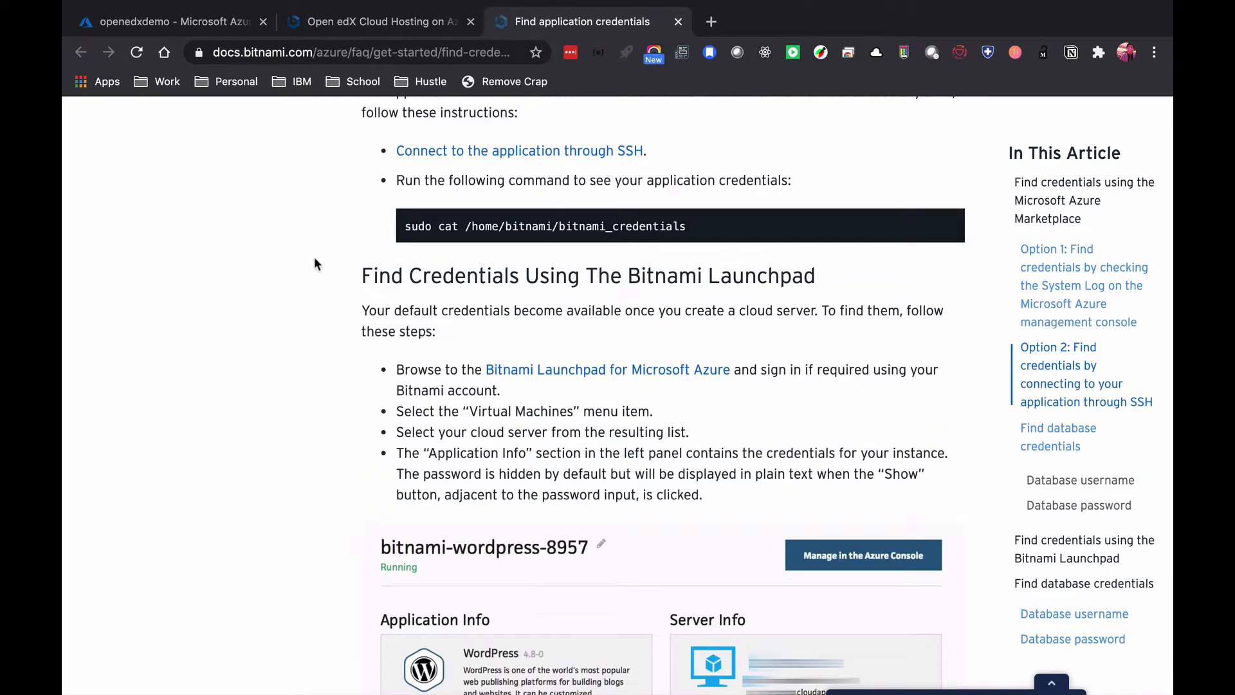
scroll(314, 256, "up", 9)
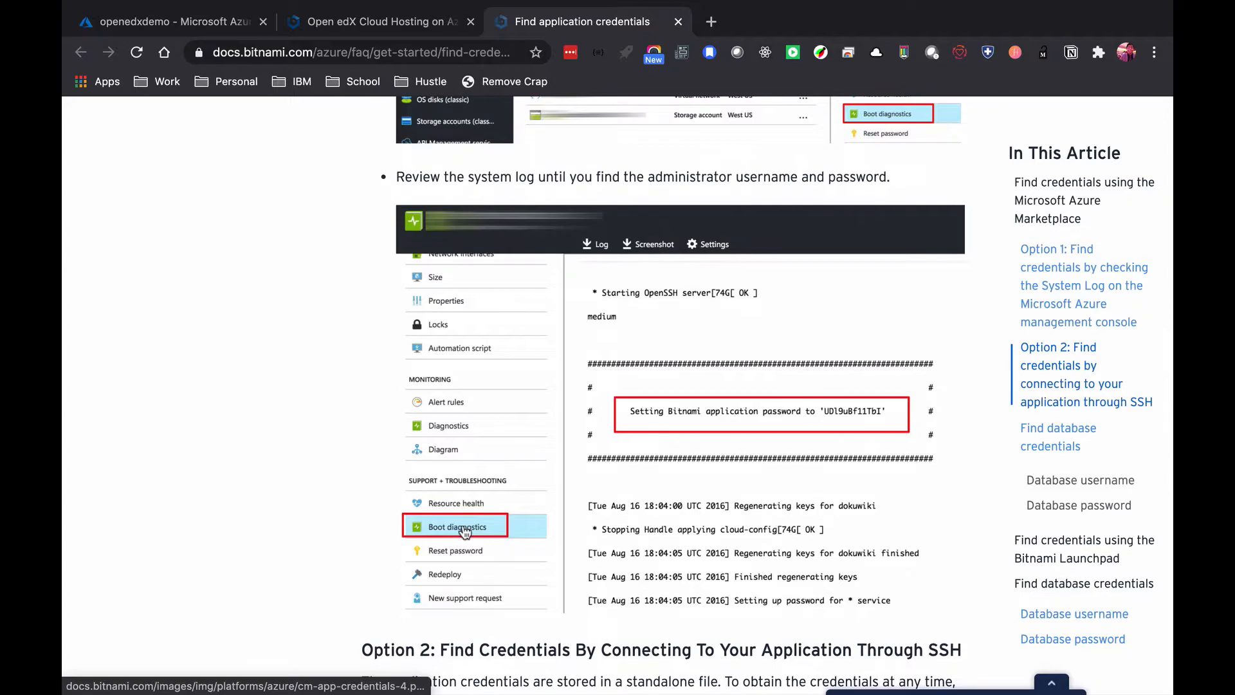
scroll(239, 248, "down", 9)
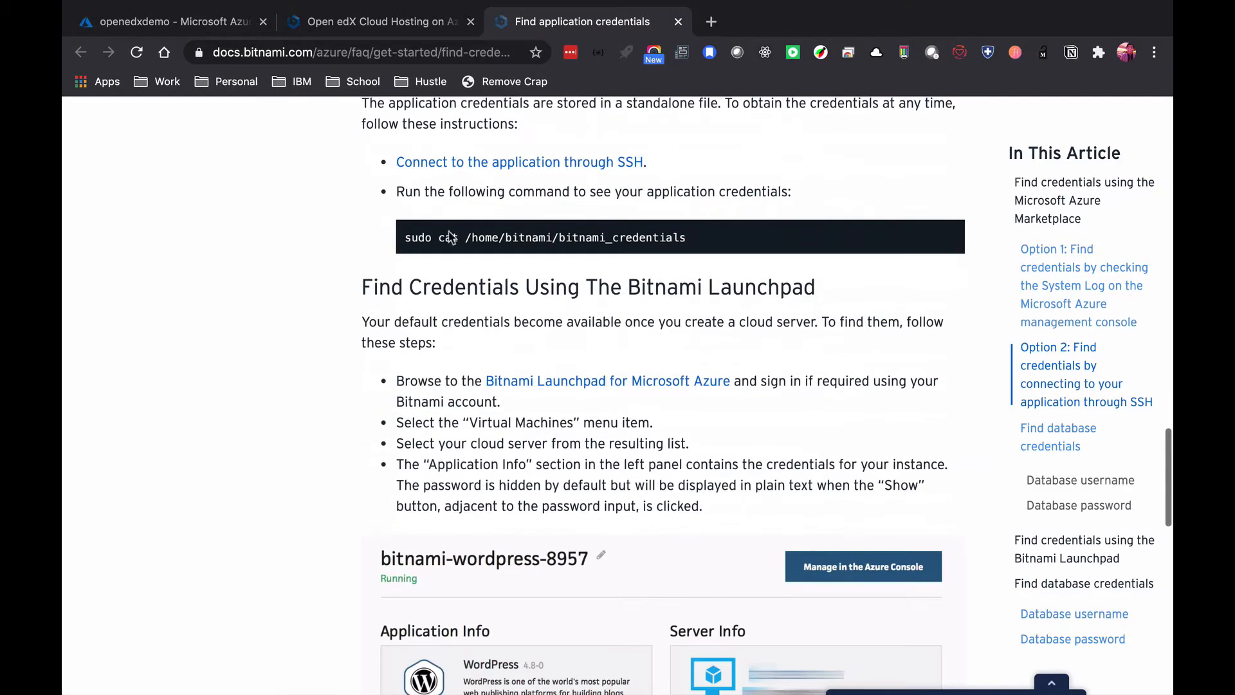
left_click_drag(687, 240, 440, 249)
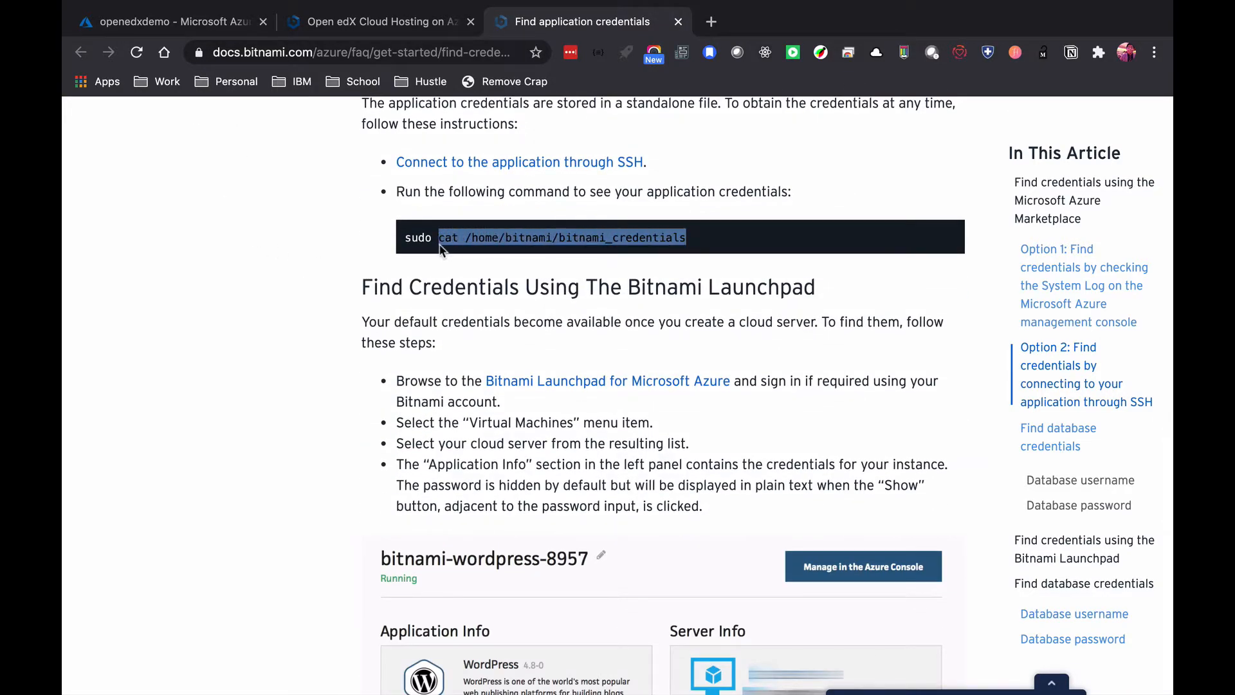
left_click(441, 243)
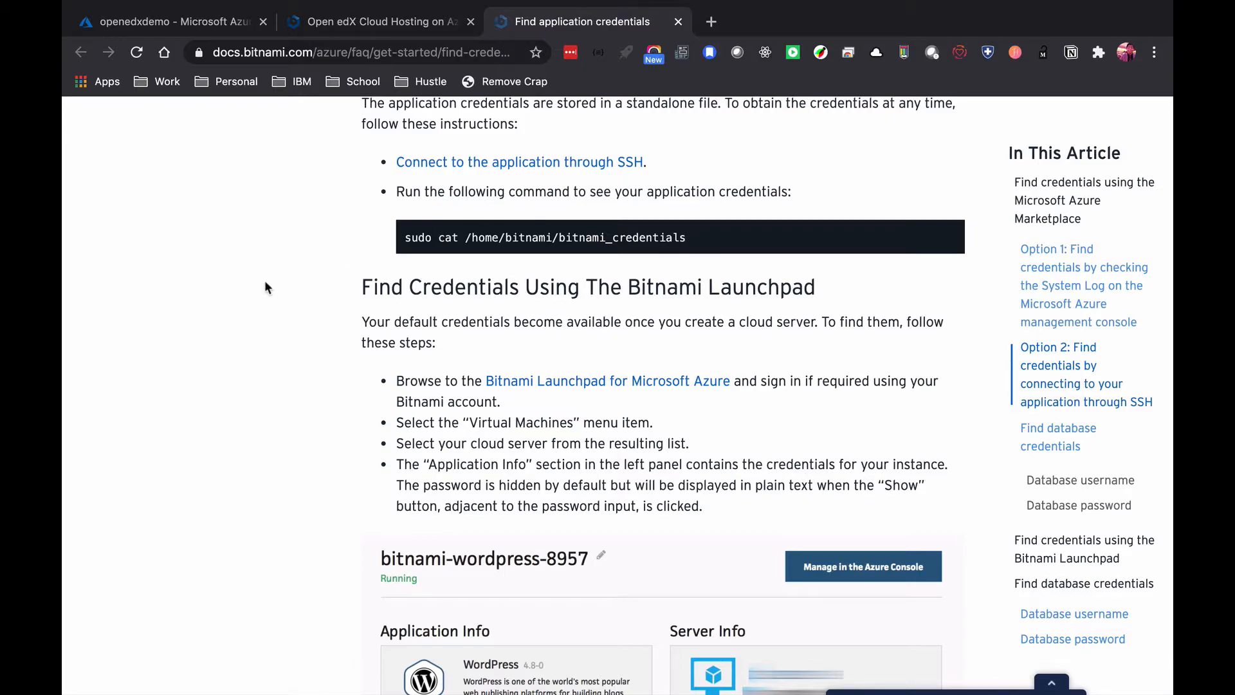
scroll(267, 288, "up", 9)
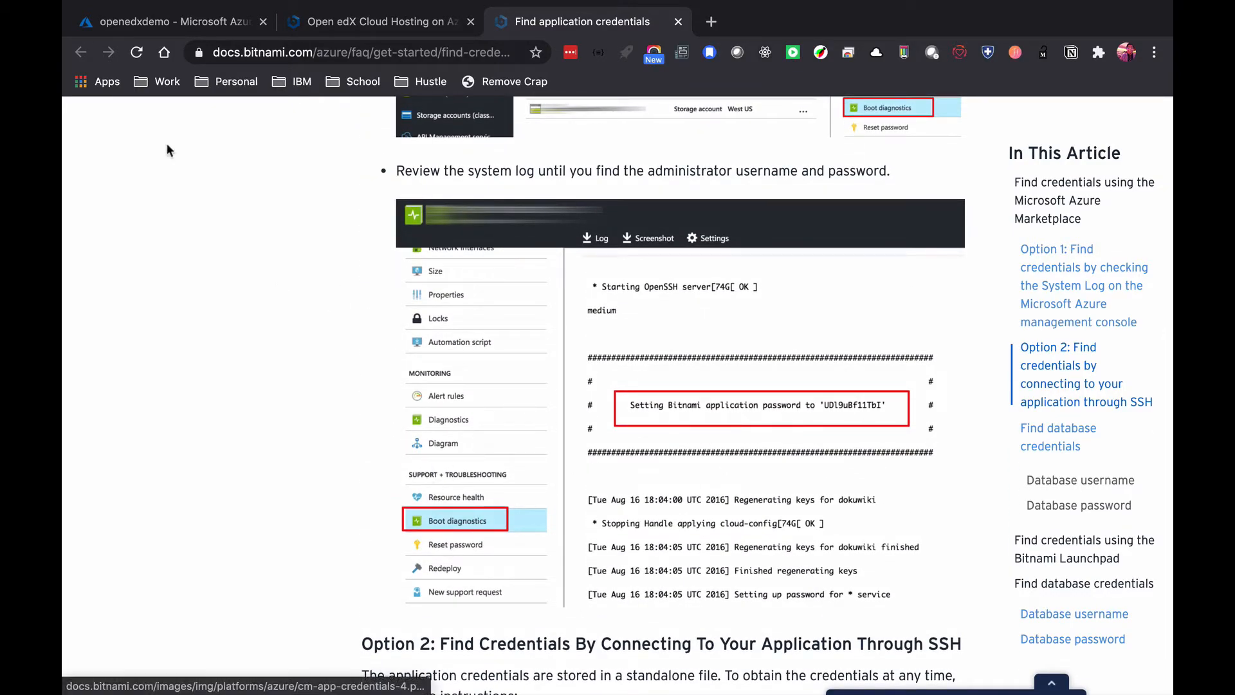
Step: Open the virtual machine's Boot diagnostics page and compare it with the documentation
left_click(169, 17)
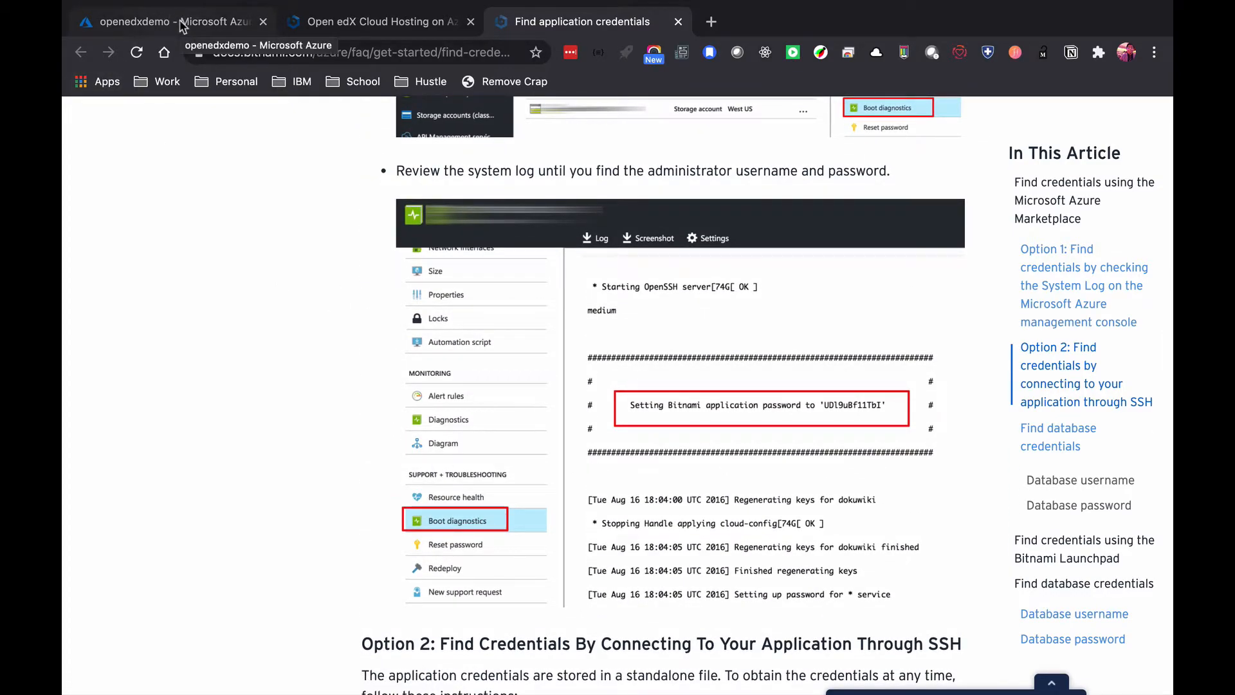
left_click(207, 238)
type("boot di")
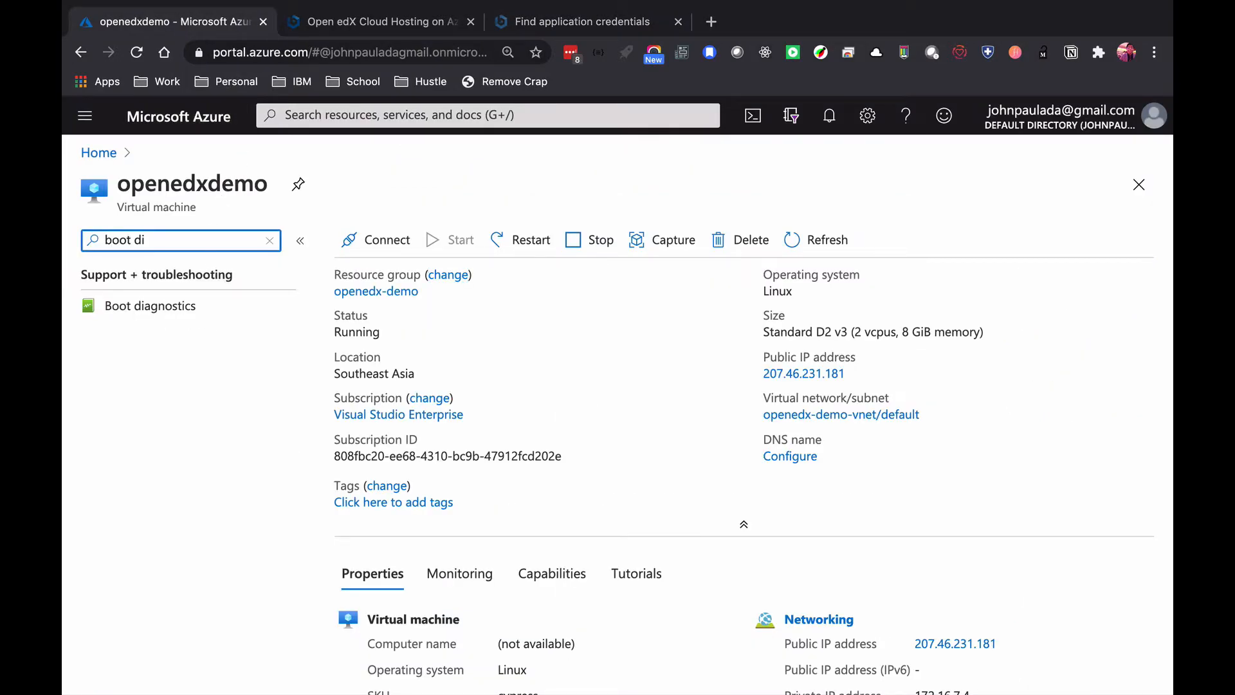
left_click(185, 308)
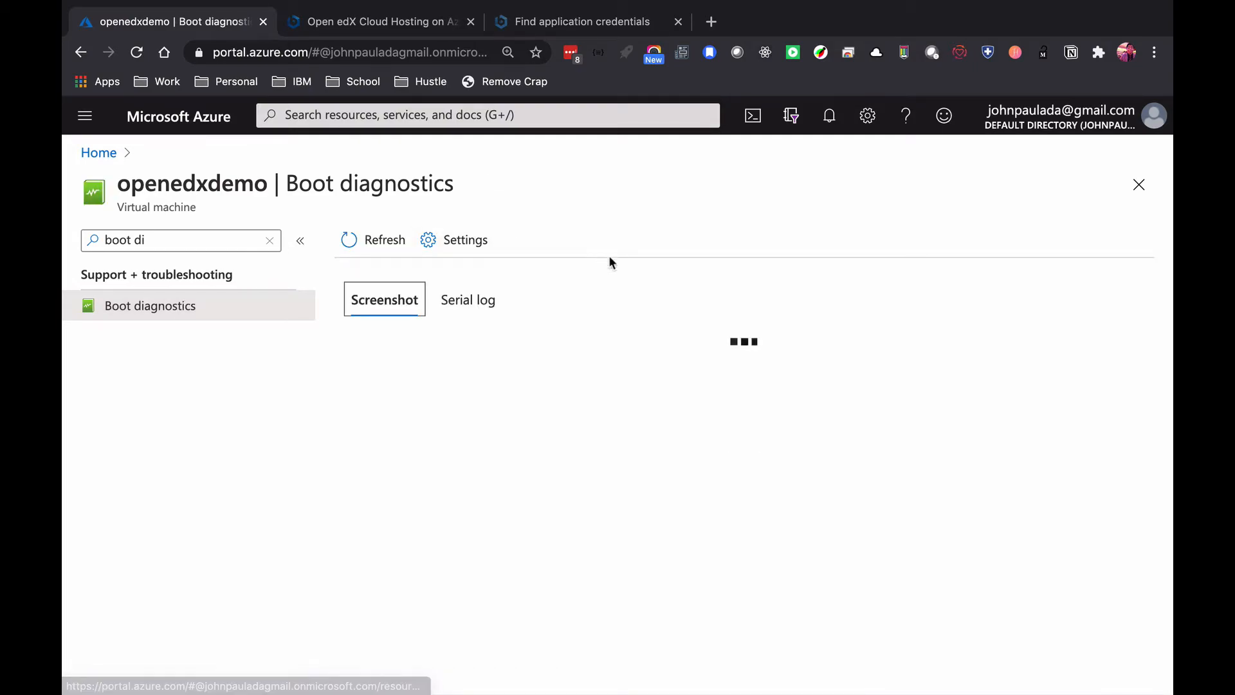
left_click(547, 23)
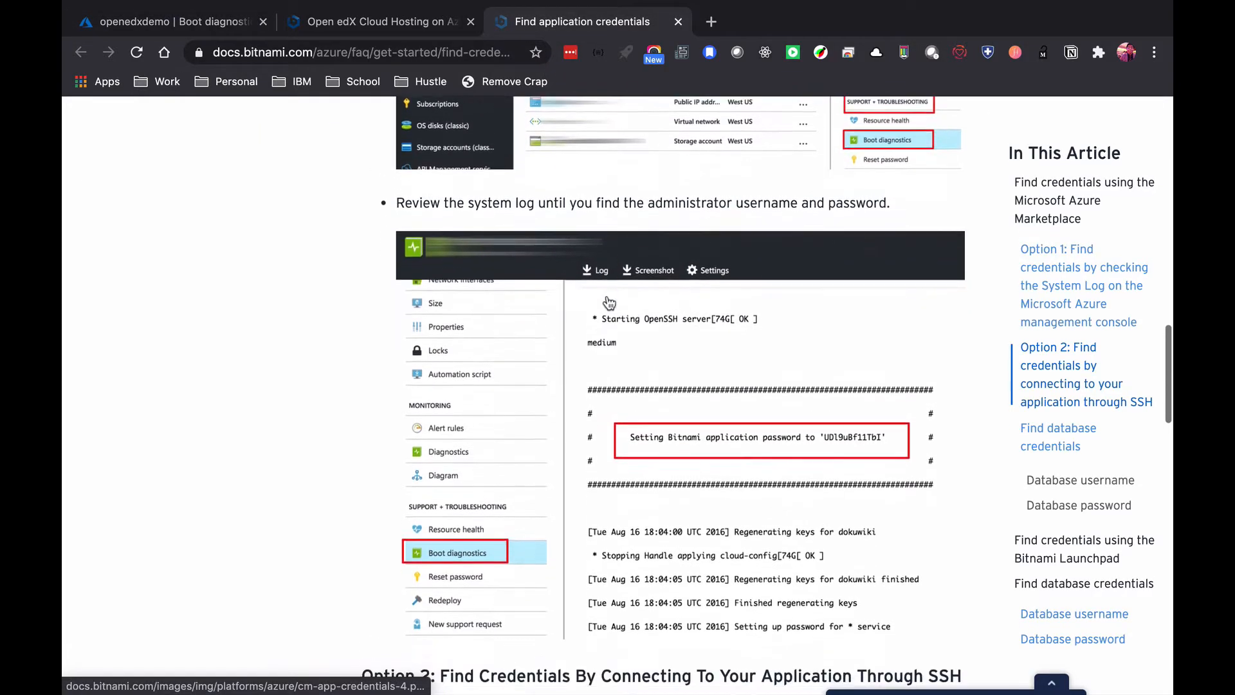
left_click(225, 21)
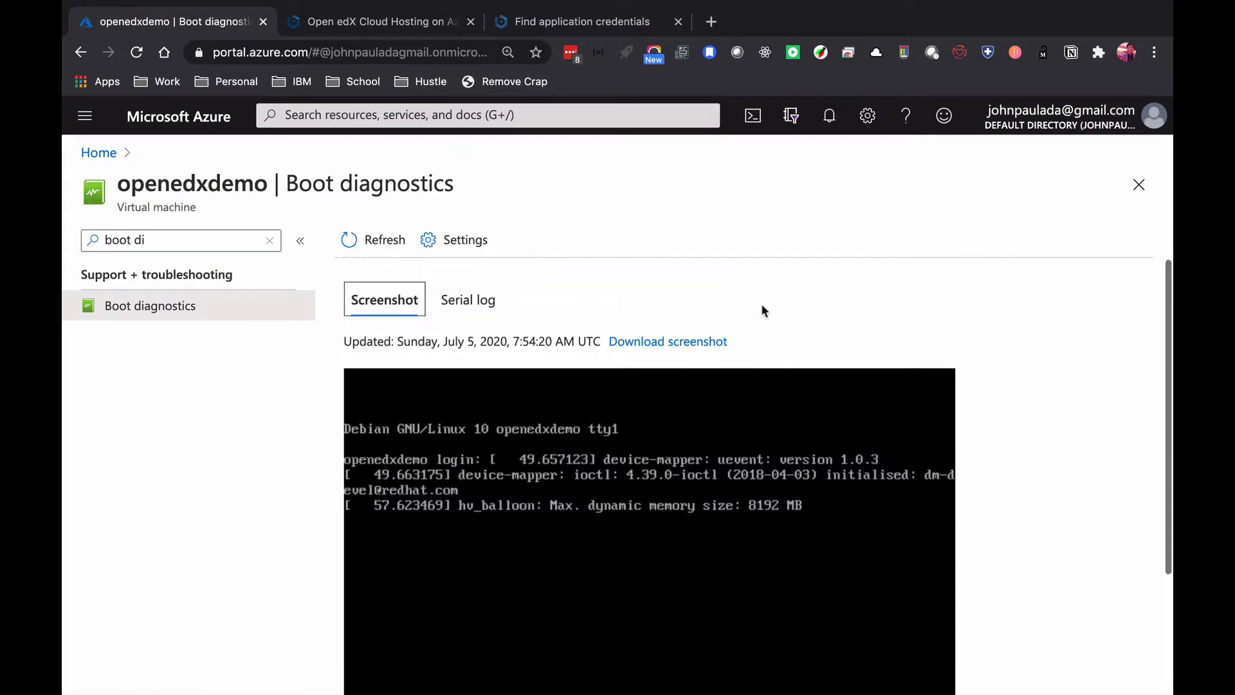
Step: Examine the boot diagnostics serial log and screenshot of the virtual machine
left_click(459, 314)
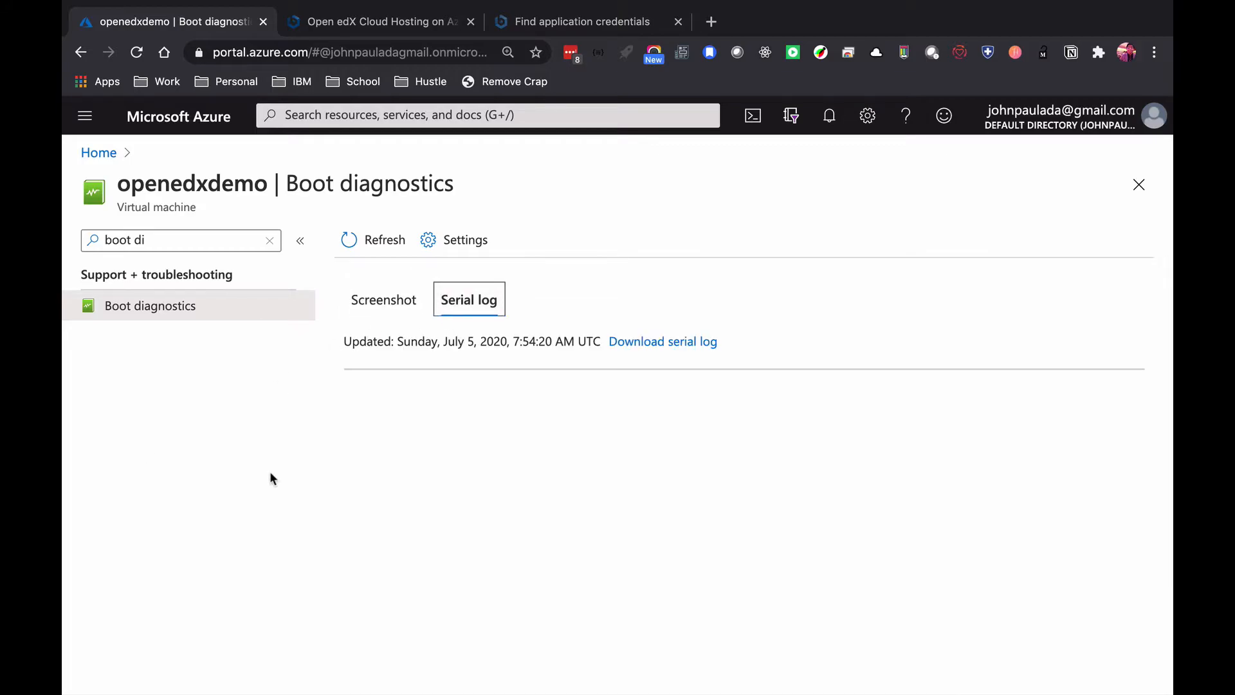
scroll(530, 443, "down", 1)
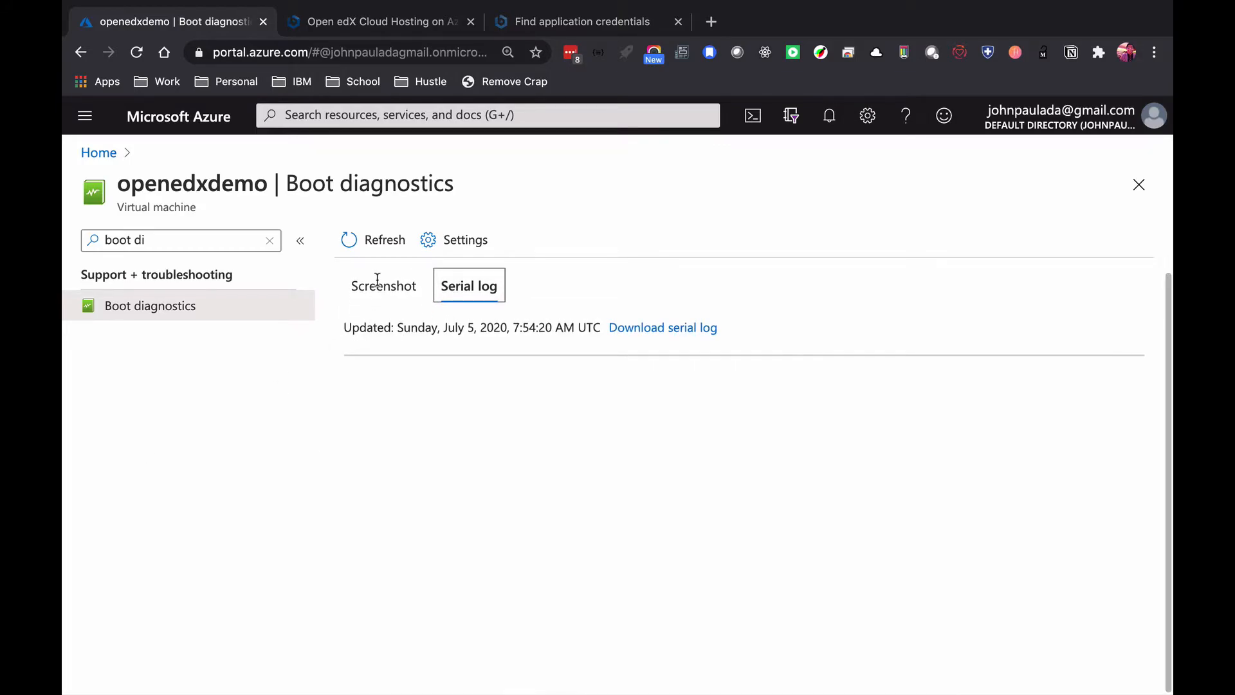
left_click(377, 282)
scroll(406, 408, "down", 3)
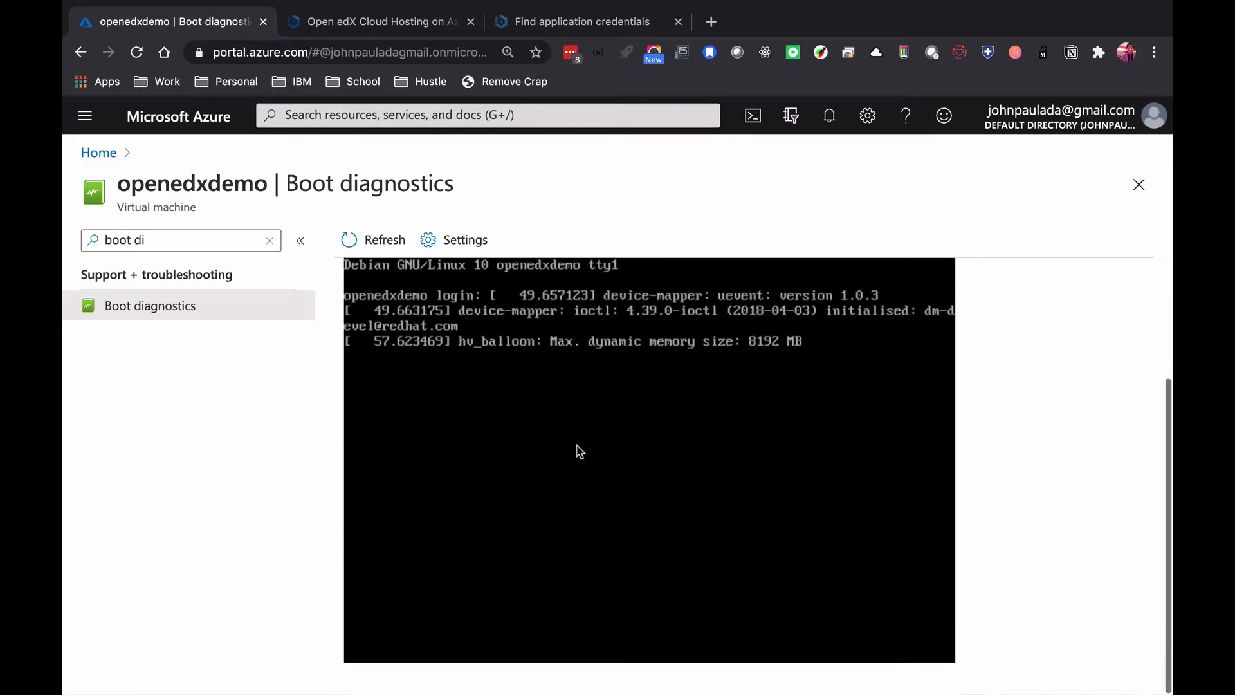
scroll(580, 452, "up", 2)
left_click(370, 241)
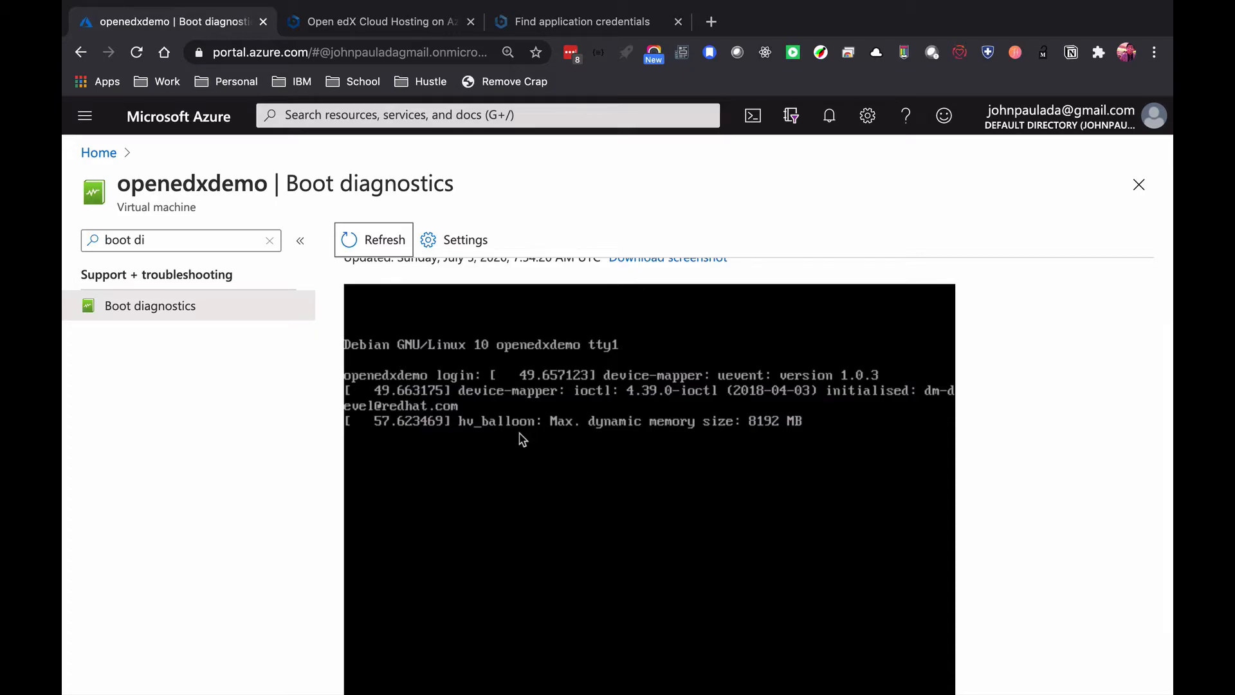
scroll(522, 439, "down", 2)
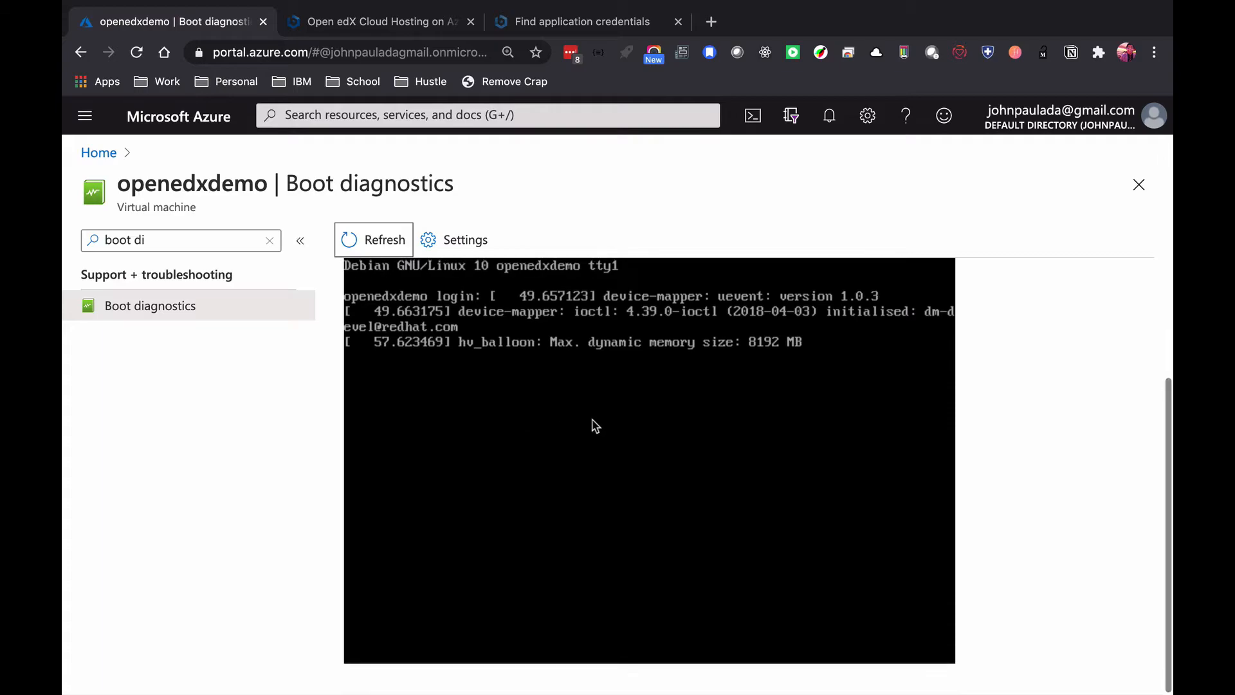
scroll(782, 404, "up", 2)
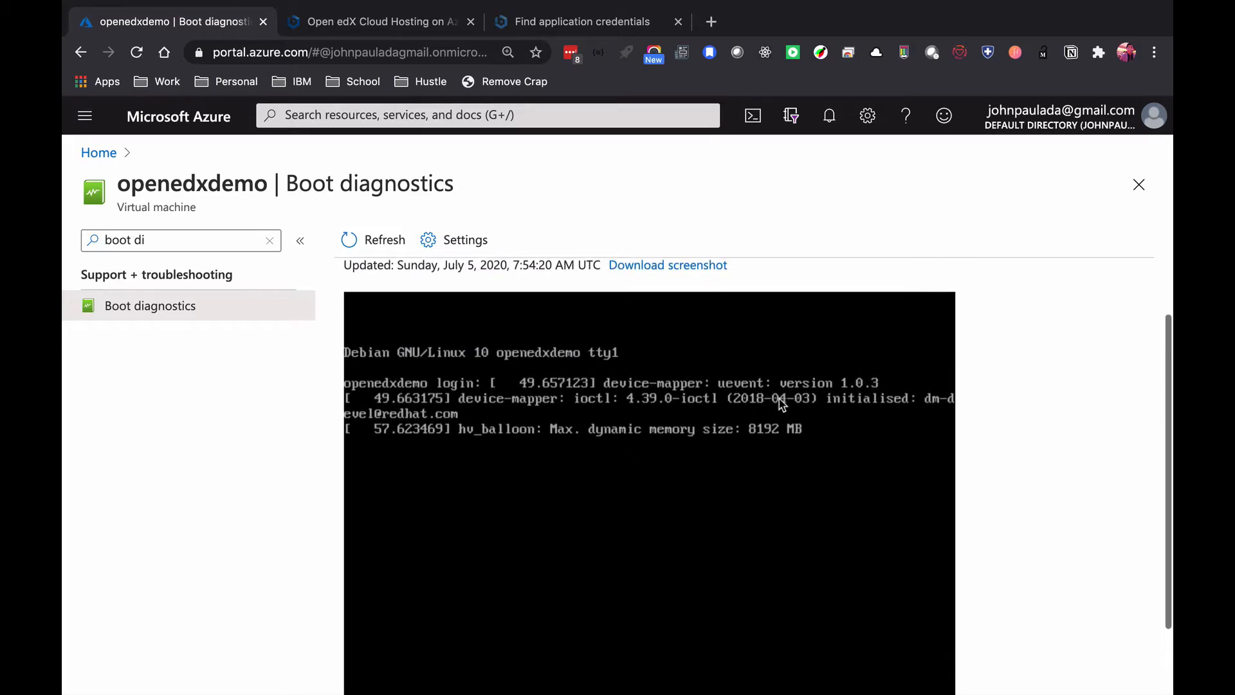
scroll(782, 404, "down", 1)
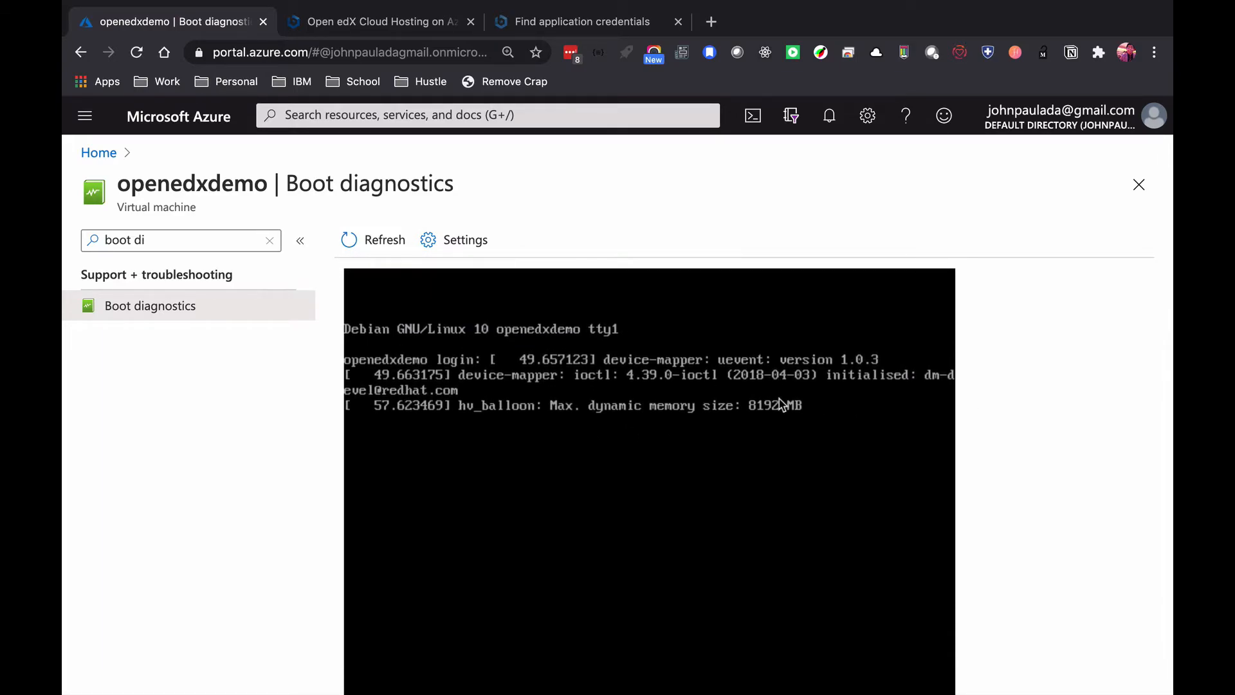
key("ctrl+Right")
key("ctrl+Left")
key("ctrl+Left")
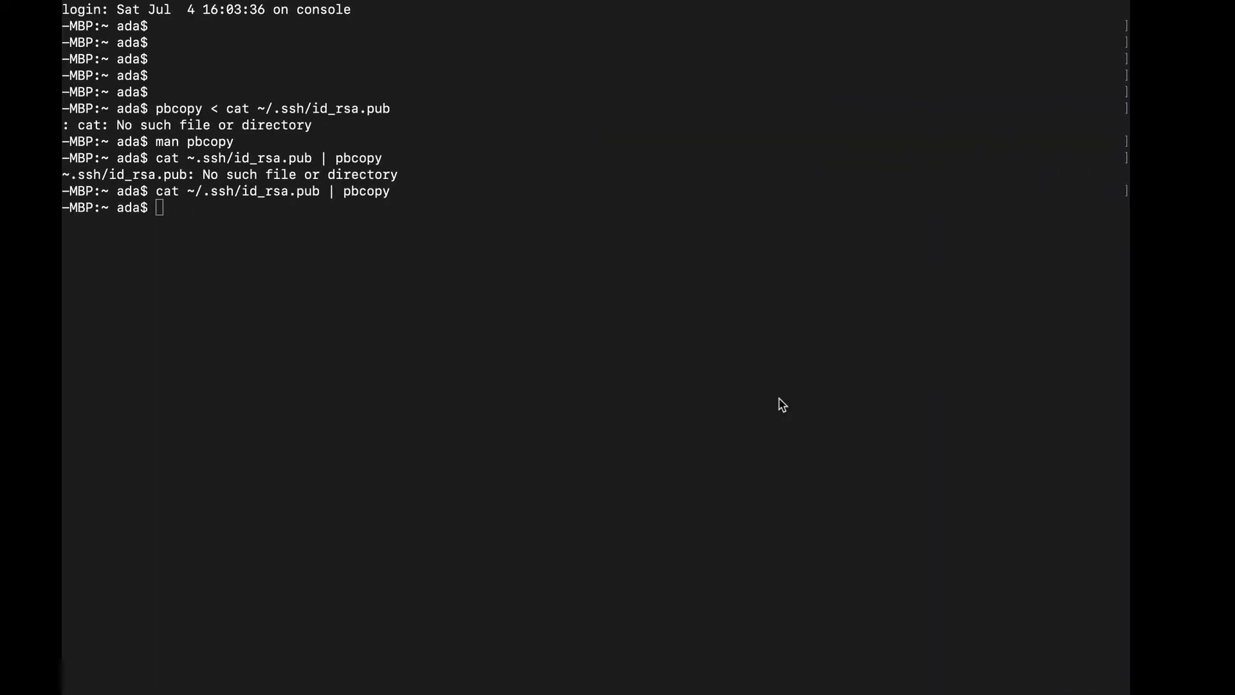
key("ctrl+Right")
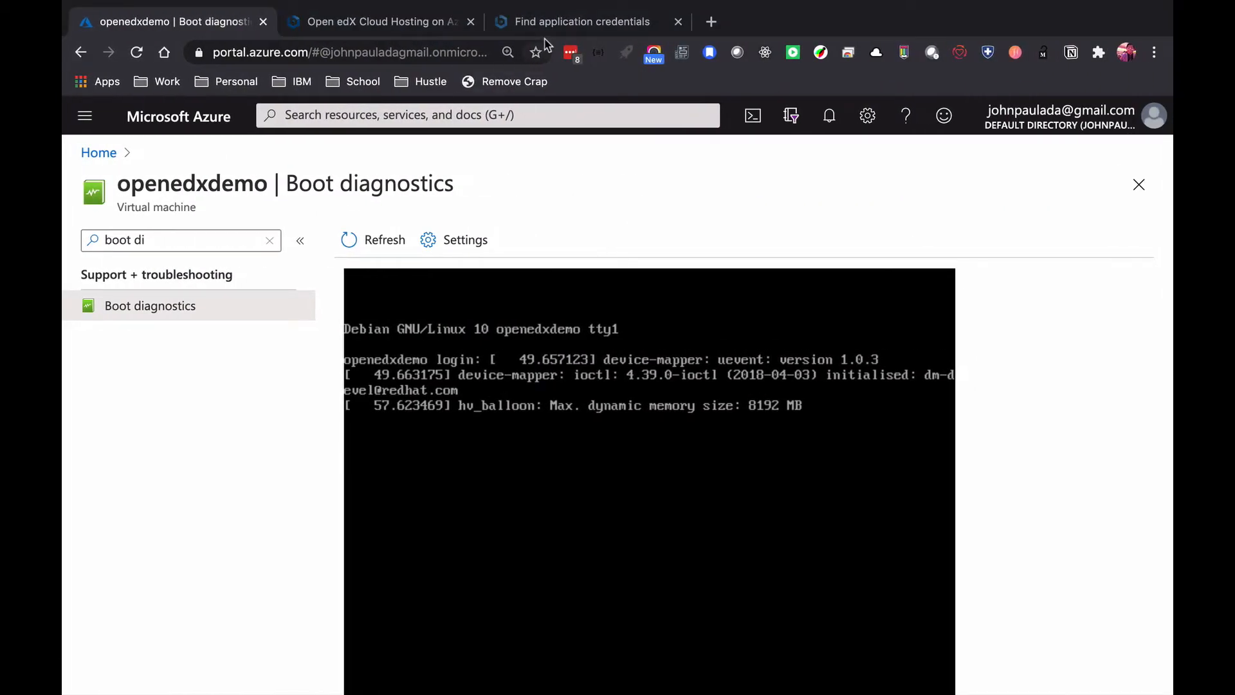
left_click(545, 28)
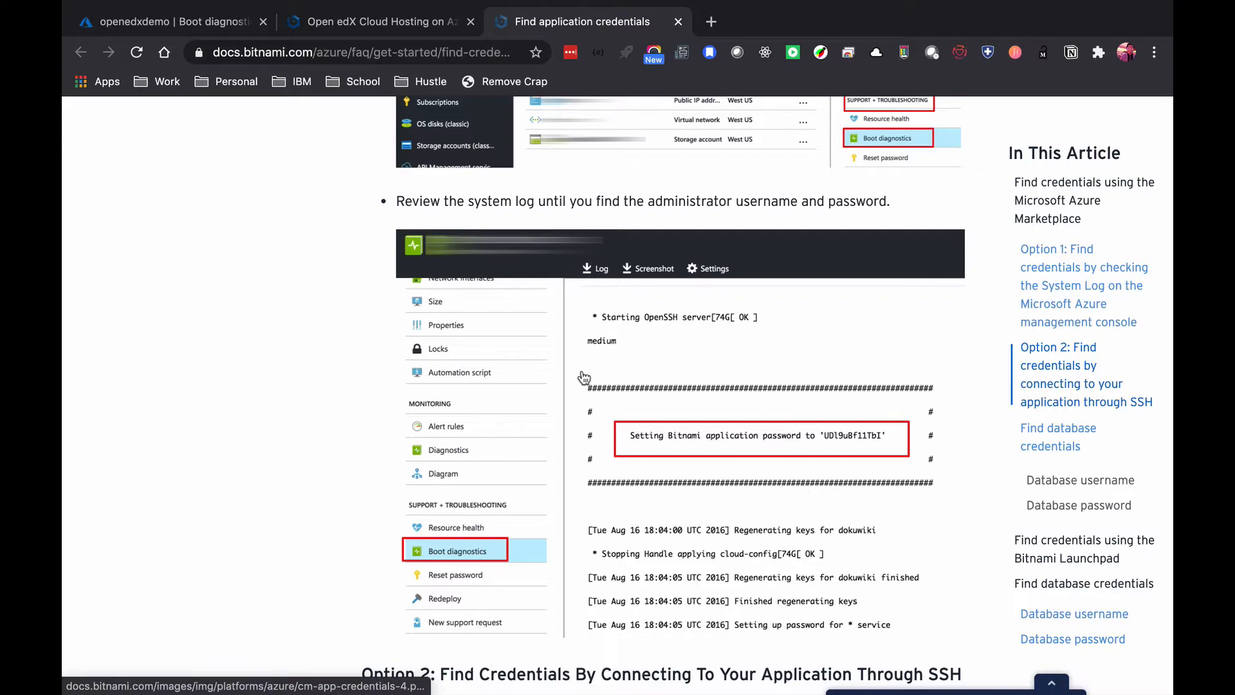
left_click(231, 28)
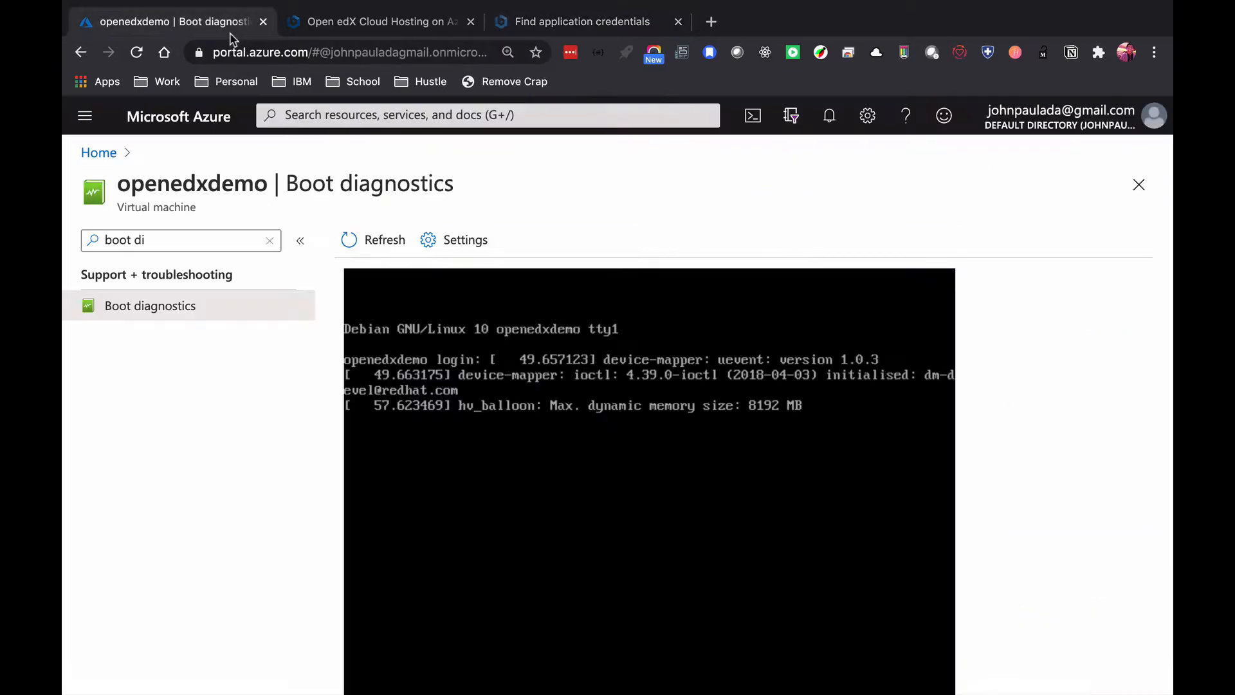
Step: Open the virtual machine's Networking settings and review its inbound port rules
triple_click(163, 242)
type("network")
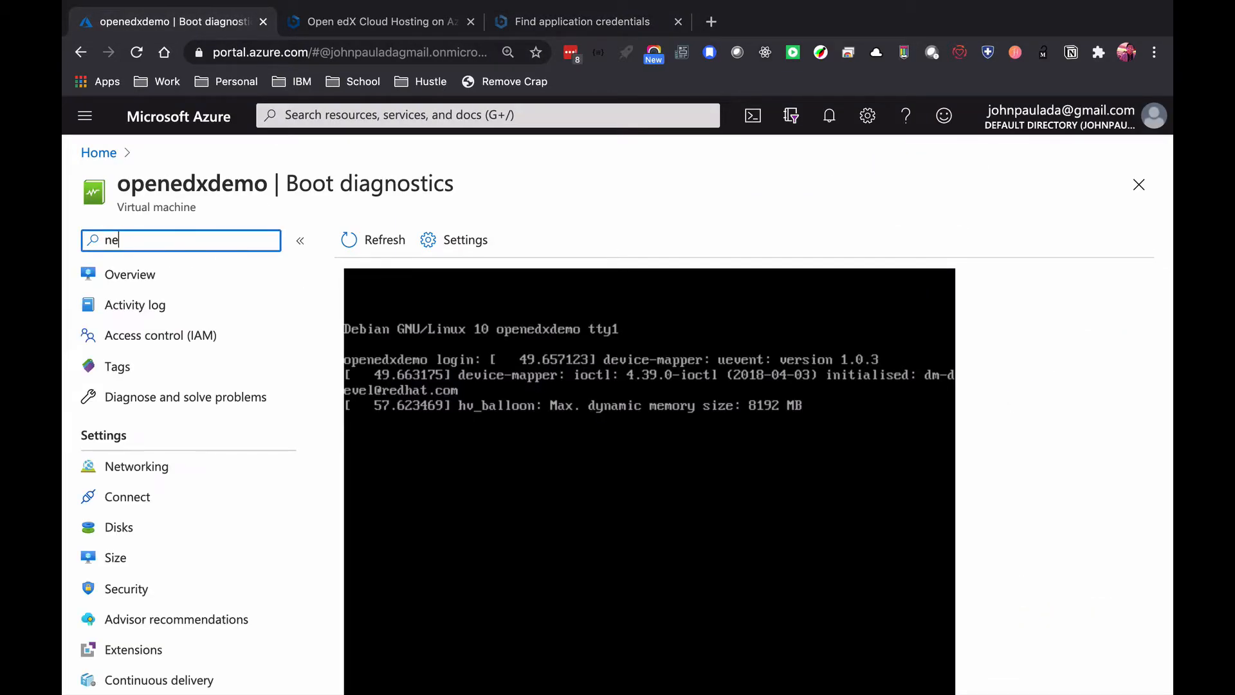
left_click(149, 312)
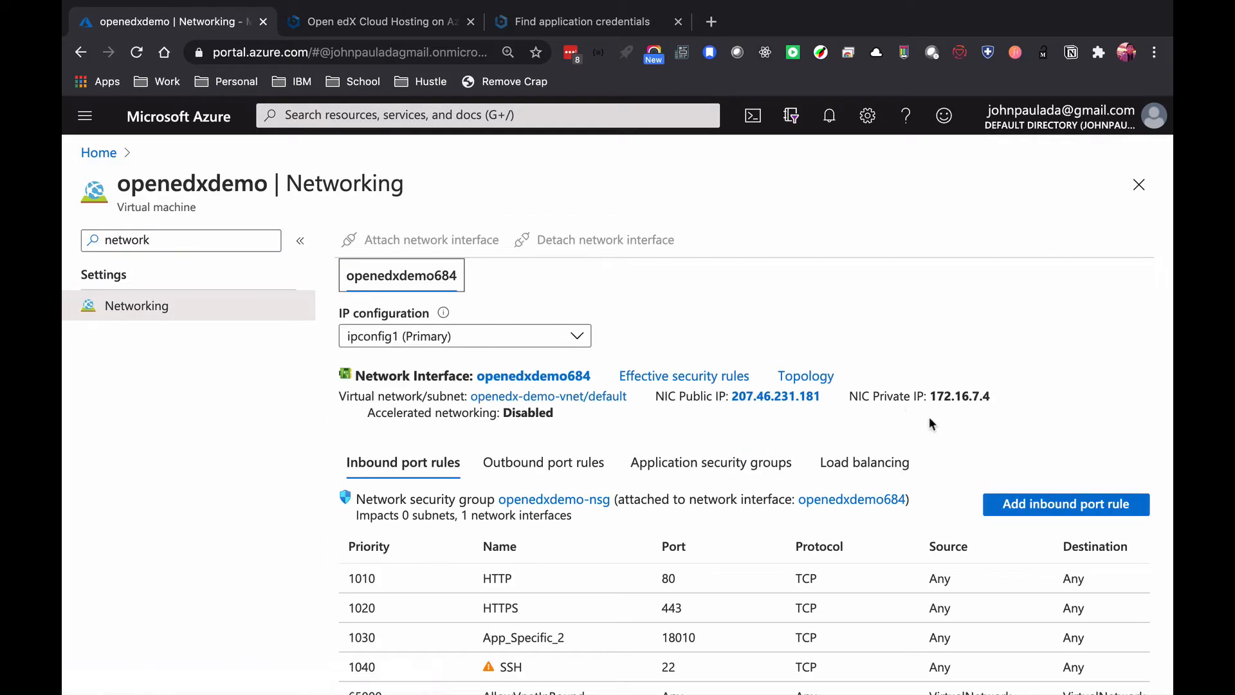
scroll(959, 423, "down", 3)
left_click(178, 240)
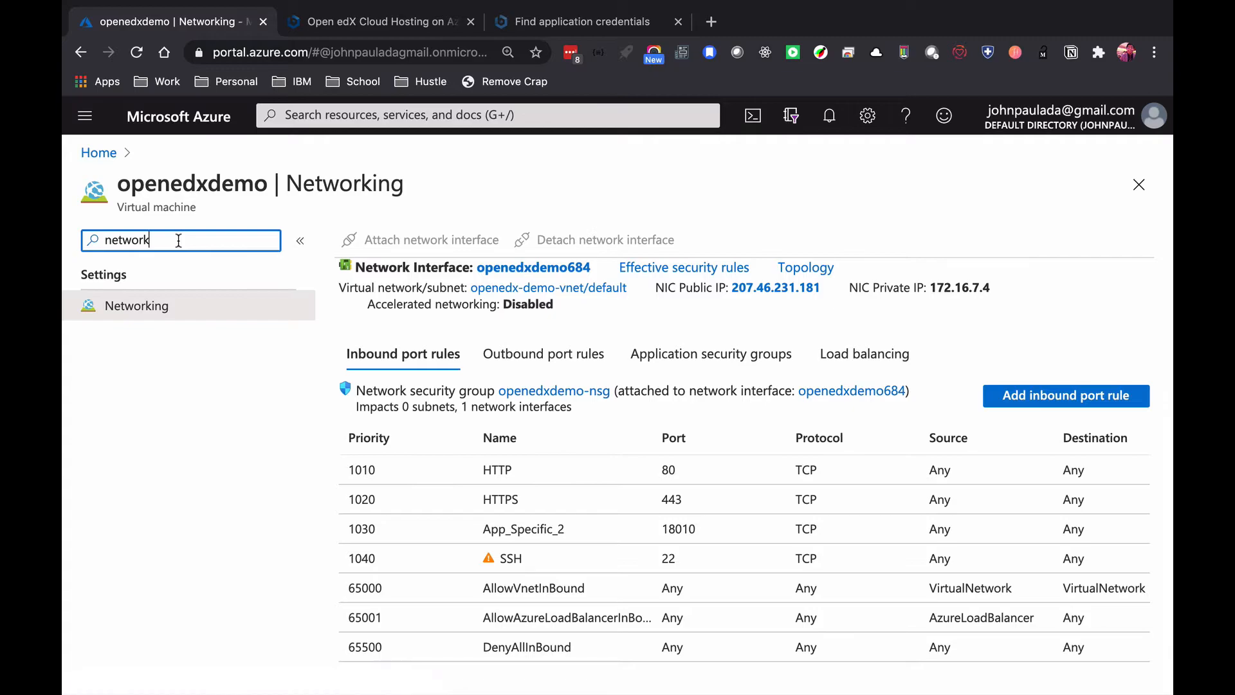
scroll(674, 418, "up", 3)
double_click(235, 240)
type("\\")
key("BackSpace")
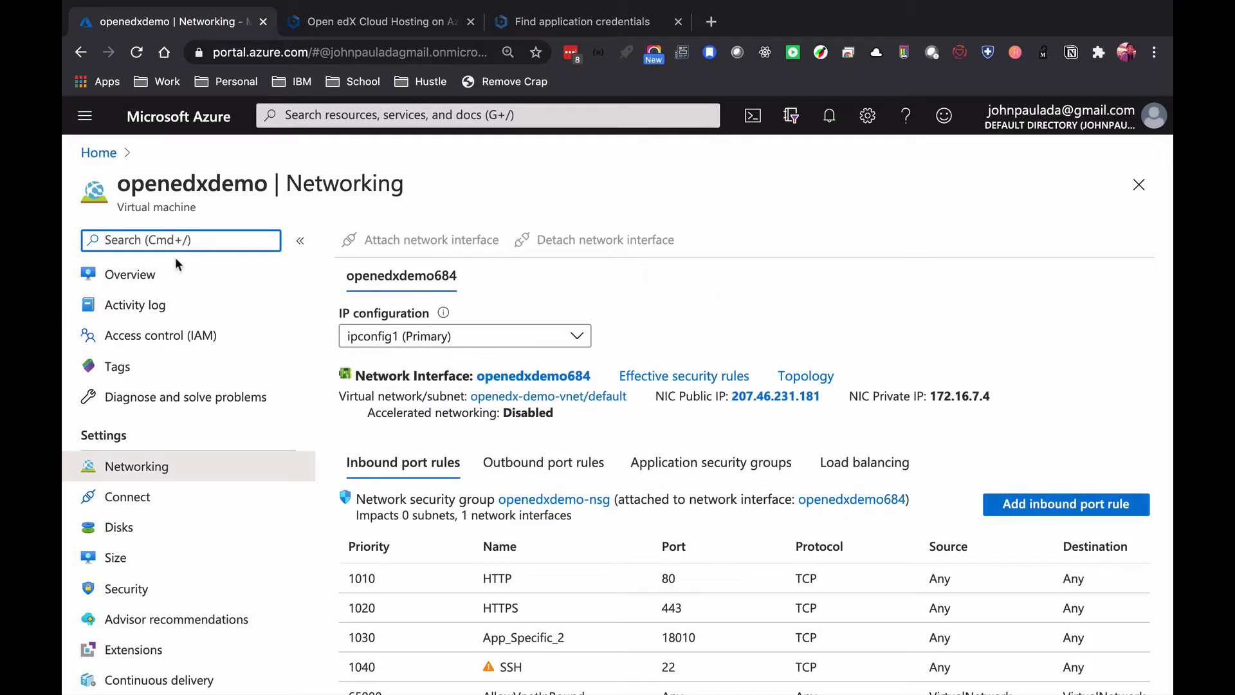
Step: Configure the VM's public IP as Static with the DNS name label jpa-openedx-demo and save it
left_click(146, 275)
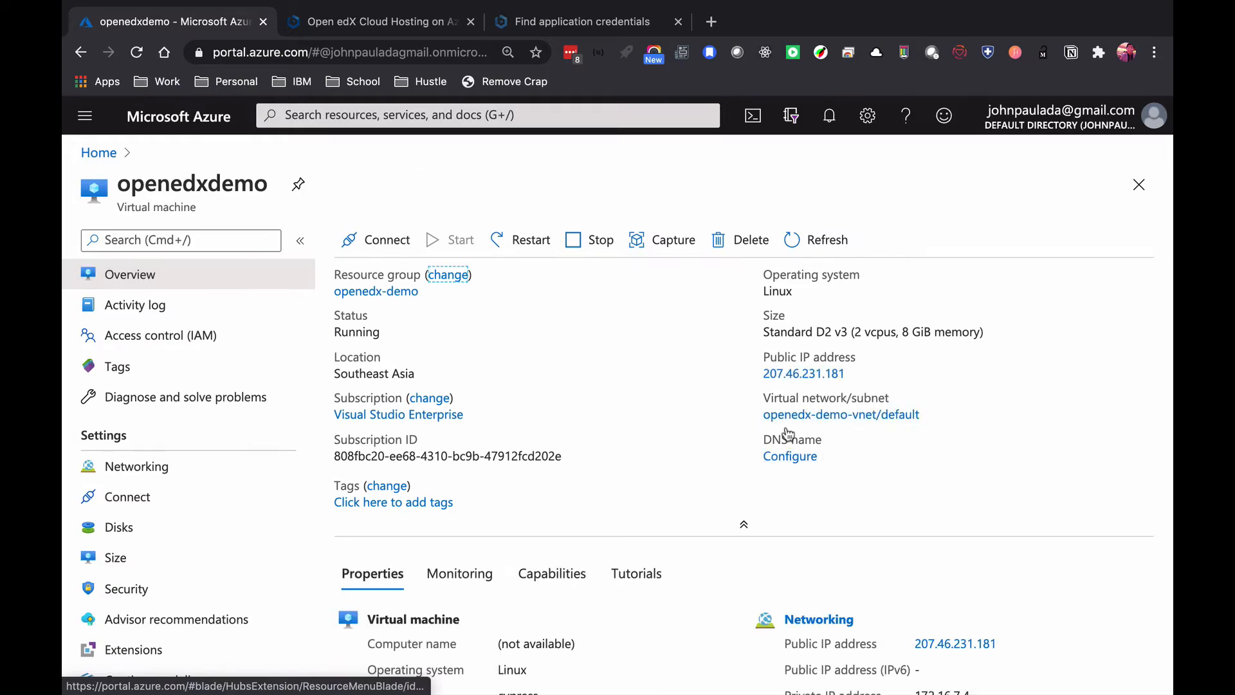
left_click(805, 455)
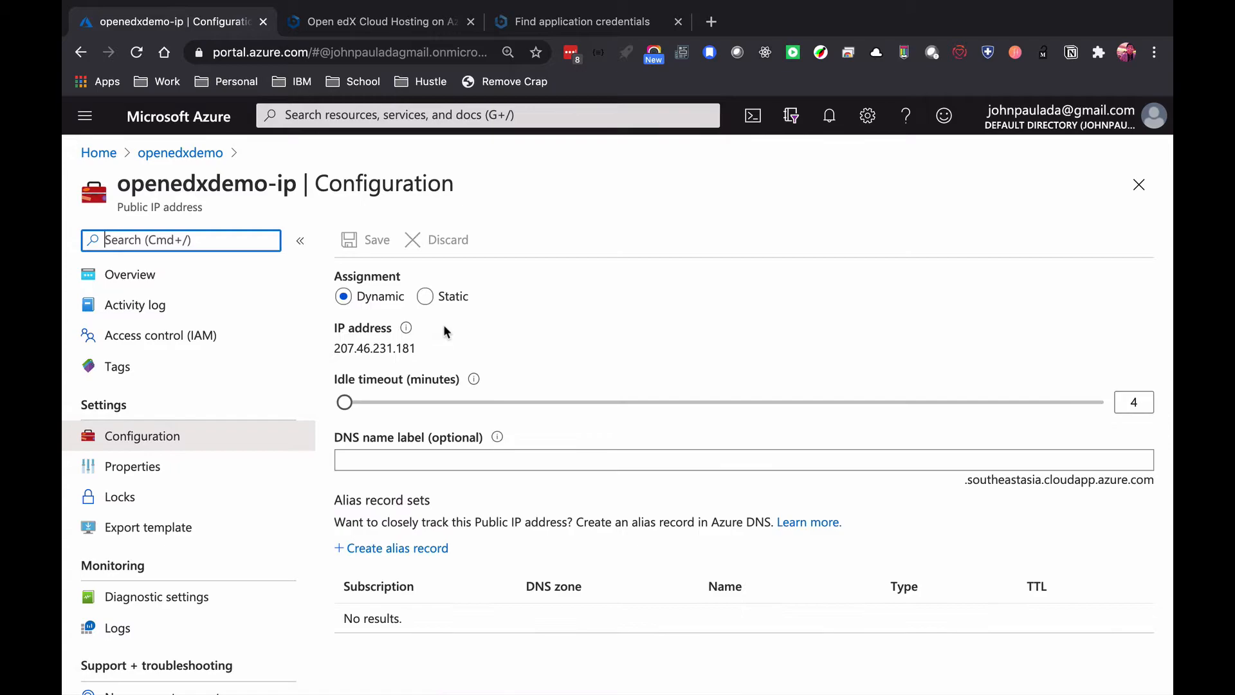
left_click(426, 297)
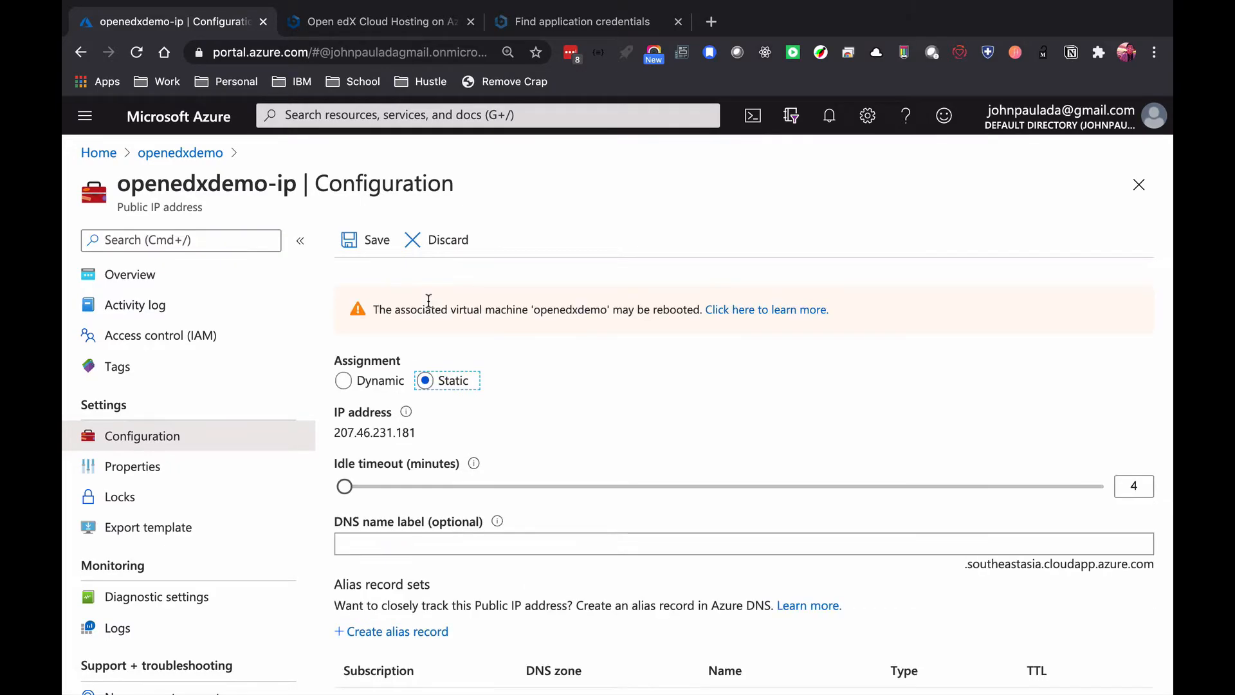
left_click(462, 550)
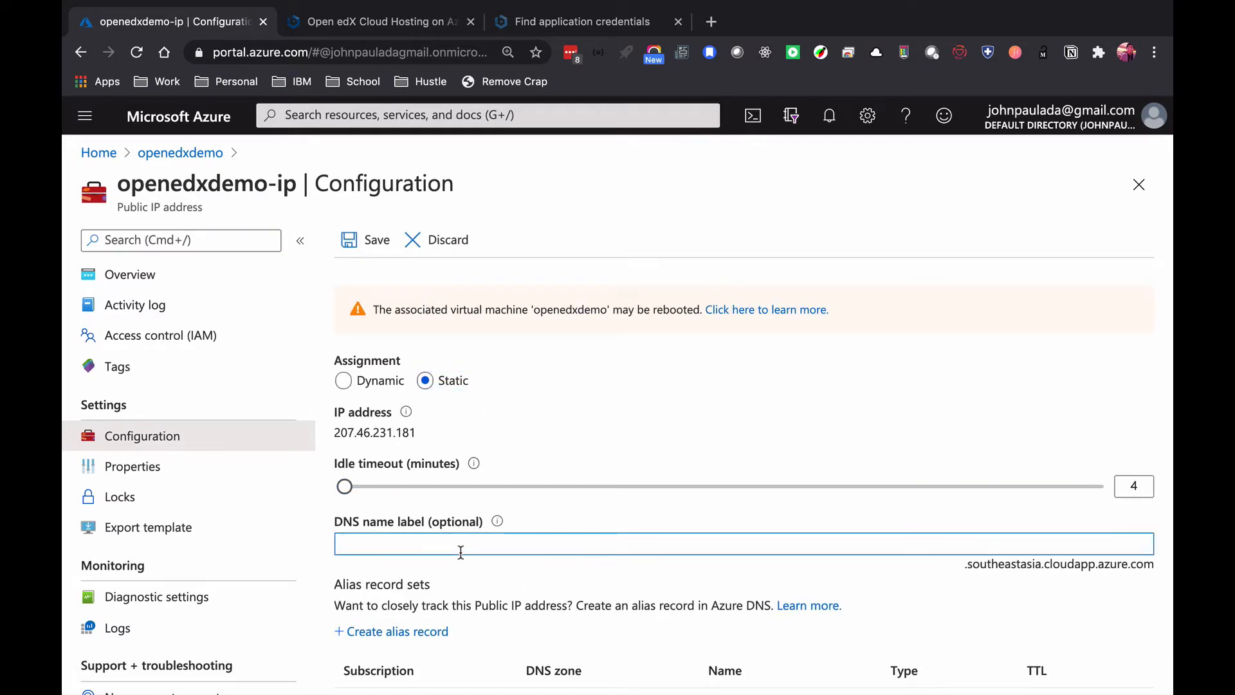
type("jpa-openedx-demo")
scroll(486, 565, "down", 1)
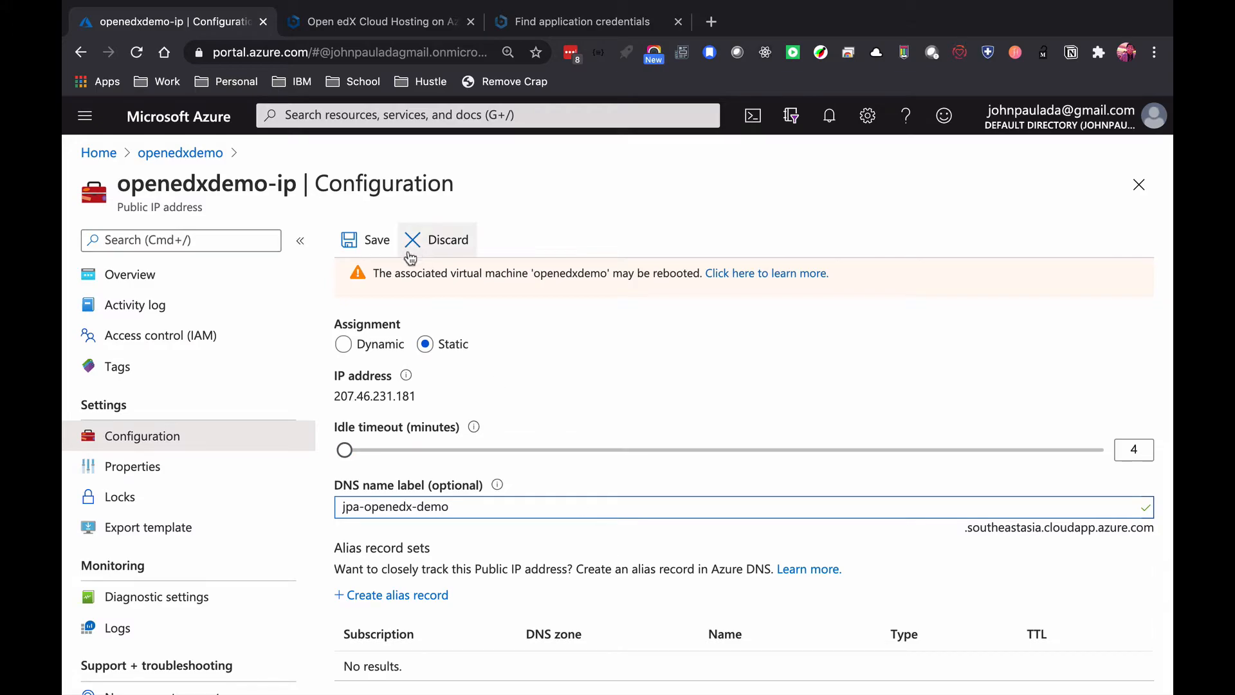
left_click(364, 243)
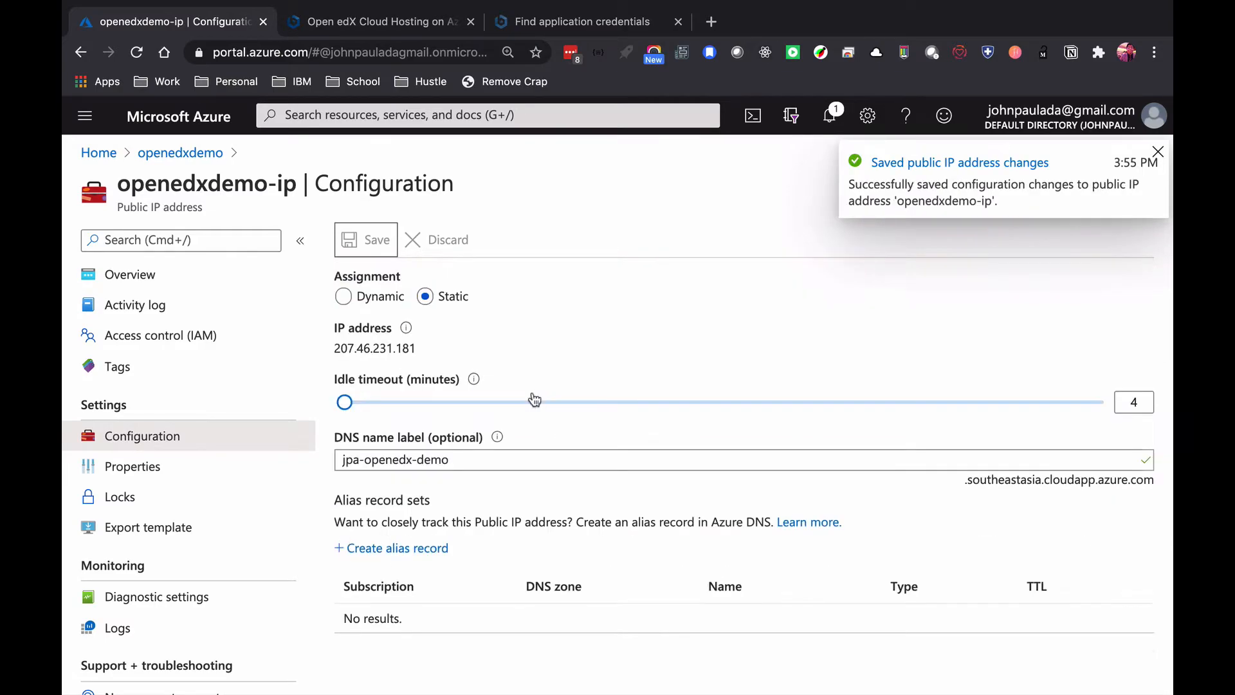
Step: Copy the public IP address's full DNS name from its overview
left_click(144, 278)
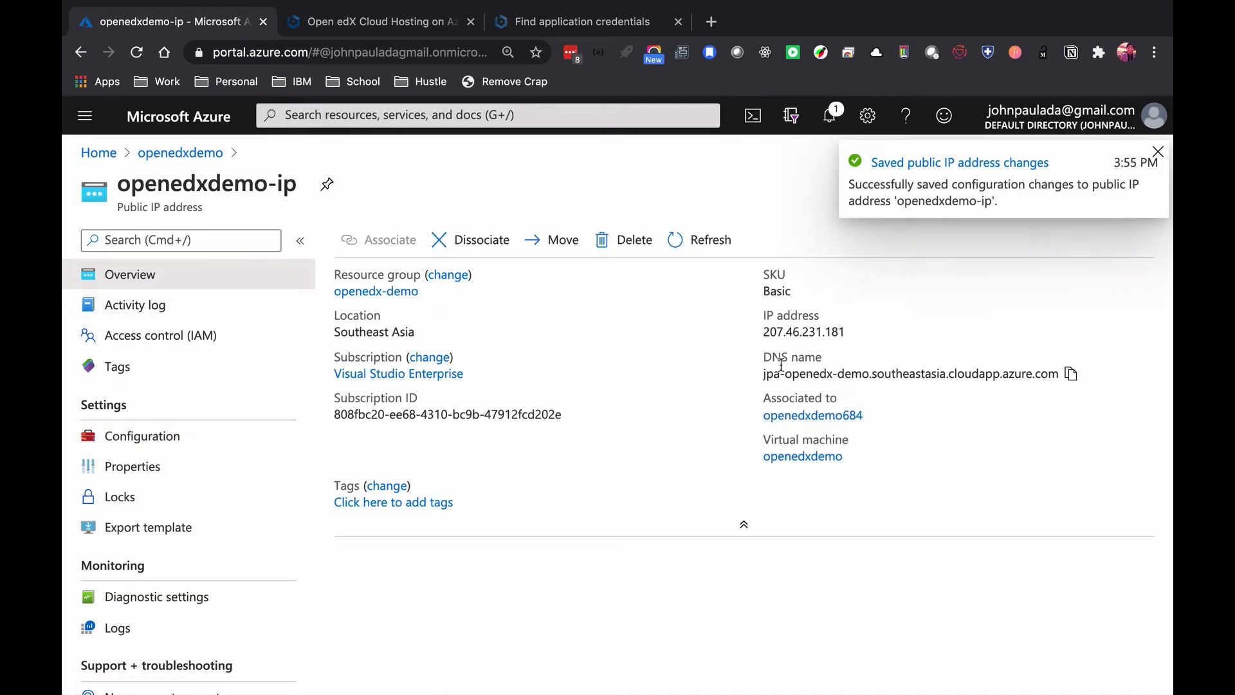
left_click(1072, 375)
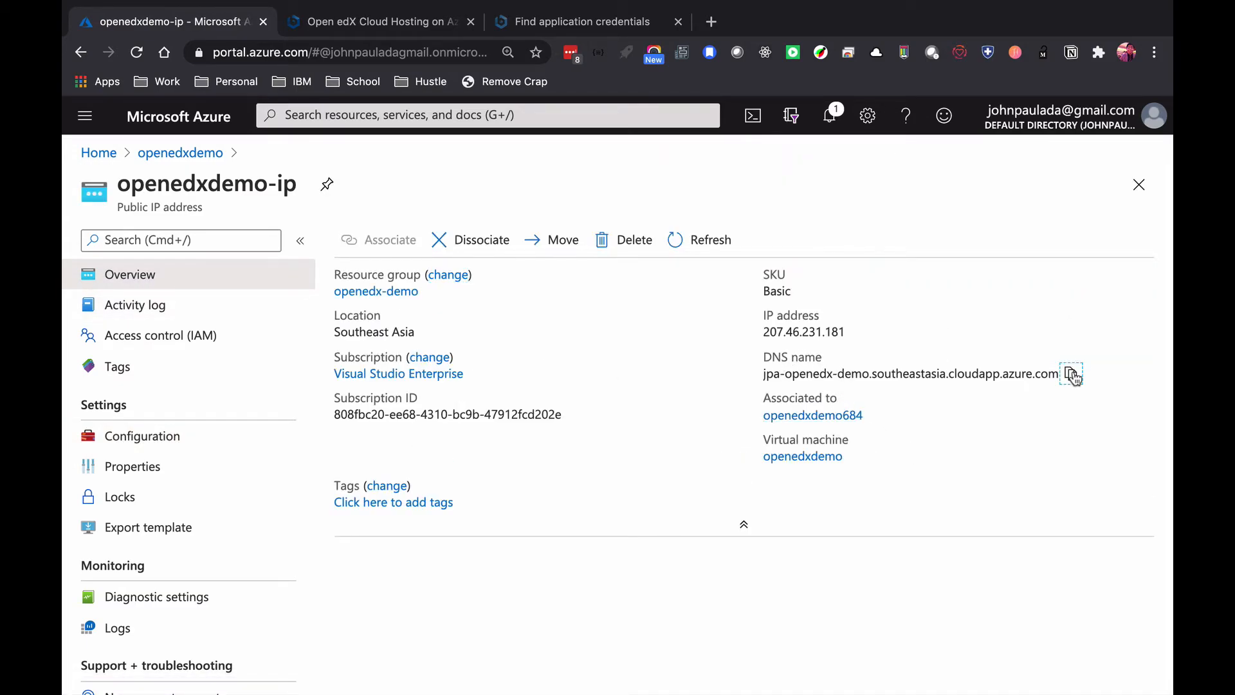
left_click(967, 299)
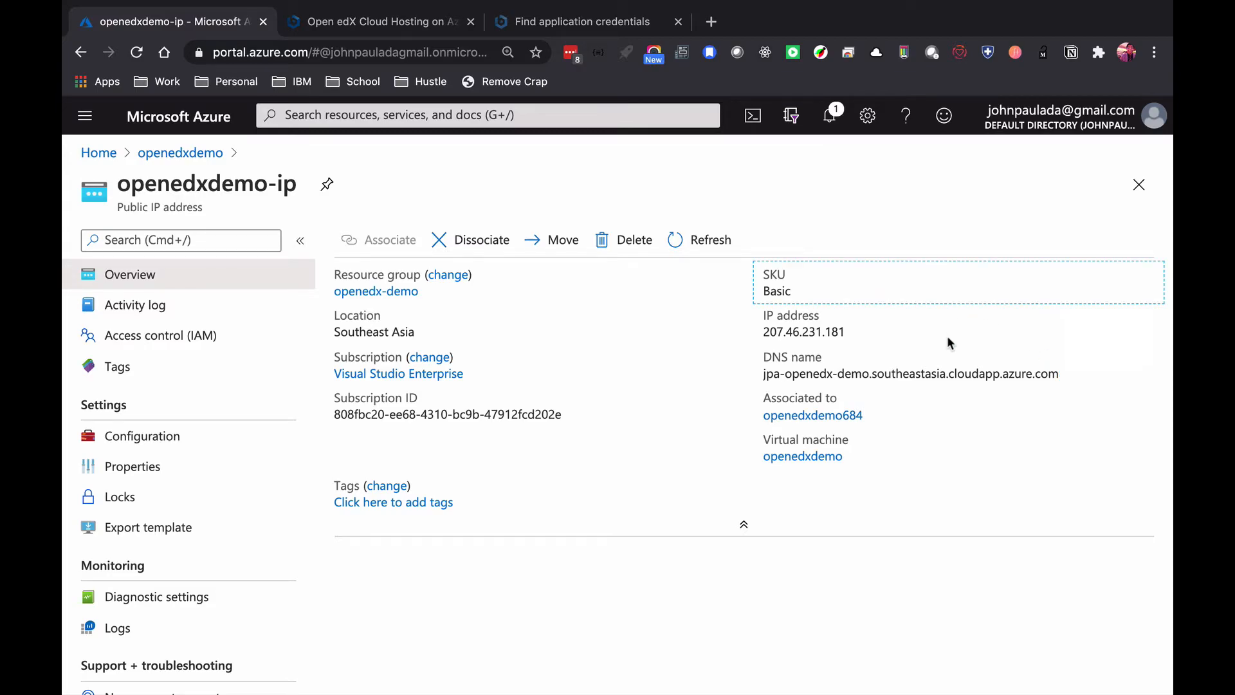
Step: Clear the terminal and SSH into jpa-openedx-demo.southeastasia.cloudapp.azure.com as user openedx, accepting the host key
key("ctrl+Left")
type("c")
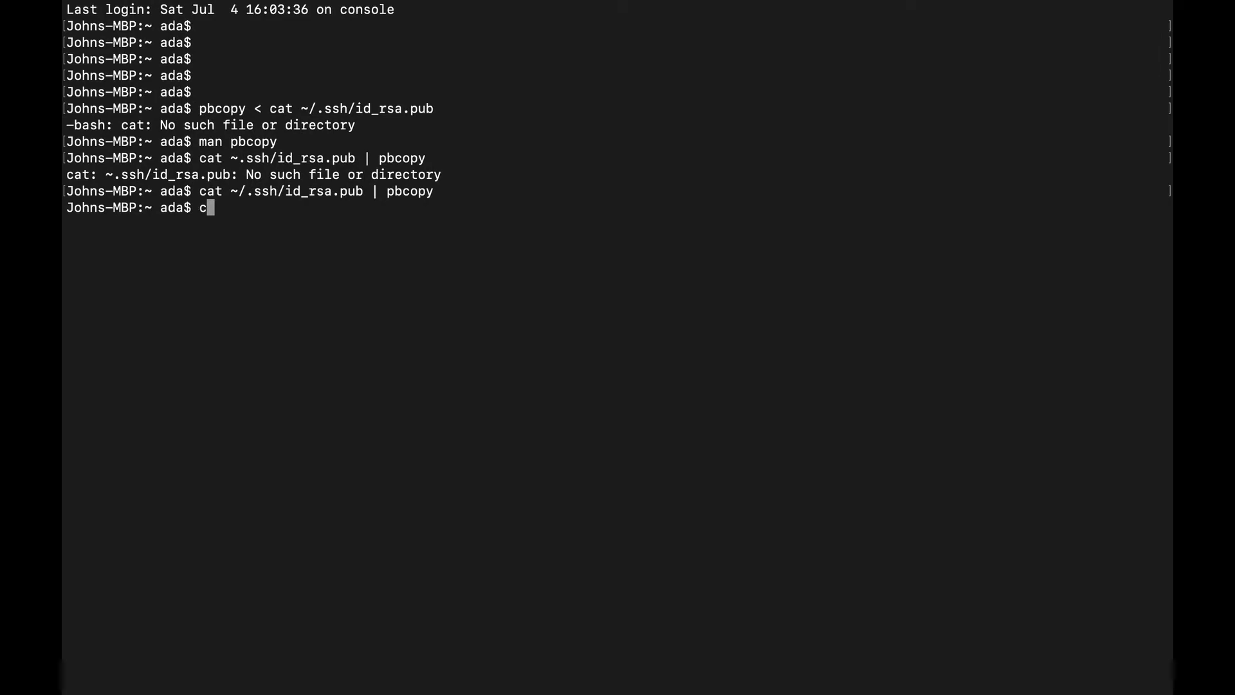
type("lear")
key("Return")
key("Return")
key("Return")
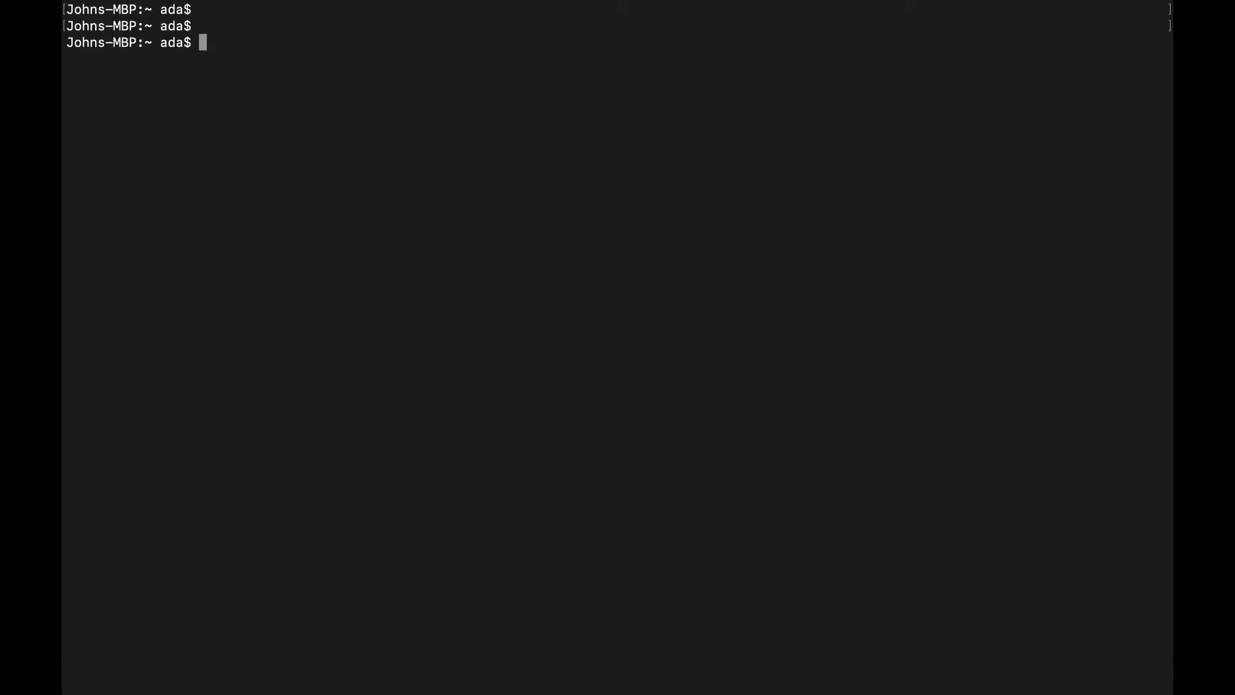
type("ssh")
key("super+v")
key("alt+Left")
key("alt+Left")
key("alt+Left")
key("alt+Left")
key("alt+Left")
key("alt+Left")
key("alt+Left")
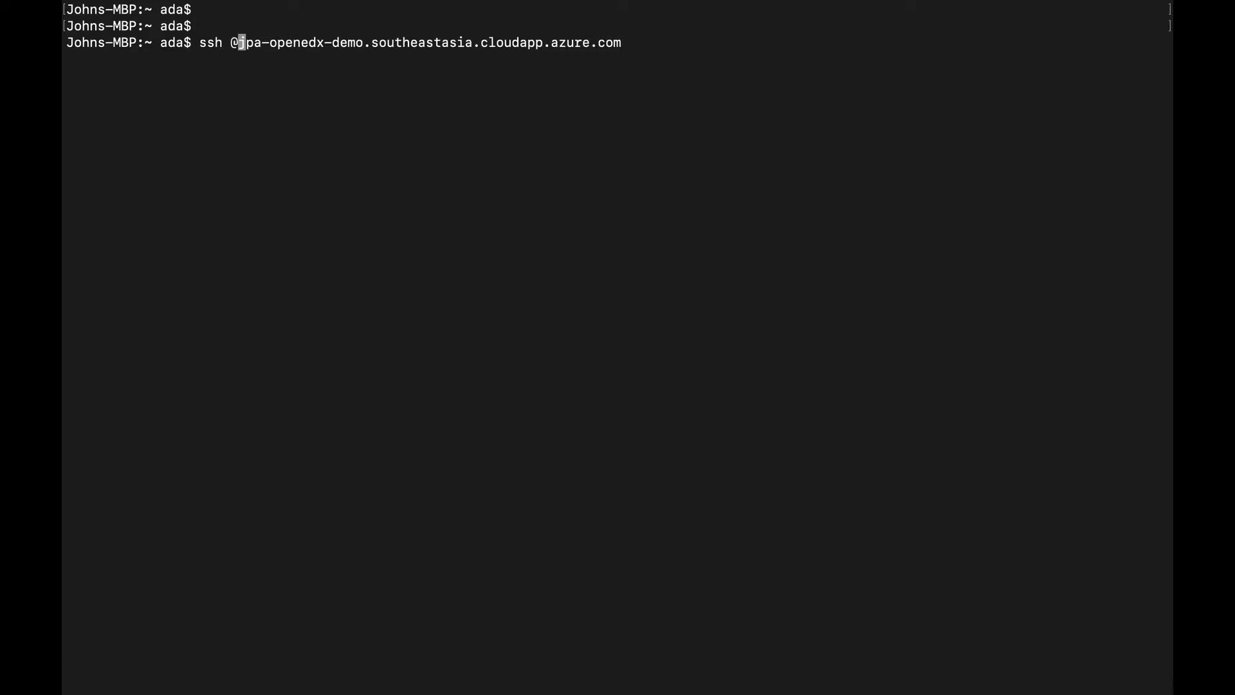
type("ope")
type("nedx@")
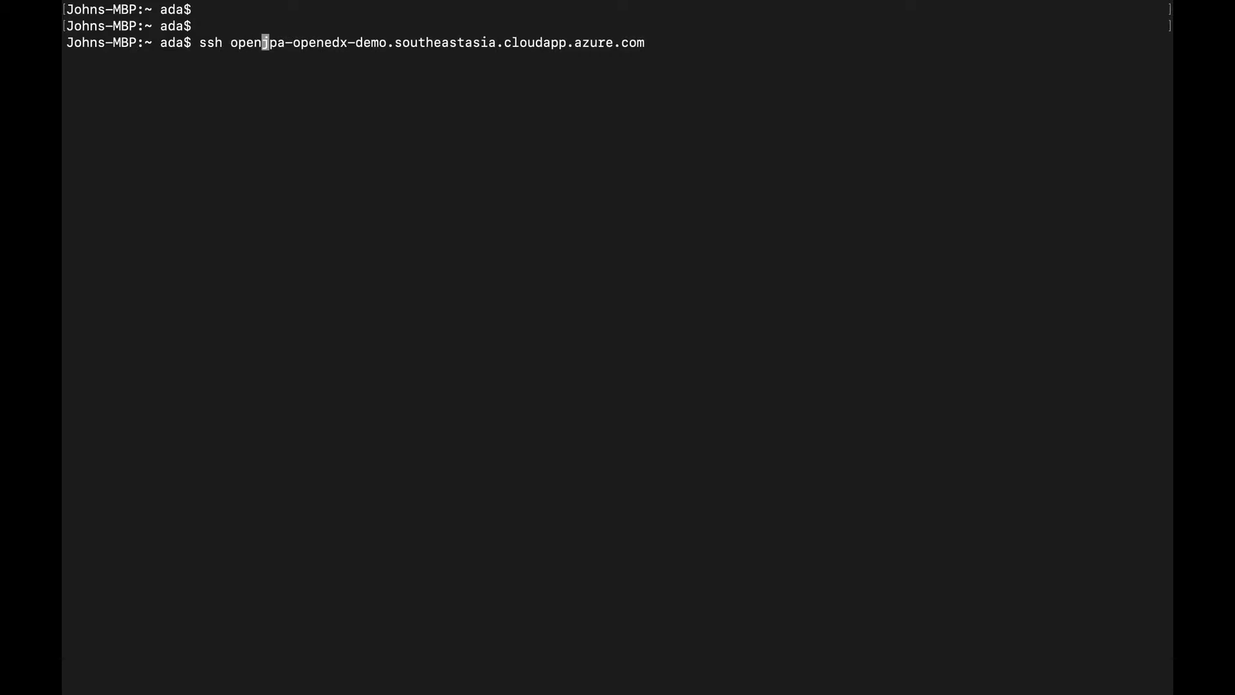
key("Return")
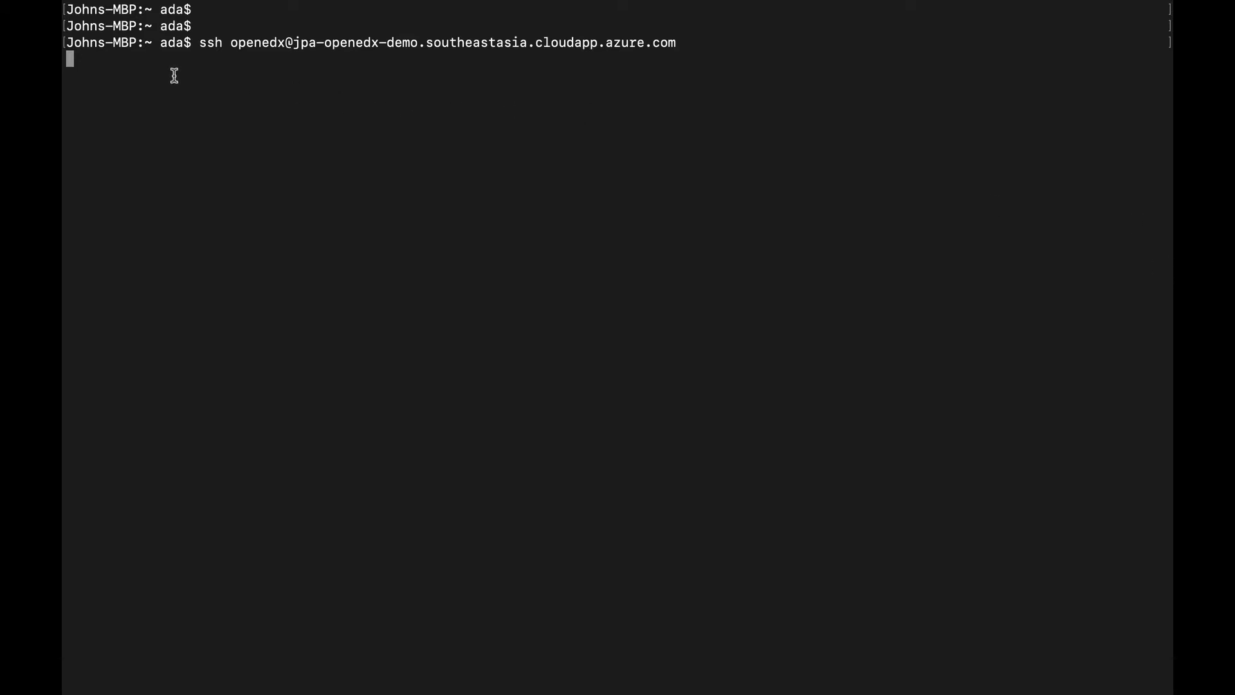
type("yes")
key("Return")
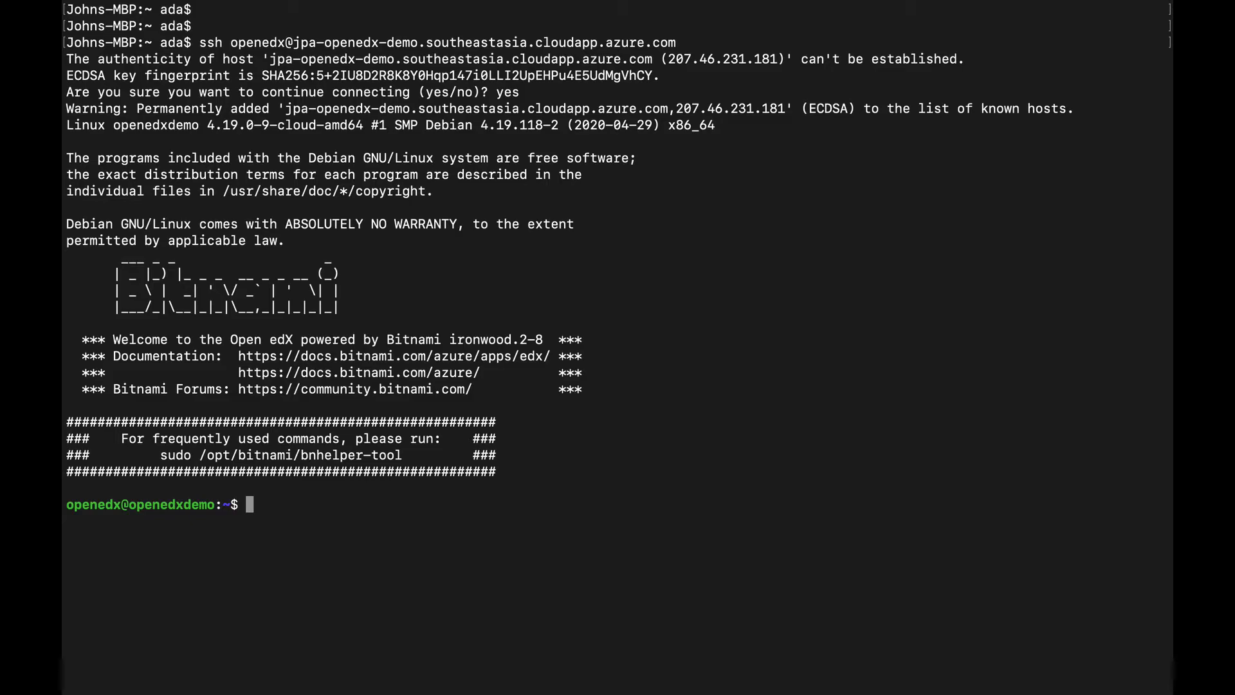
Step: Switch to a root shell on the server with sudo -i
type("cat /home/bit")
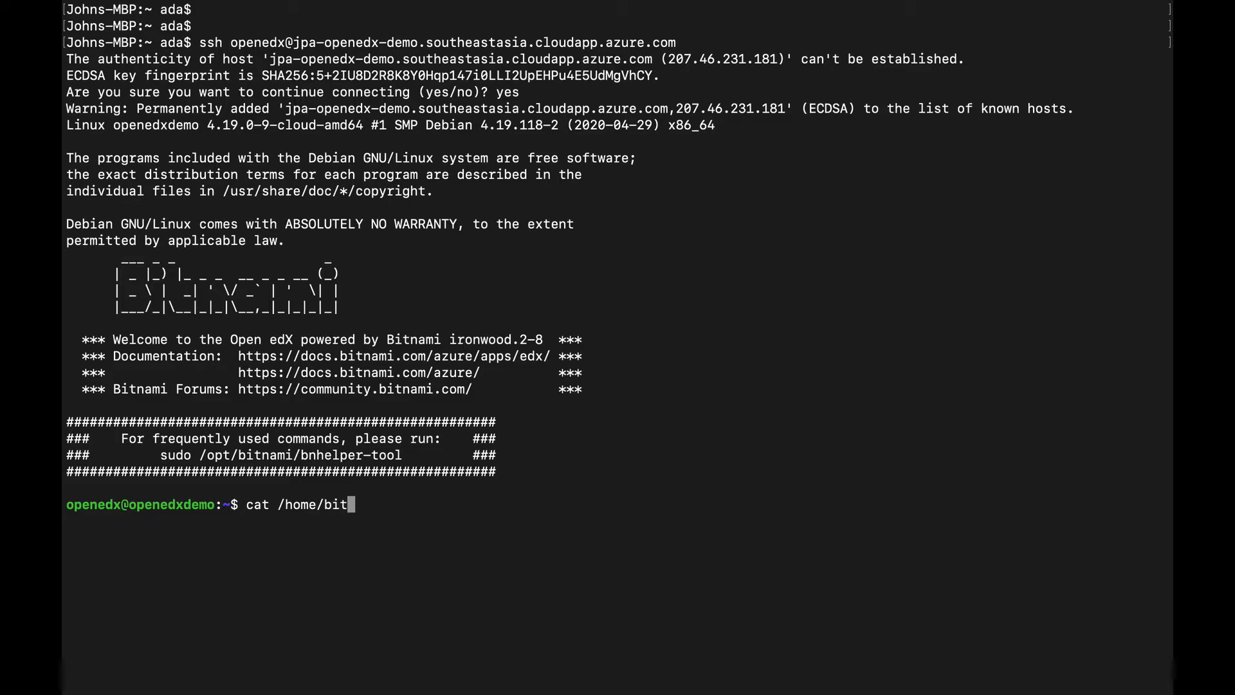
key("BackSpace")
key("BackSpace")
key("BackSpace")
key("BackSpace")
key("BackSpace")
key("BackSpace")
key("BackSpace")
key("BackSpace")
key("BackSpace")
key("BackSpace")
key("BackSpace")
key("BackSpace")
key("BackSpace")
type("sudo -i")
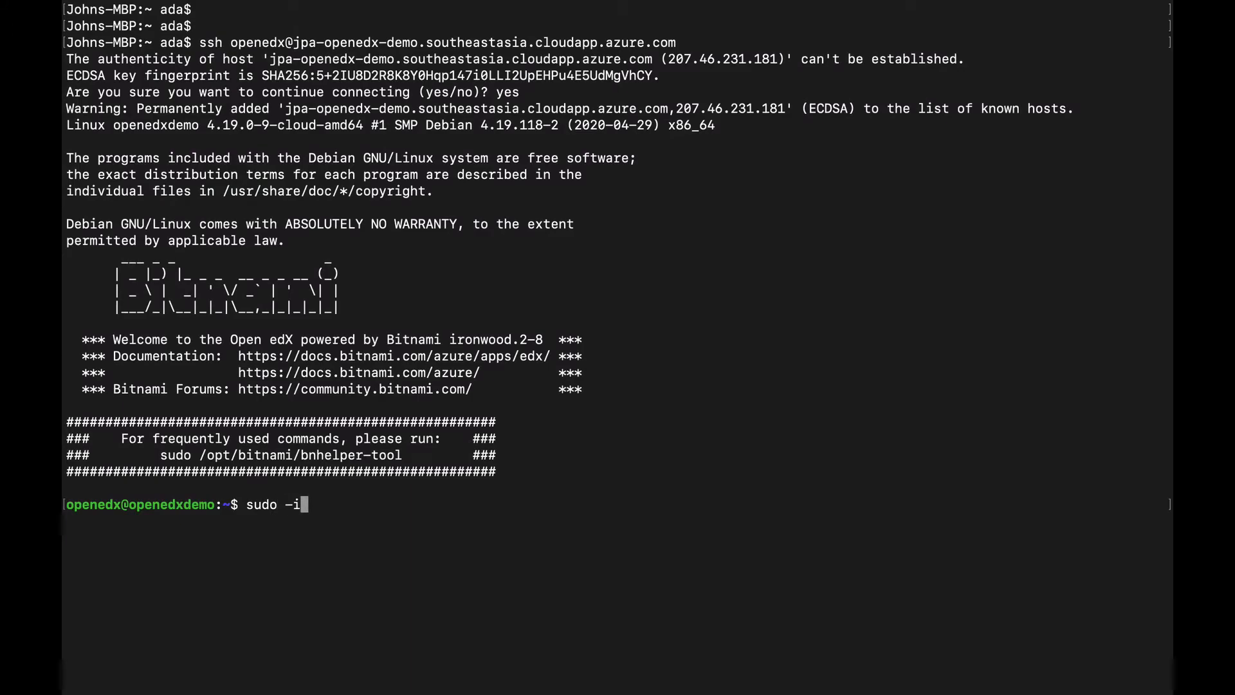
key("Return")
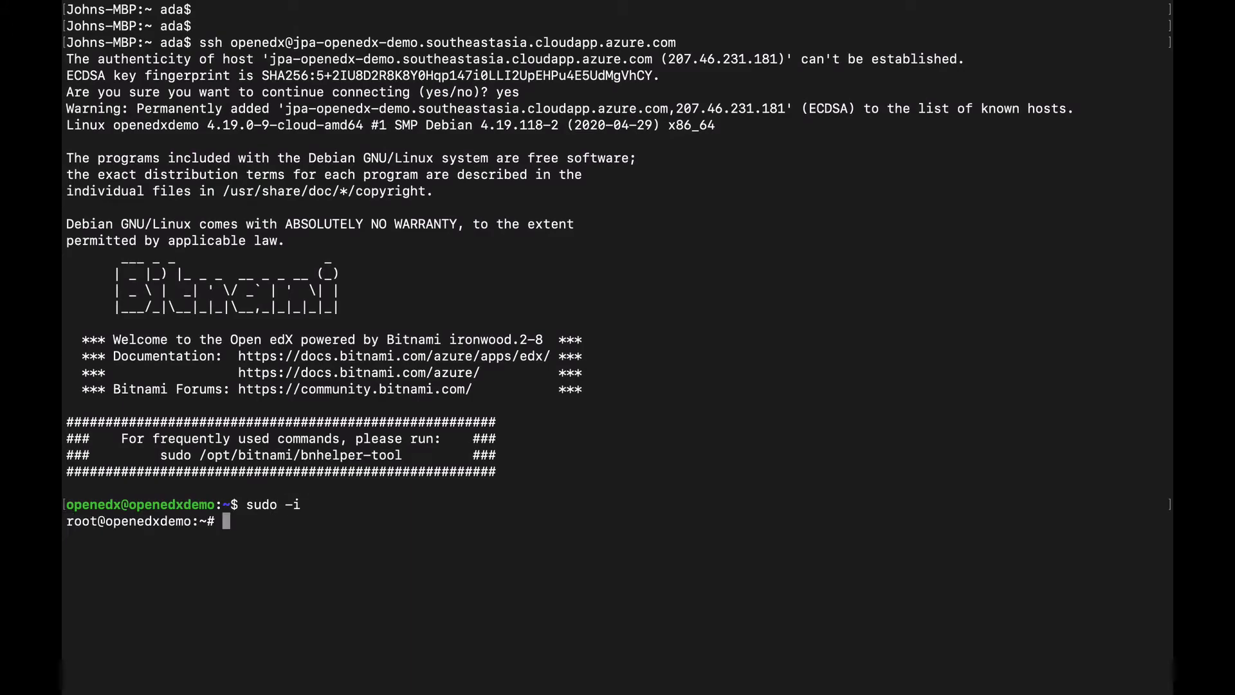
Step: Display the contents of /home/bitnami/bitnami_credentials, clearing the screen and rerunning it
type("cat /home/bitnami")
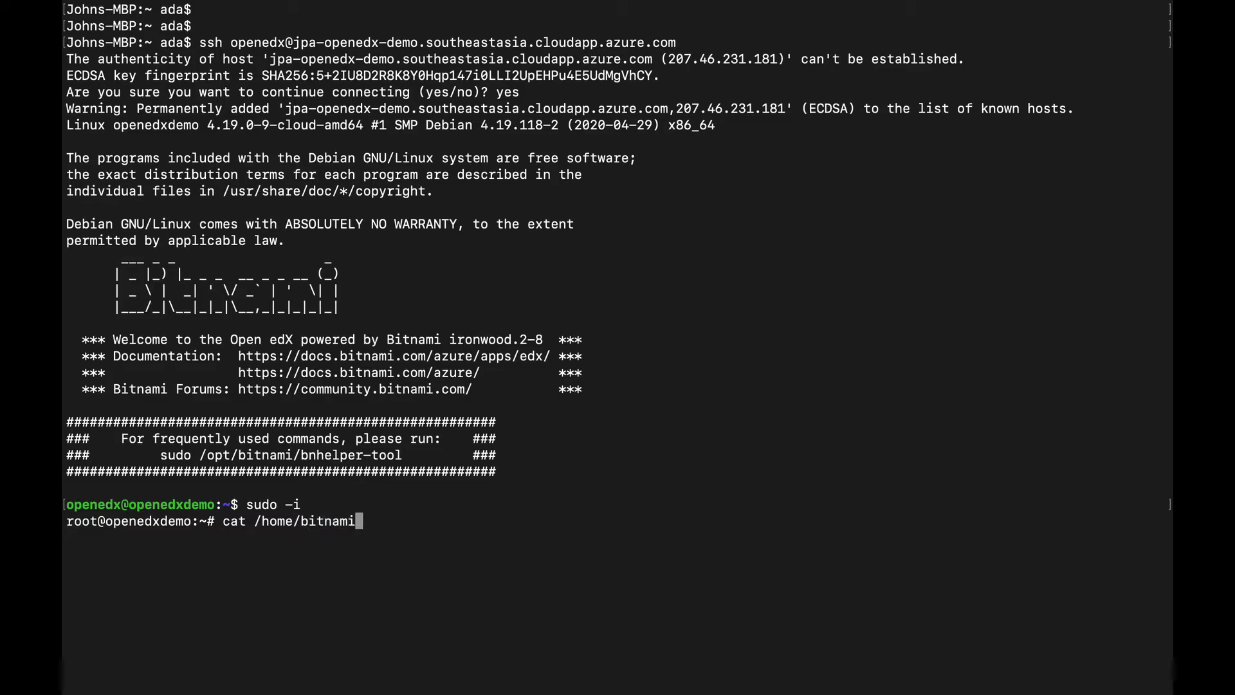
type("/bitnami/")
key("BackSpace")
key("Tab")
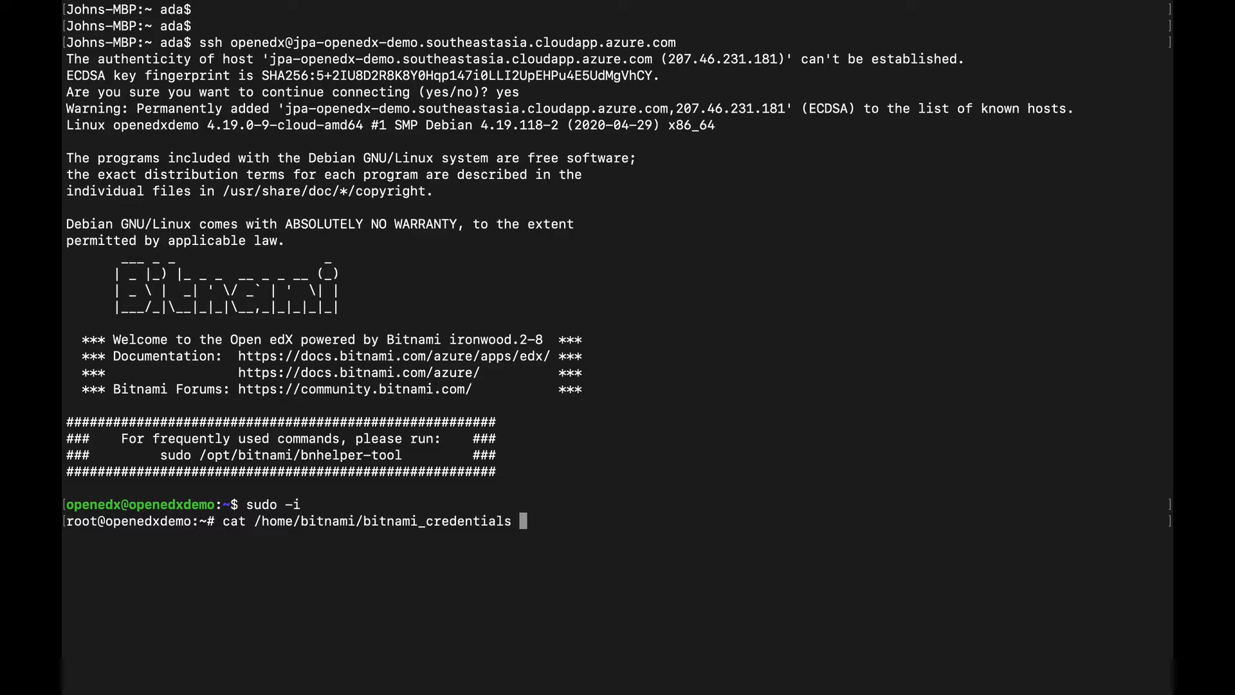
key("Return")
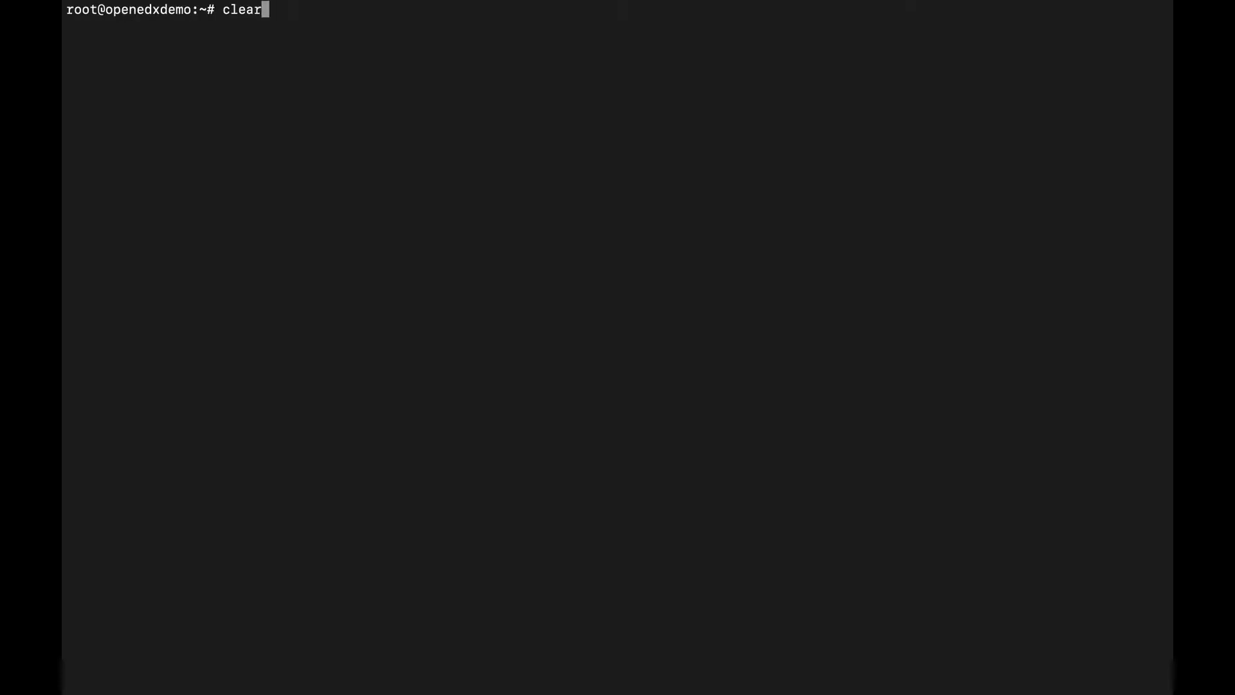
key("Up")
key("Return")
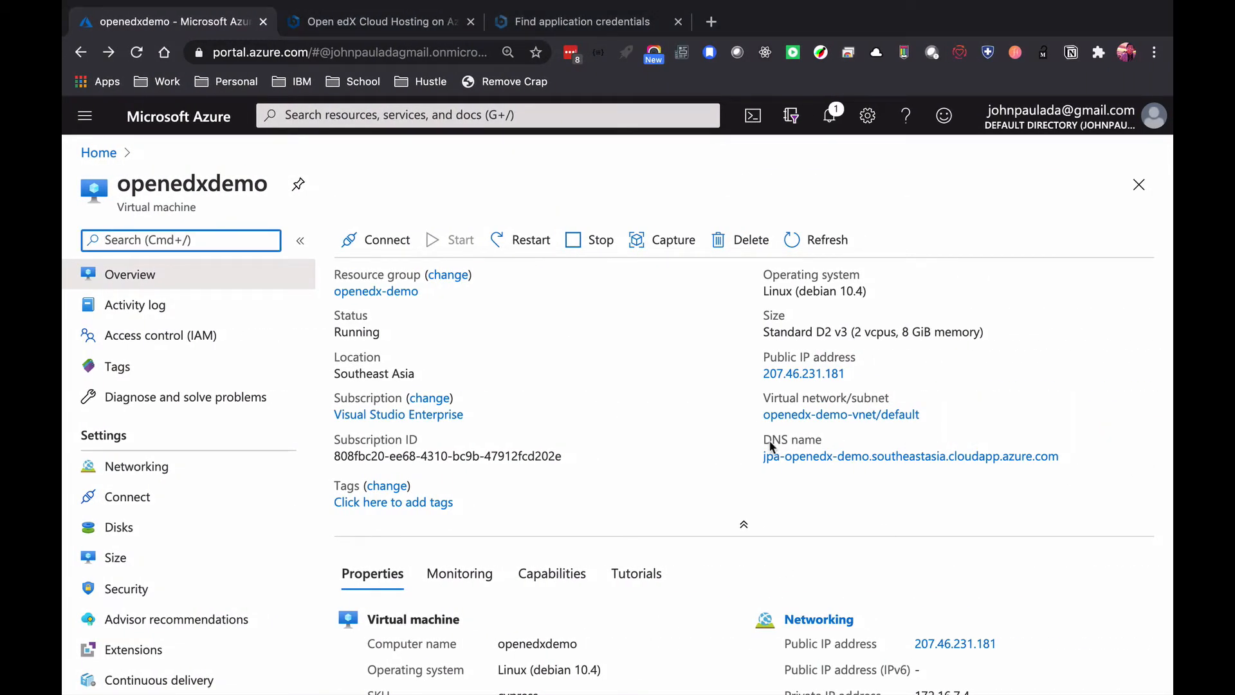
Step: Copy the virtual machine's DNS name and open it in a new browser tab
left_click(1083, 460)
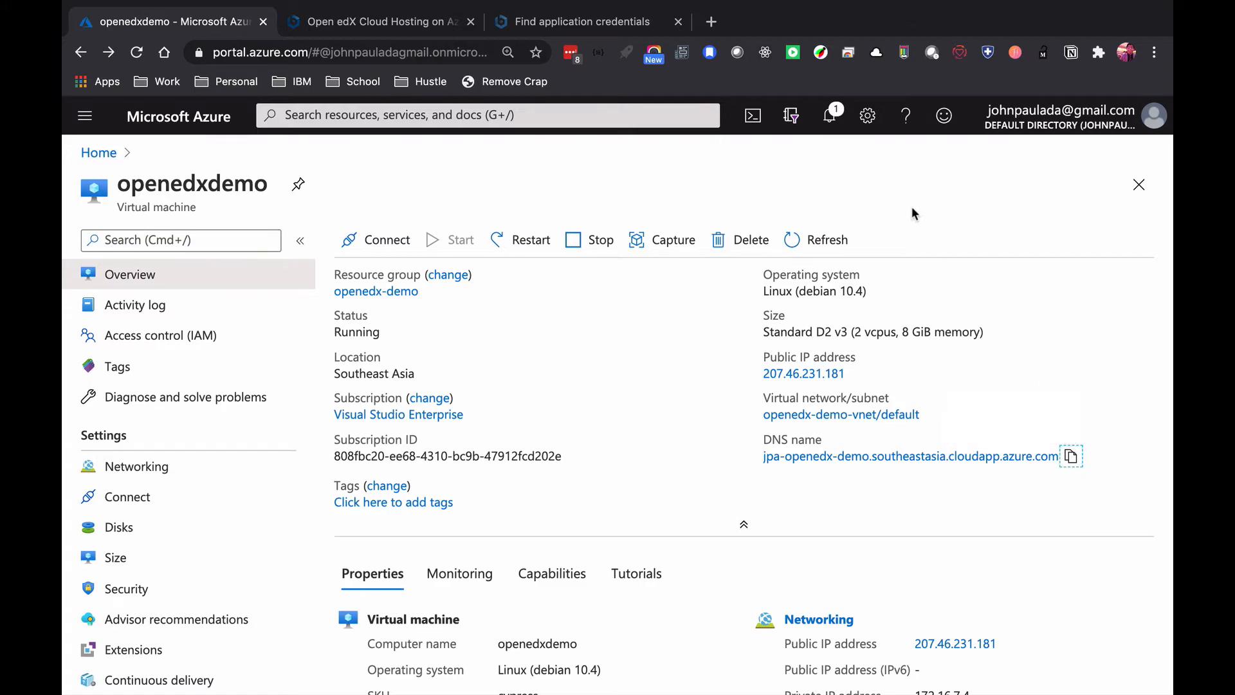
key("ctrl+t")
key("ctrl+v")
key("Return")
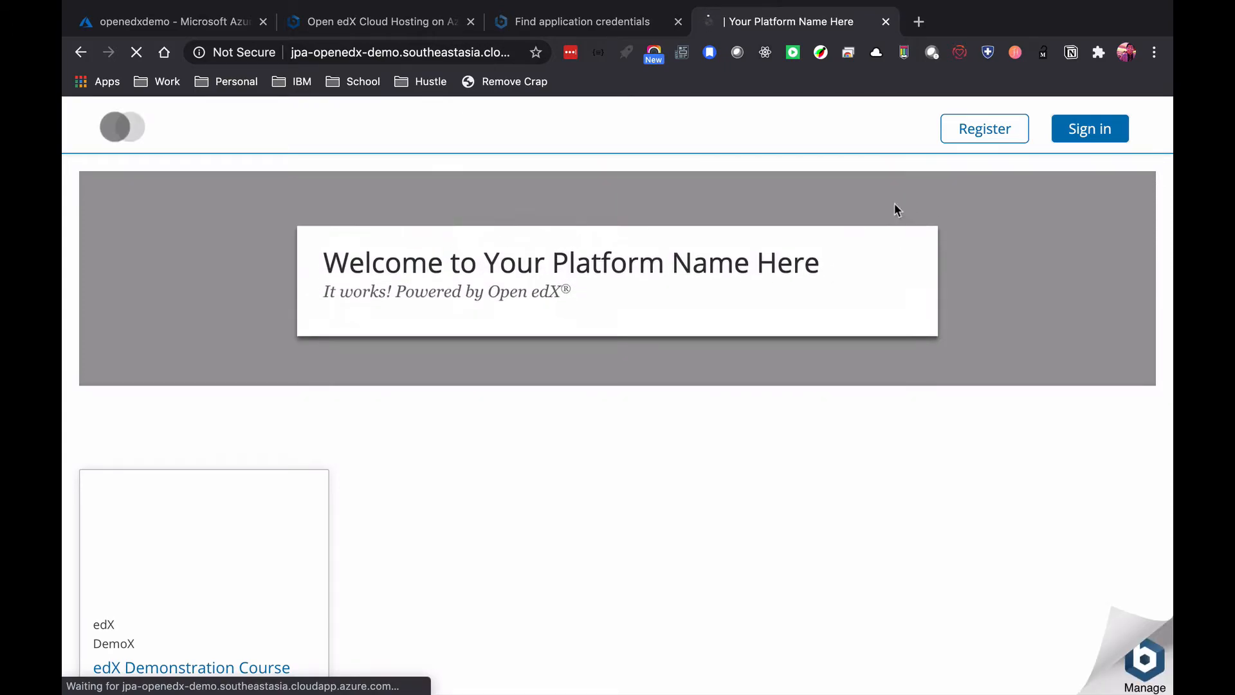
Step: Examine the Open edX welcome page and its course listing
scroll(597, 410, "down", 3)
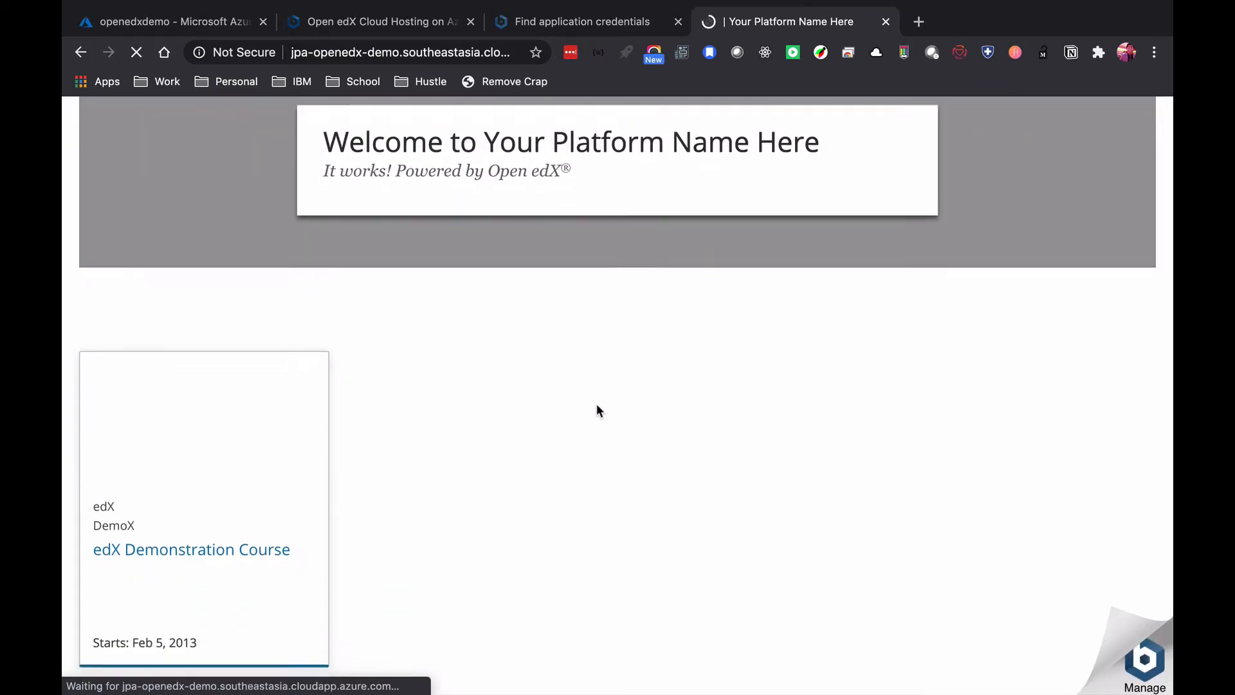
scroll(597, 410, "up", 3)
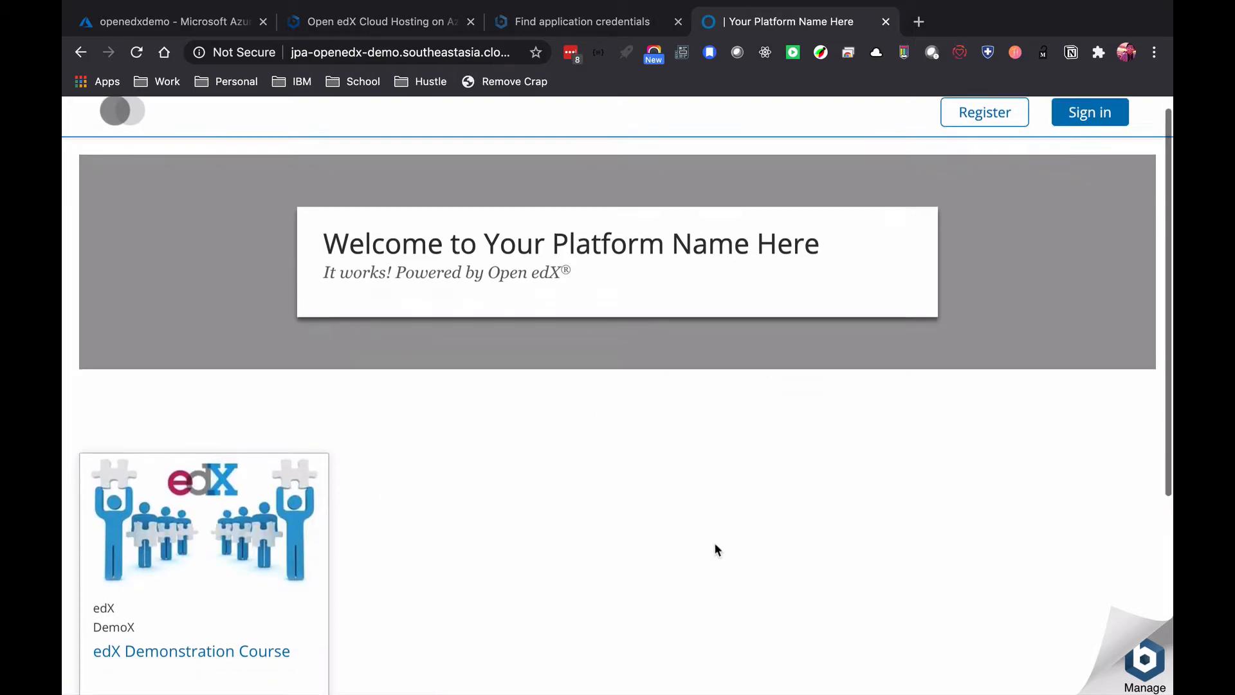
scroll(716, 544, "down", 5)
scroll(716, 544, "up", 5)
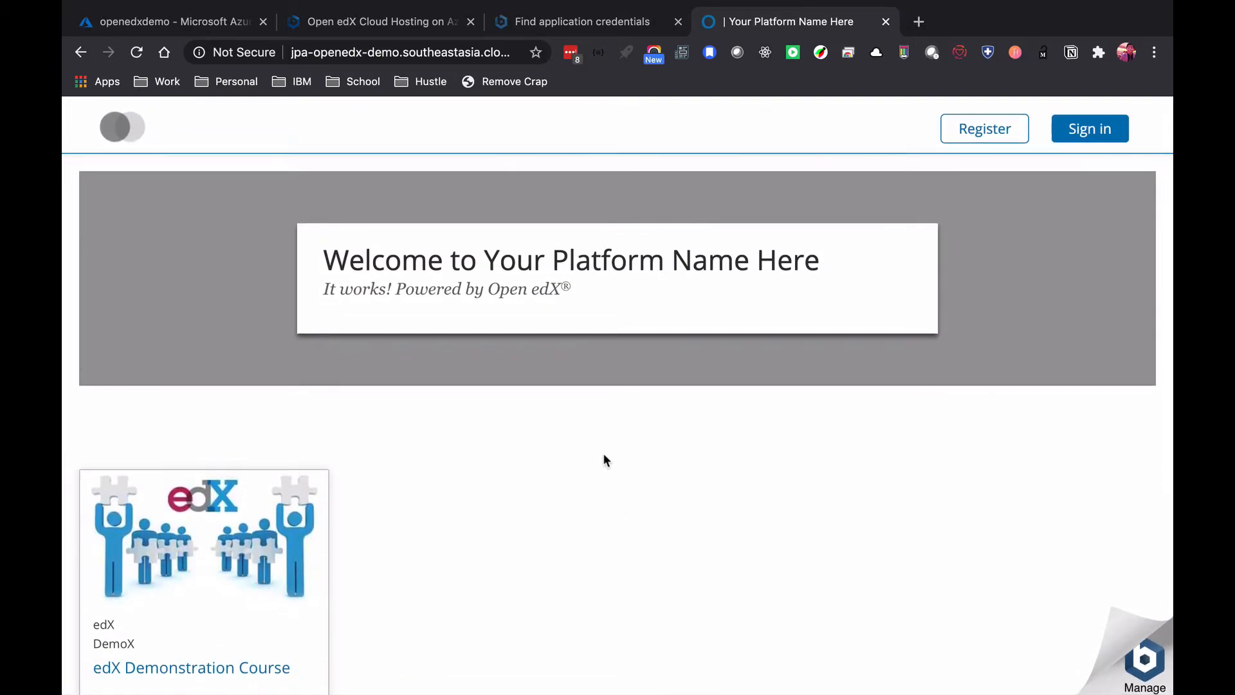
scroll(605, 459, "down", 1)
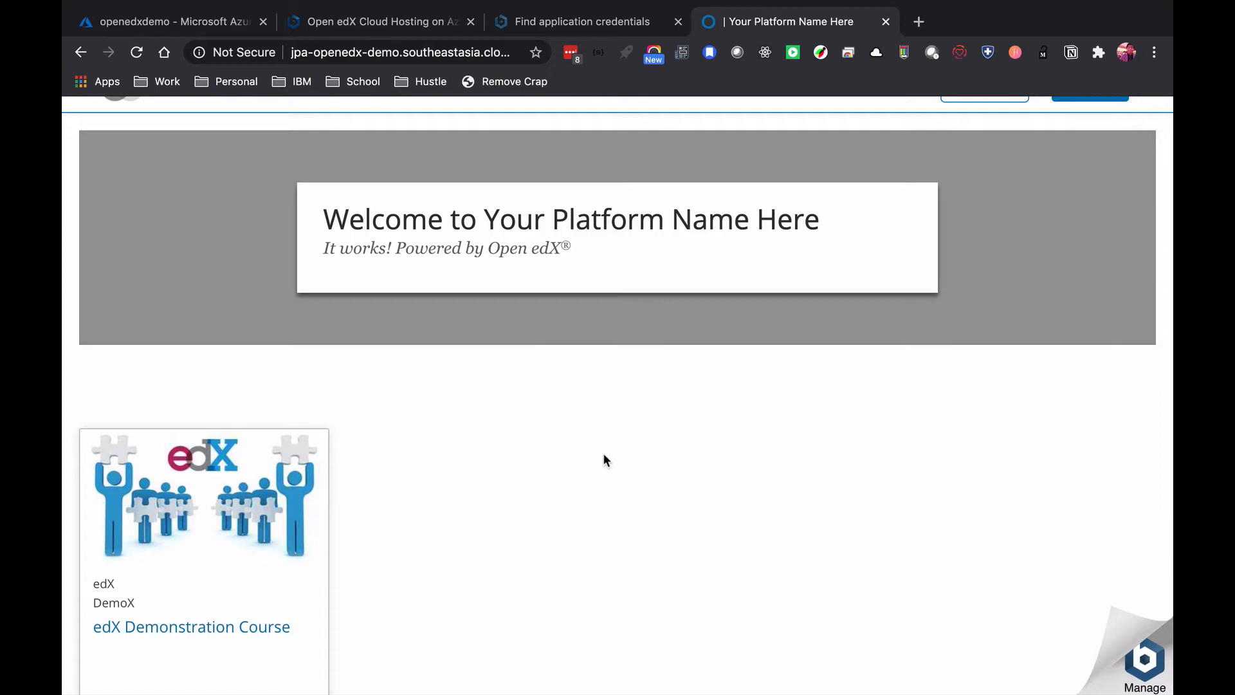
scroll(603, 458, "up", 1)
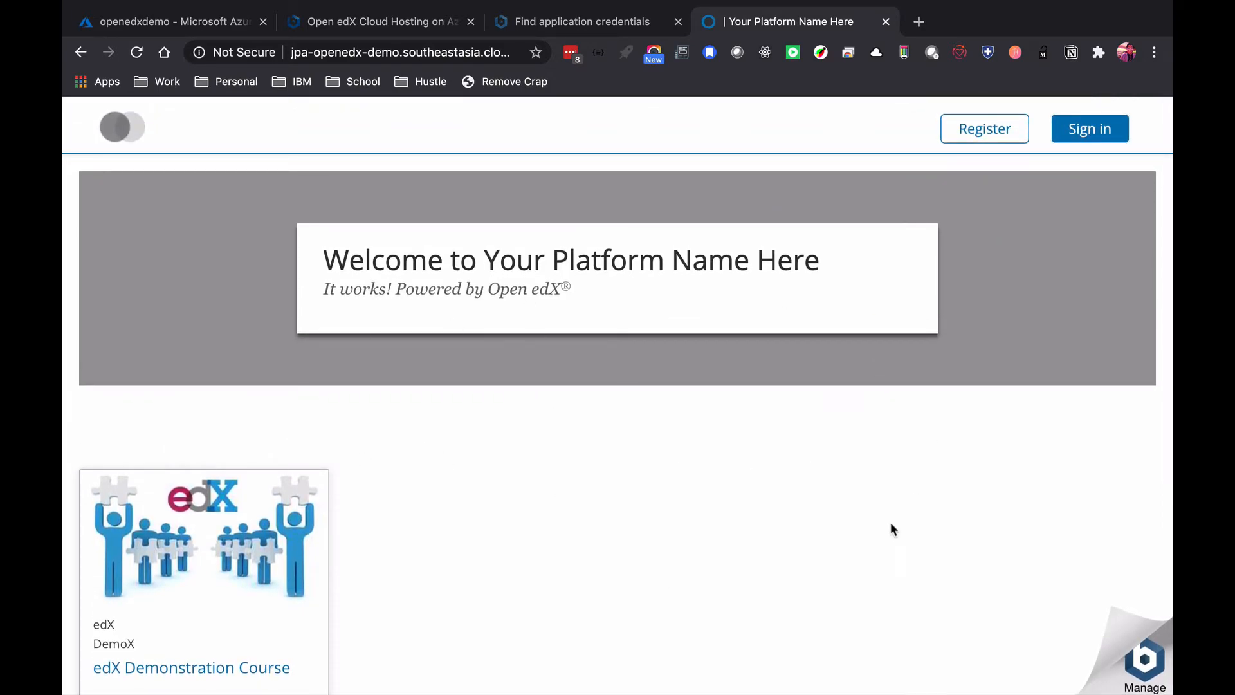
scroll(616, 585, "down", 1)
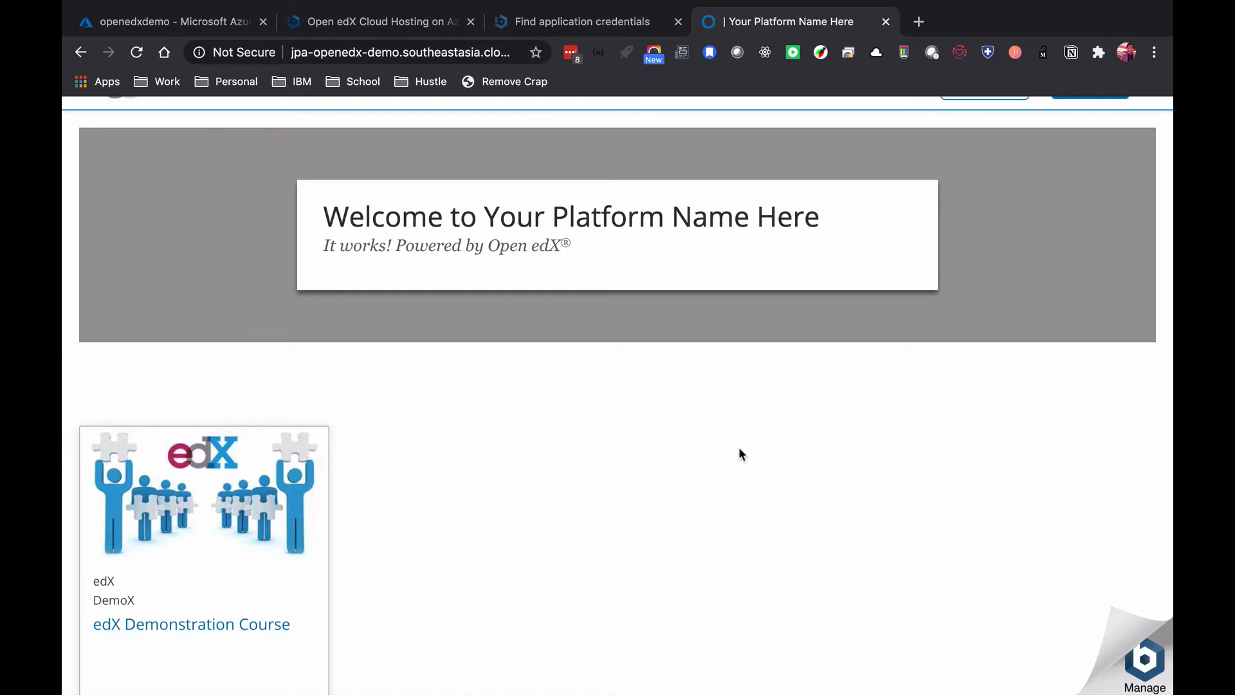
scroll(739, 446, "up", 1)
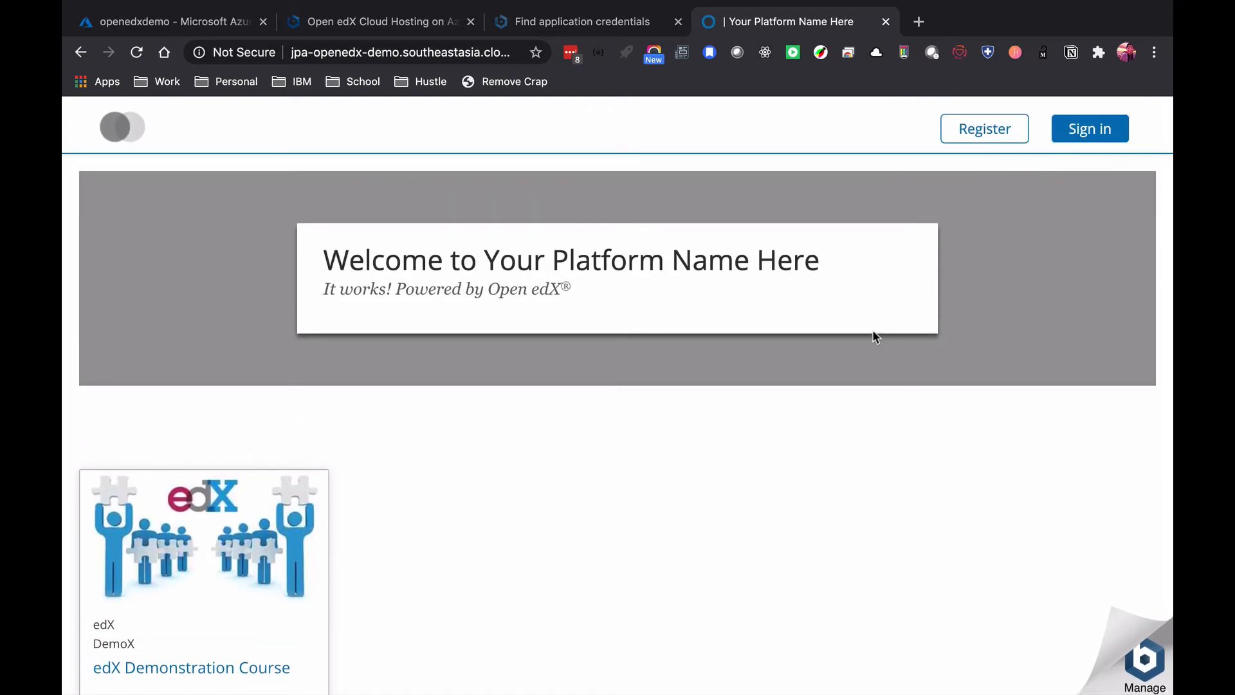
Step: Open the sign-in page and paste the default username from the credentials file into Email
left_click(1087, 132)
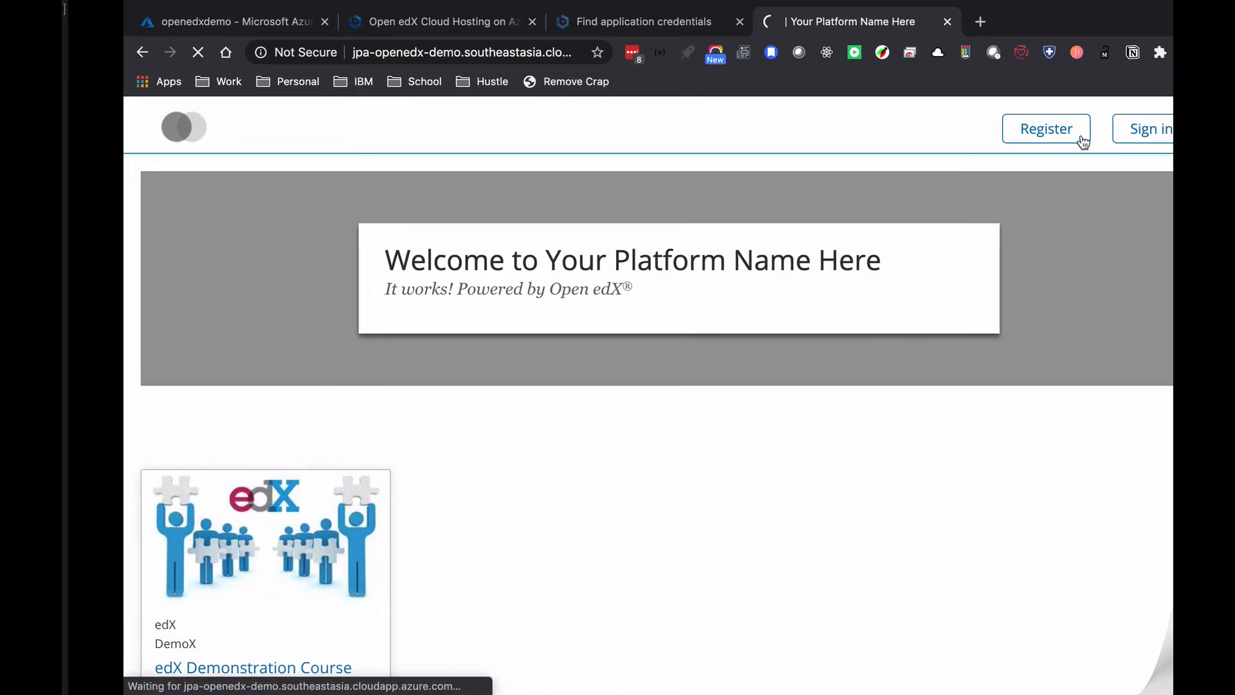
key("super+Tab")
left_click_drag(363, 76, 488, 77)
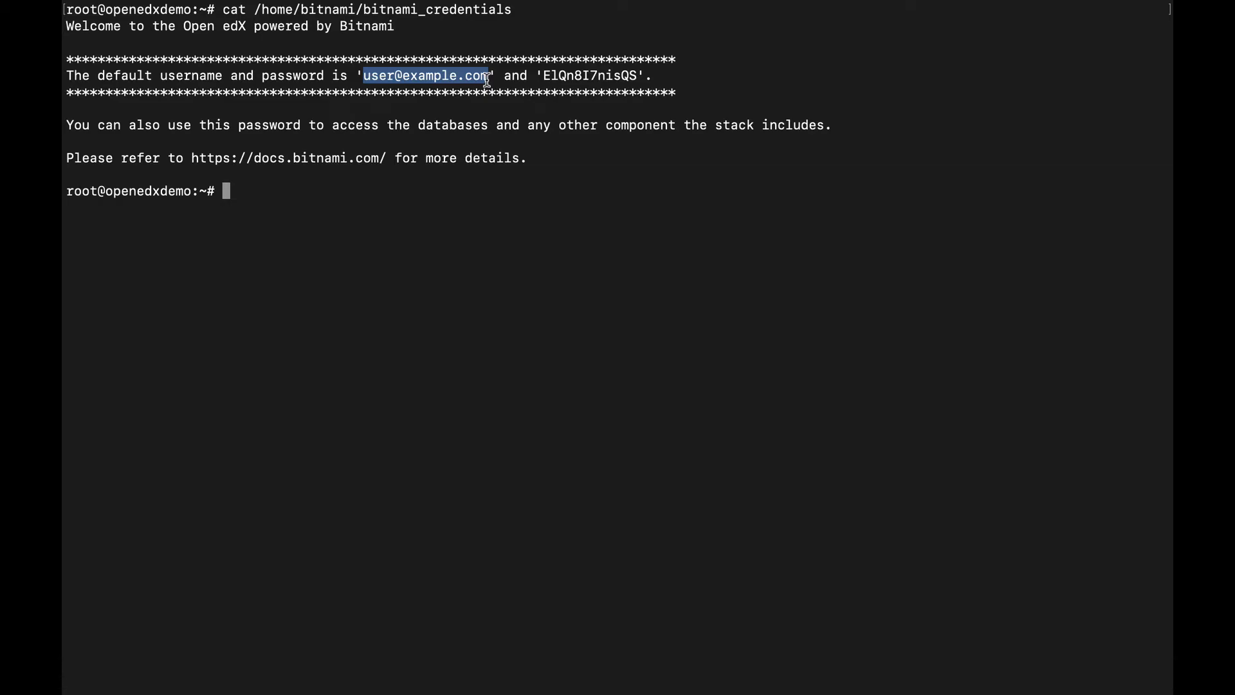
key("super+Tab")
left_click(586, 307)
key("super+v")
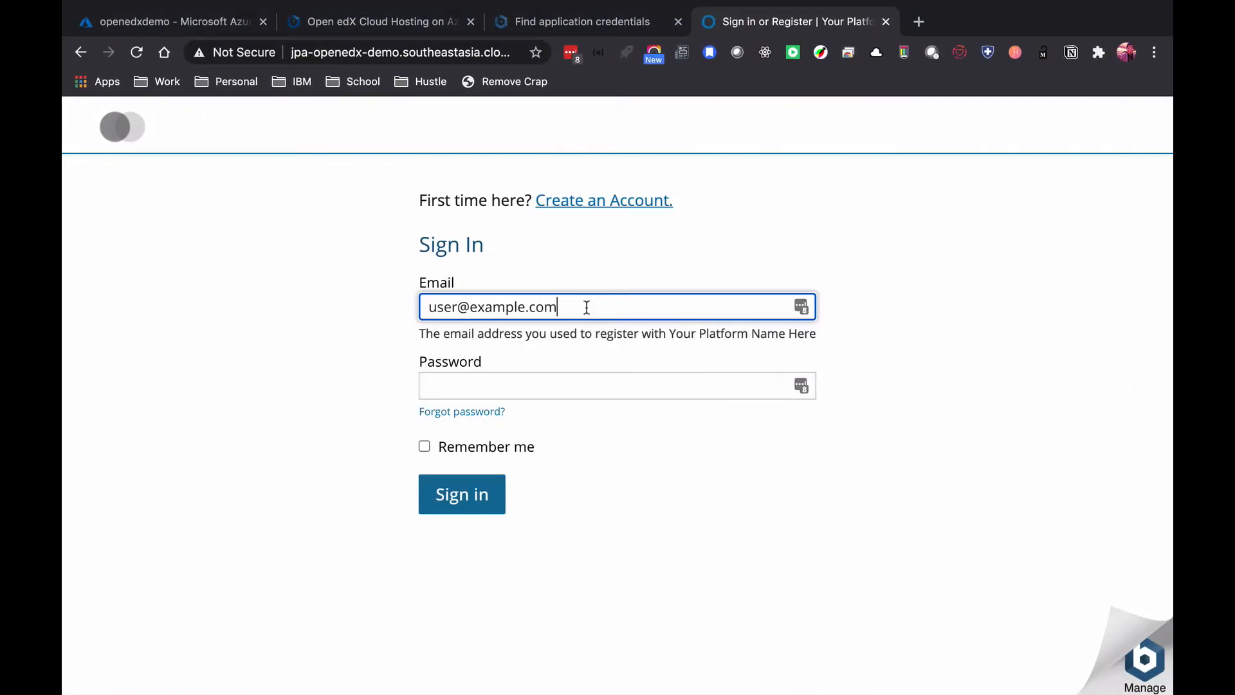
Step: Paste the default password into Password, sign in, and decline the browser and LastPass save prompts
left_click(574, 377)
key("super+Tab")
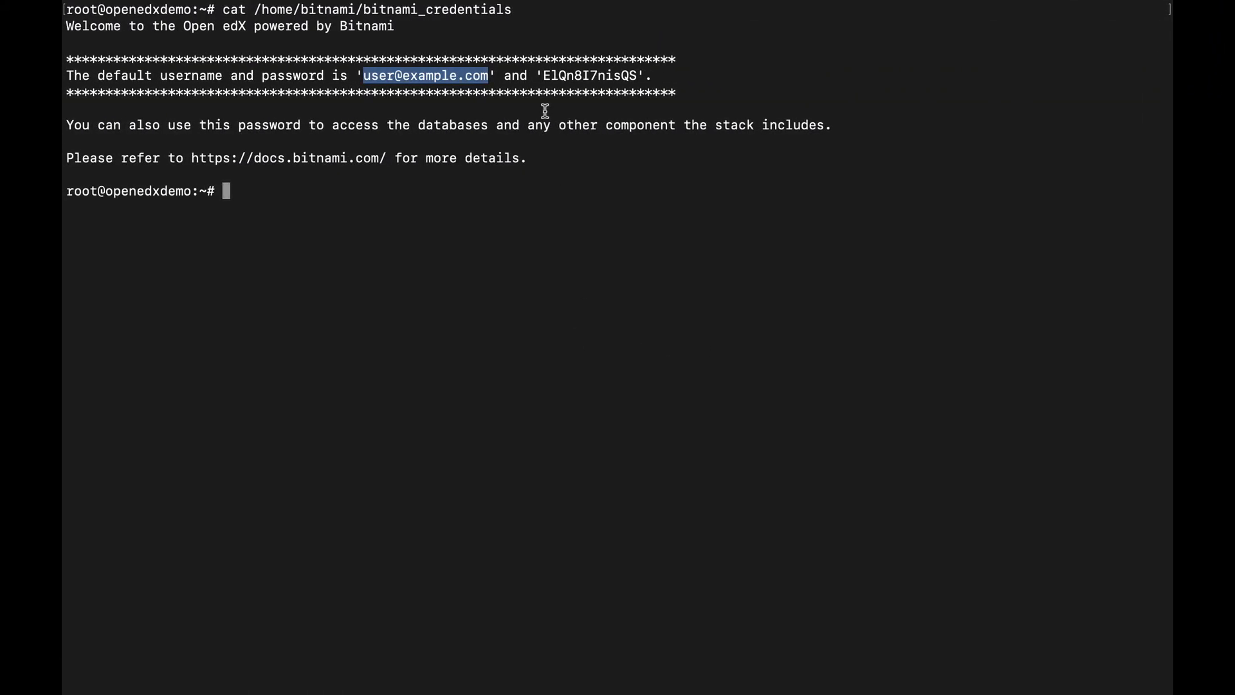
left_click_drag(544, 76, 637, 78)
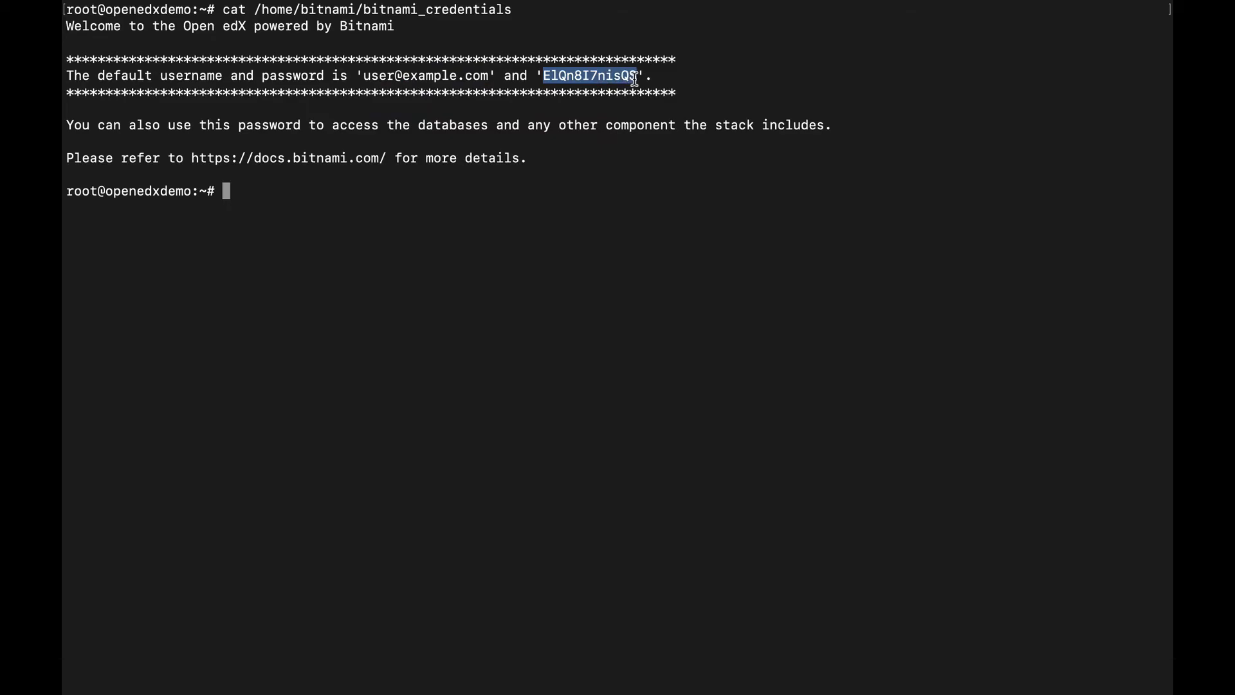
key("super+Tab")
left_click(667, 381)
key("super+v")
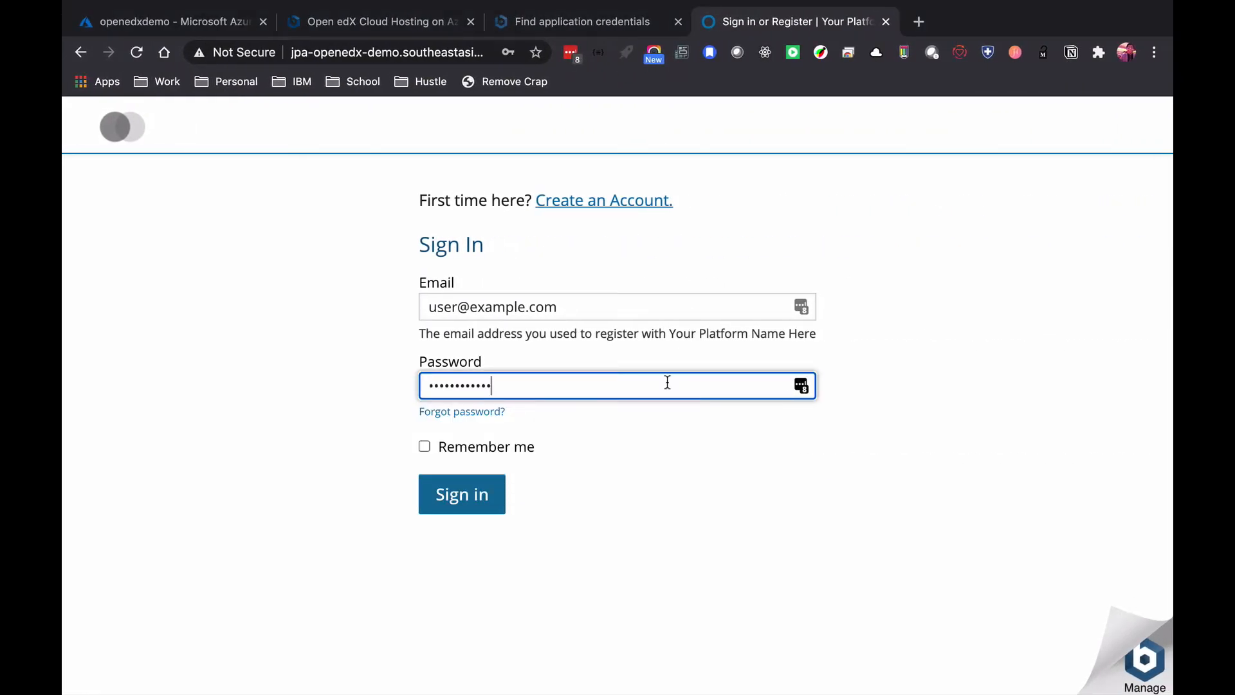
left_click(474, 508)
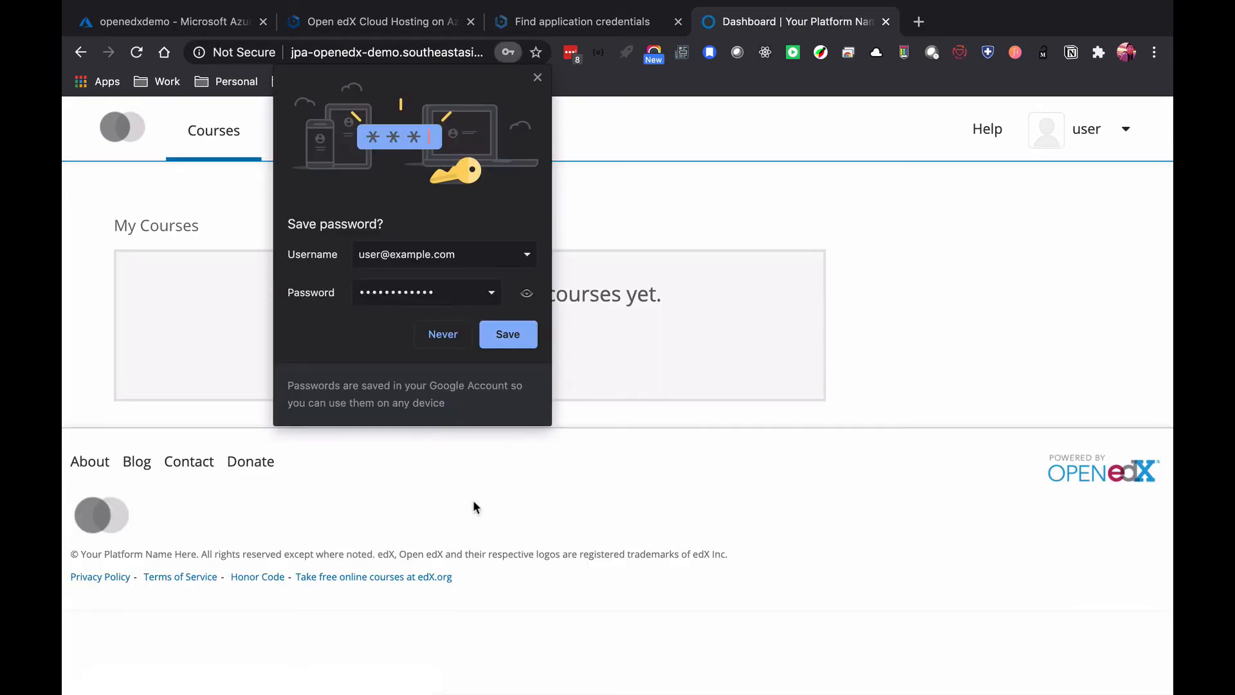
left_click(432, 342)
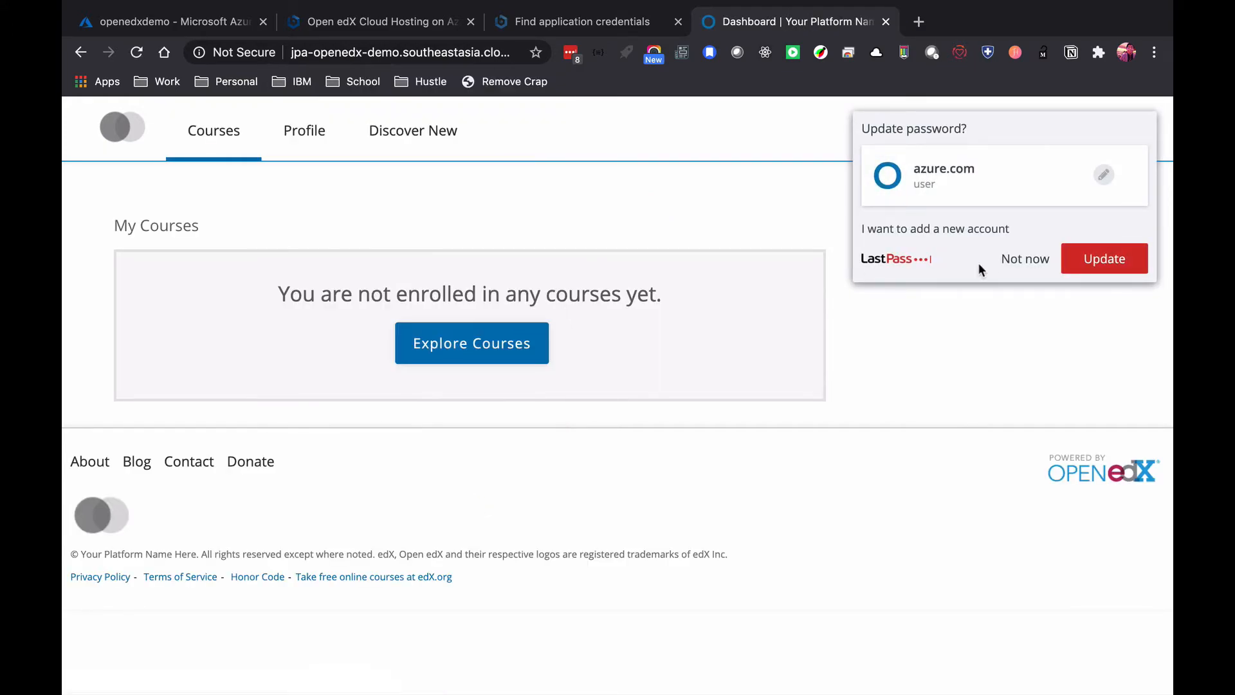
left_click(1037, 260)
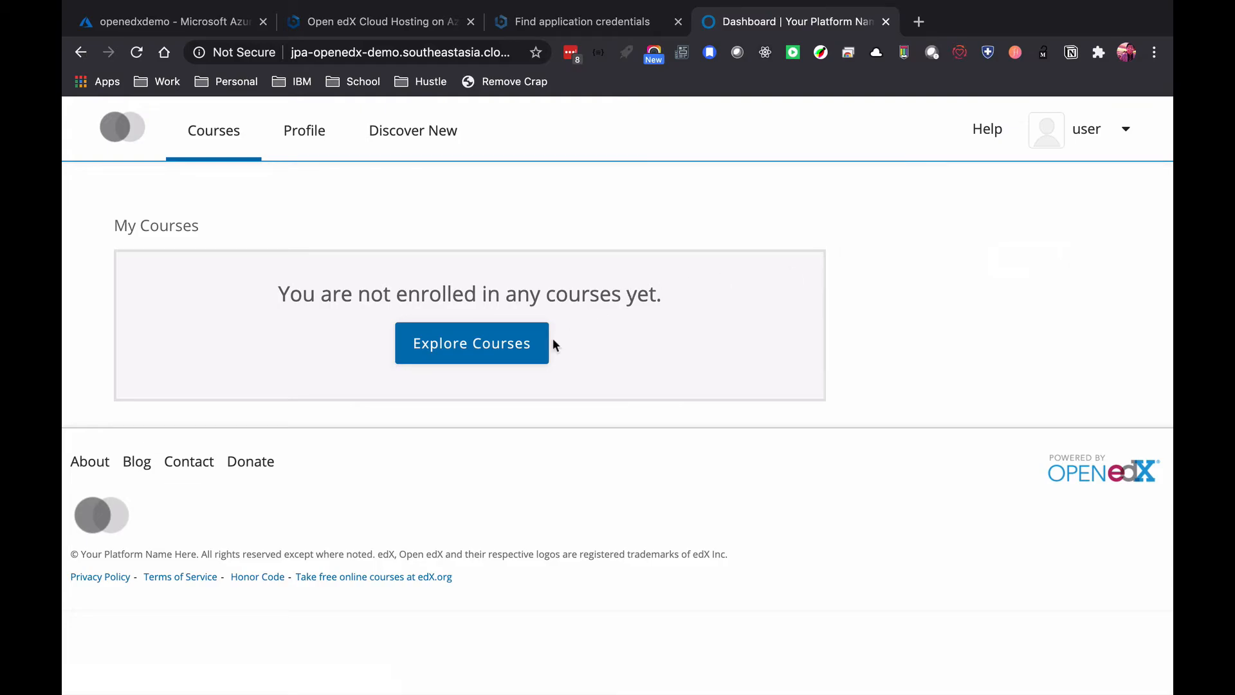
Step: Explore courses and open the edX Demonstration Course's about page to review it
left_click(513, 359)
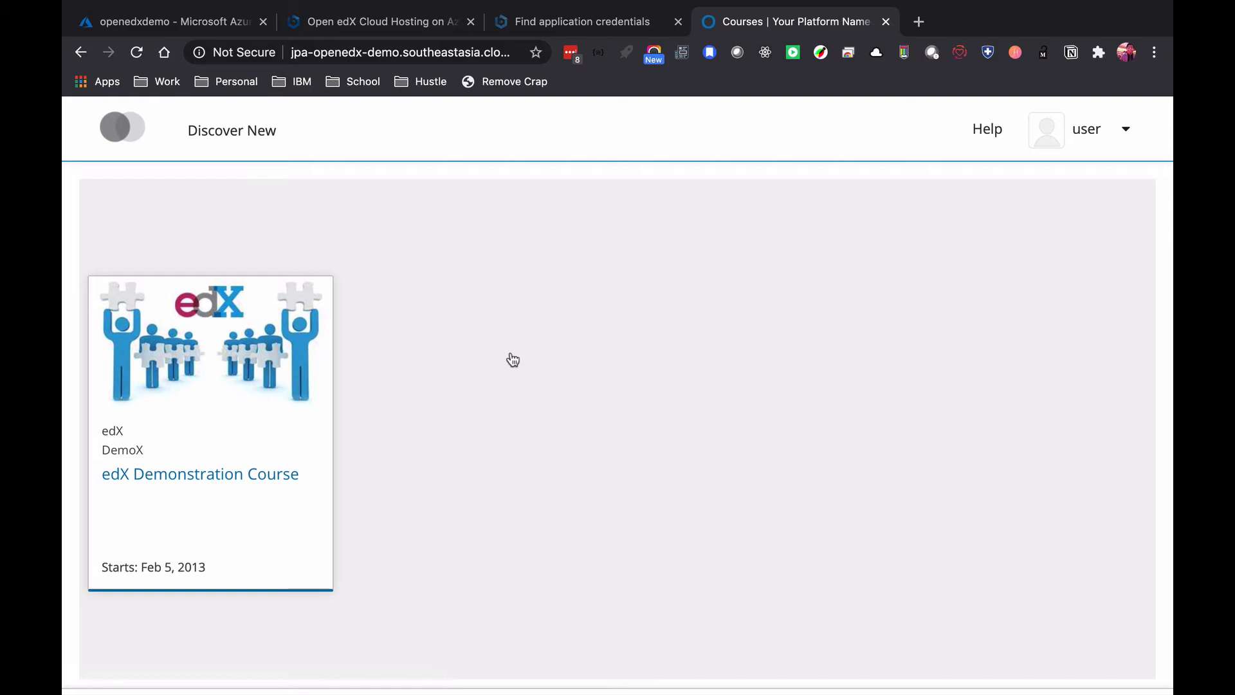
left_click(210, 389)
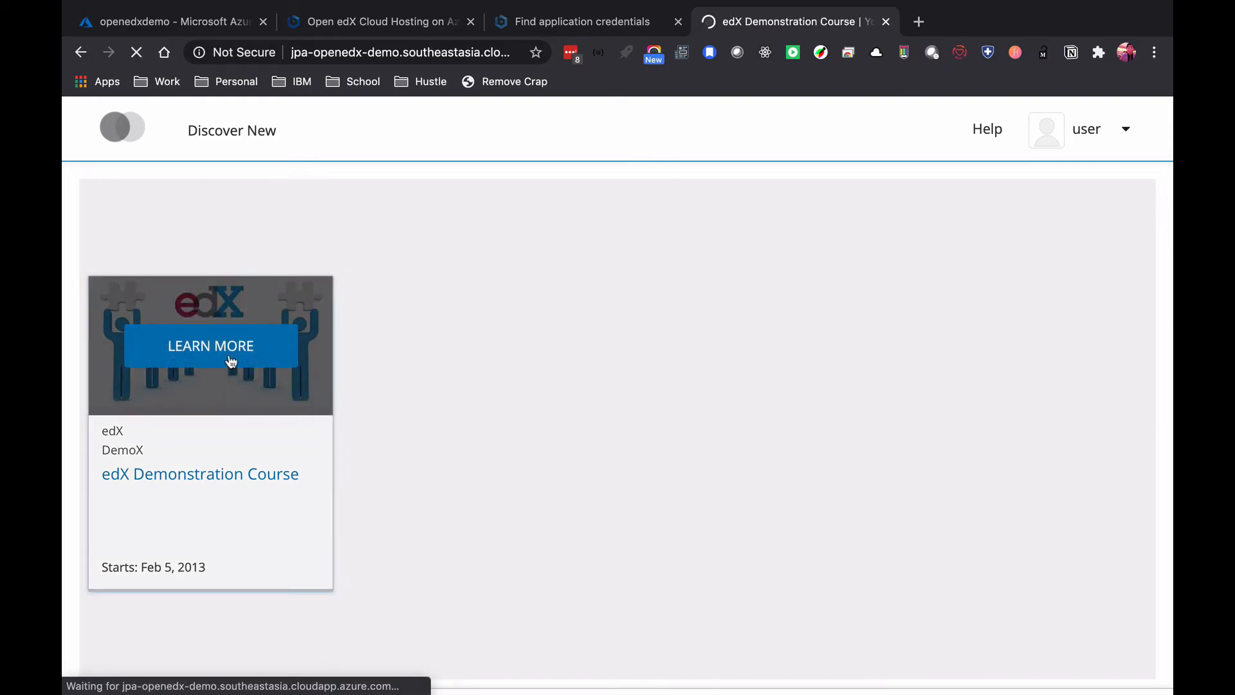
scroll(463, 383, "down", 5)
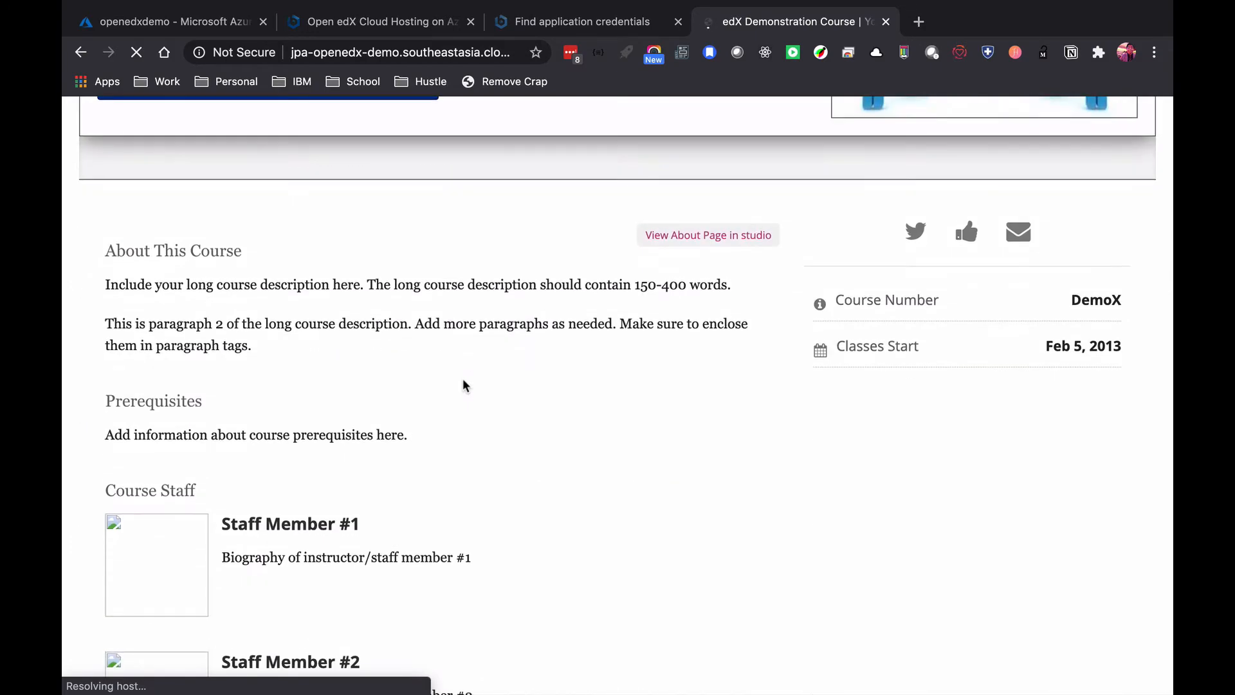
left_click_drag(105, 249, 324, 390)
left_click(324, 389)
scroll(322, 386, "down", 3)
scroll(1086, 180, "up", 2)
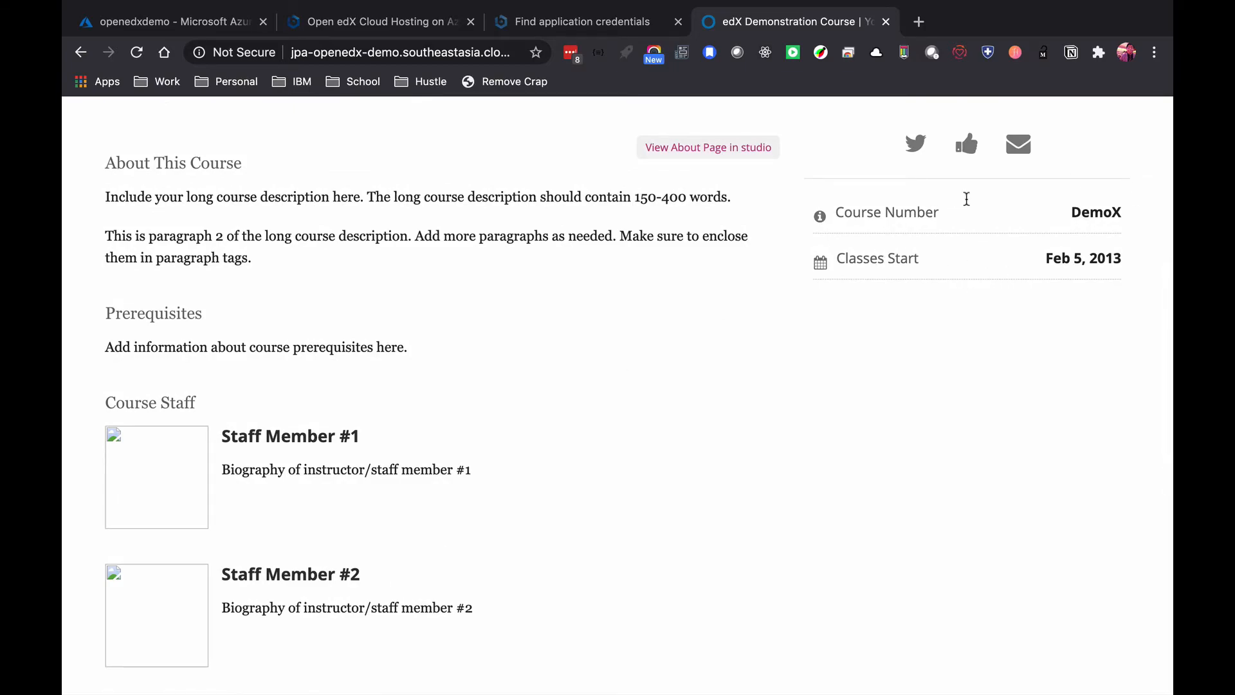
Step: Read the rest of the demo course's about page and go to the learner dashboard
scroll(851, 360, "down", 3)
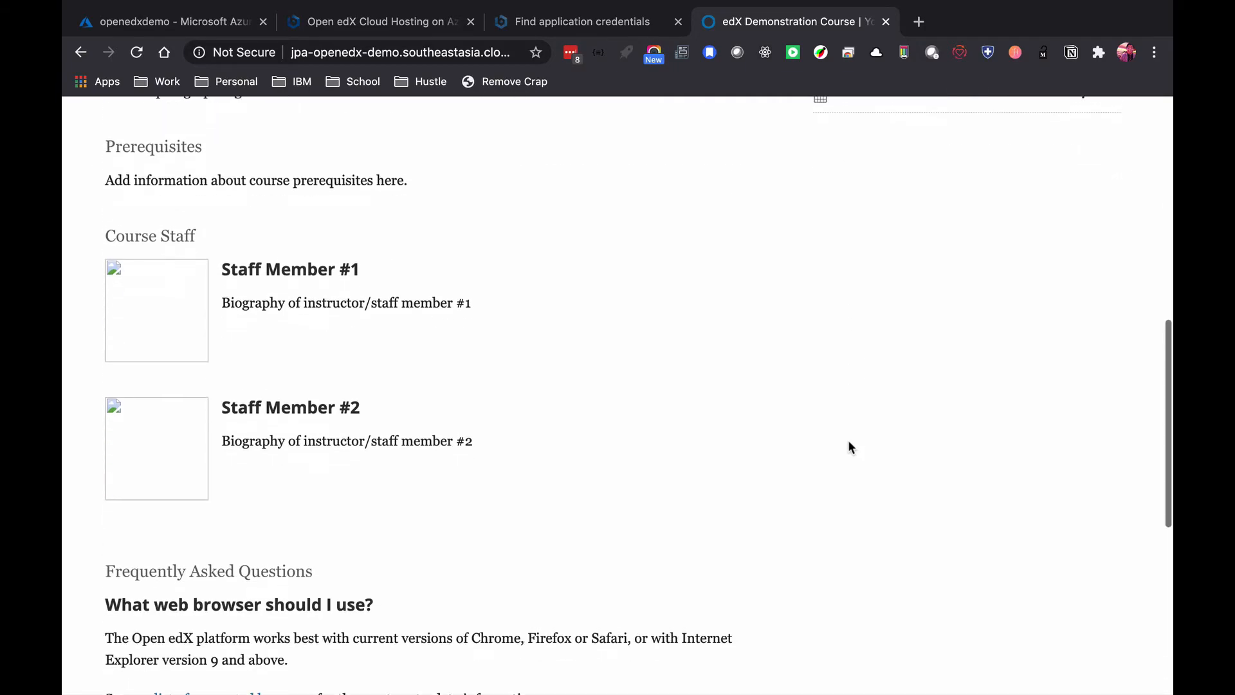
scroll(851, 447, "down", 6)
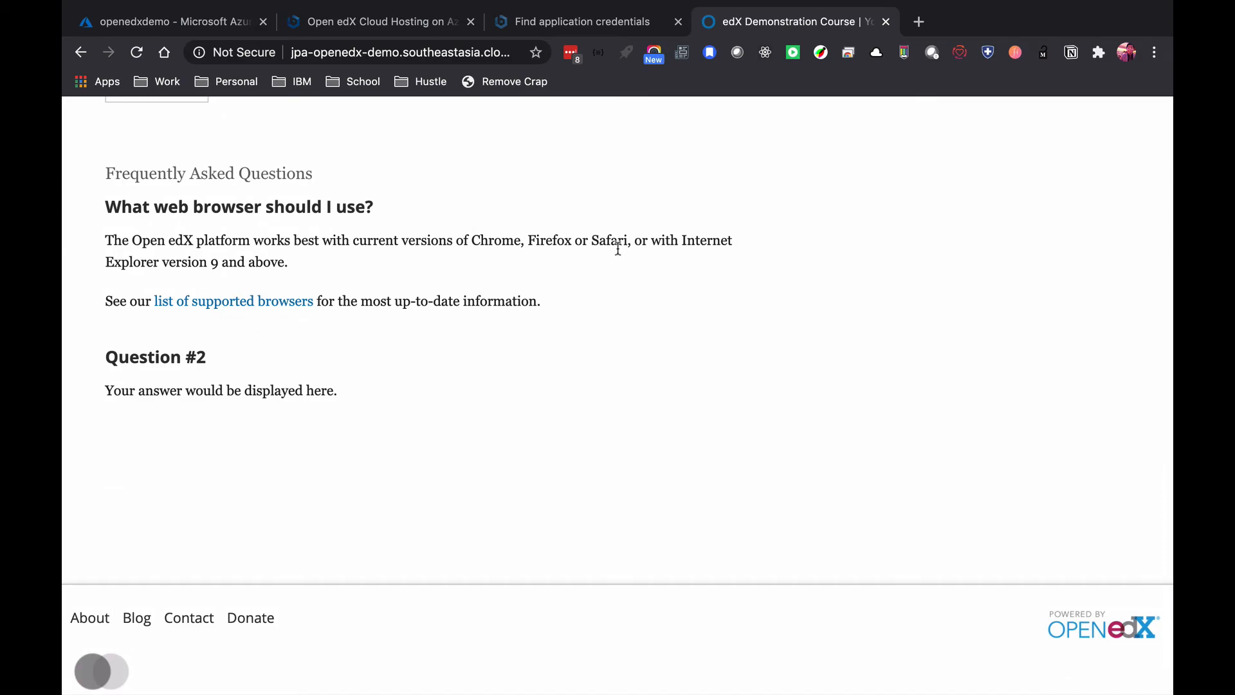
scroll(608, 244, "up", 10)
left_click(332, 465)
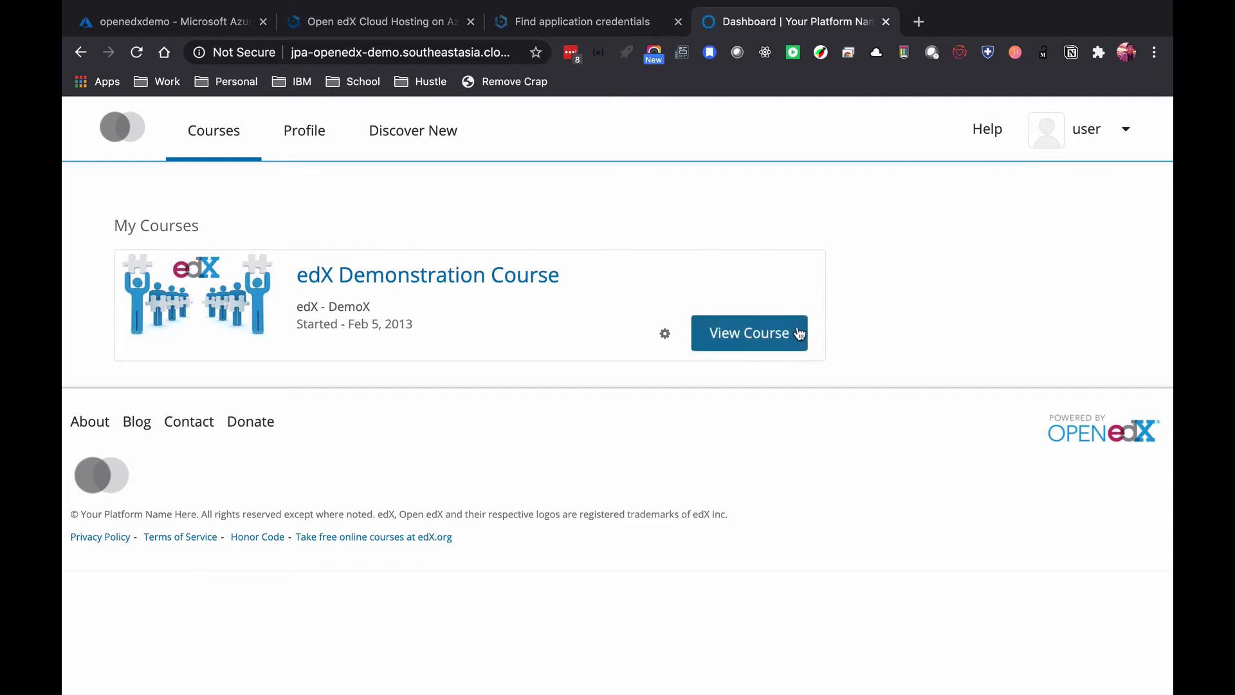
Step: Open the edX Demonstration Course from My Courses on the dashboard
left_click_drag(111, 216, 225, 219)
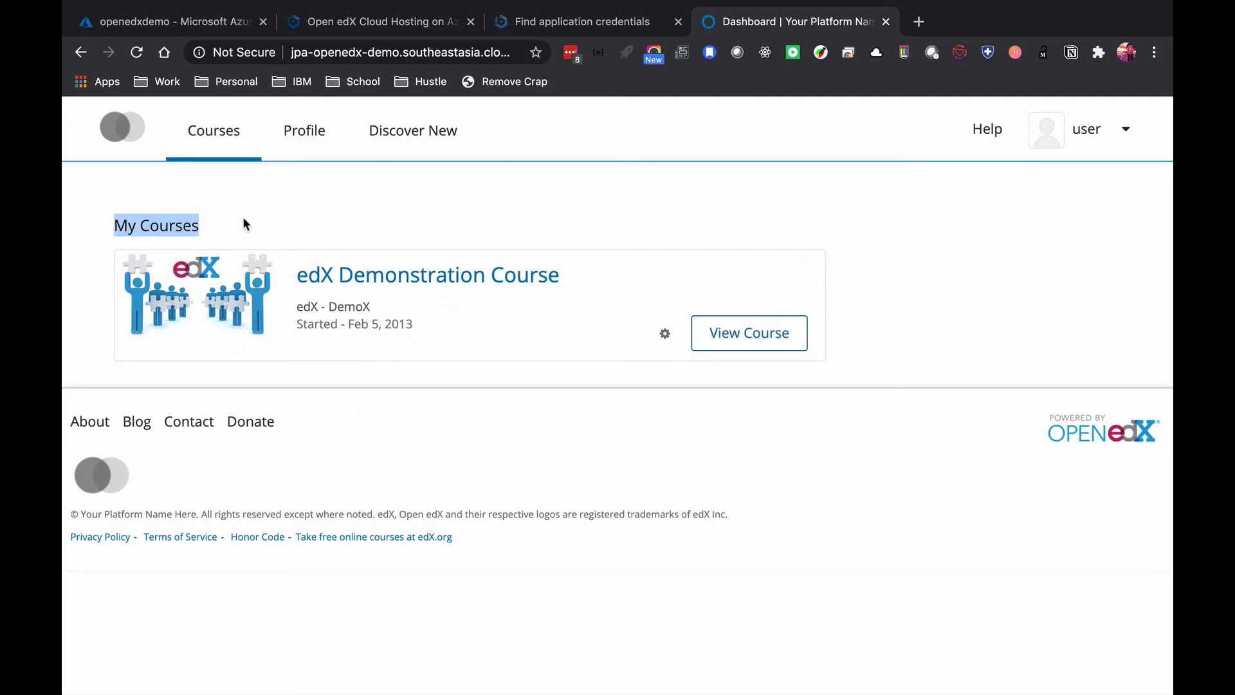
left_click(243, 220)
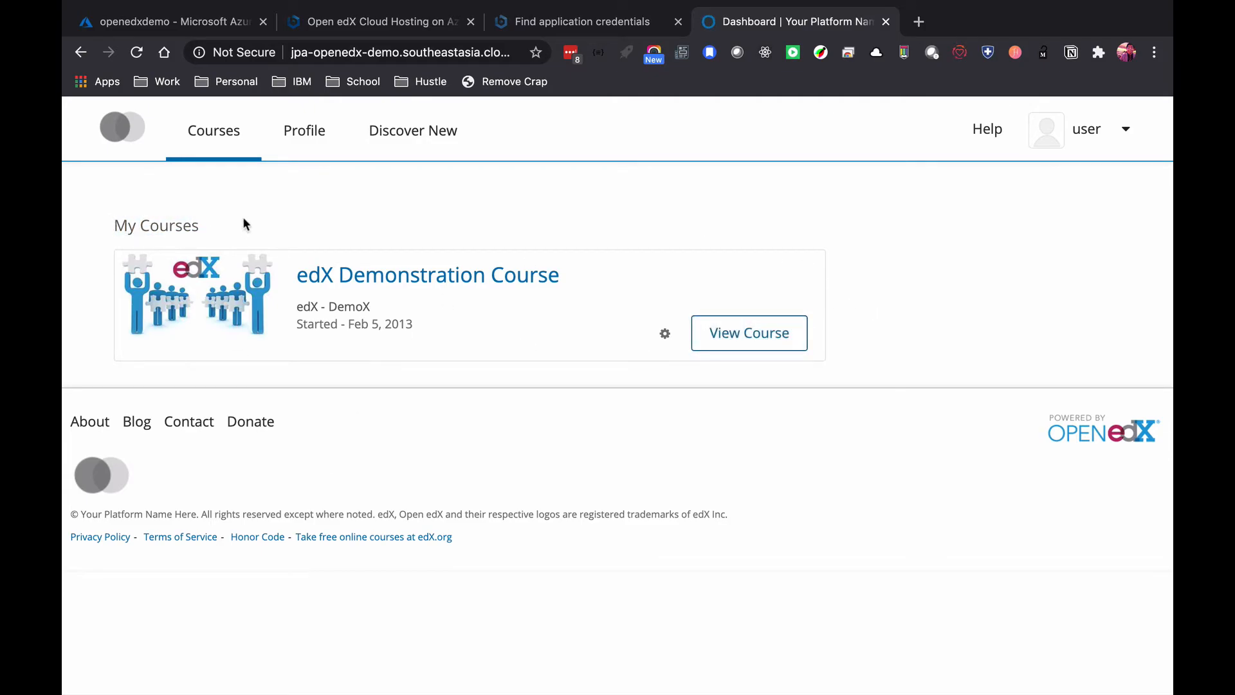
left_click(787, 337)
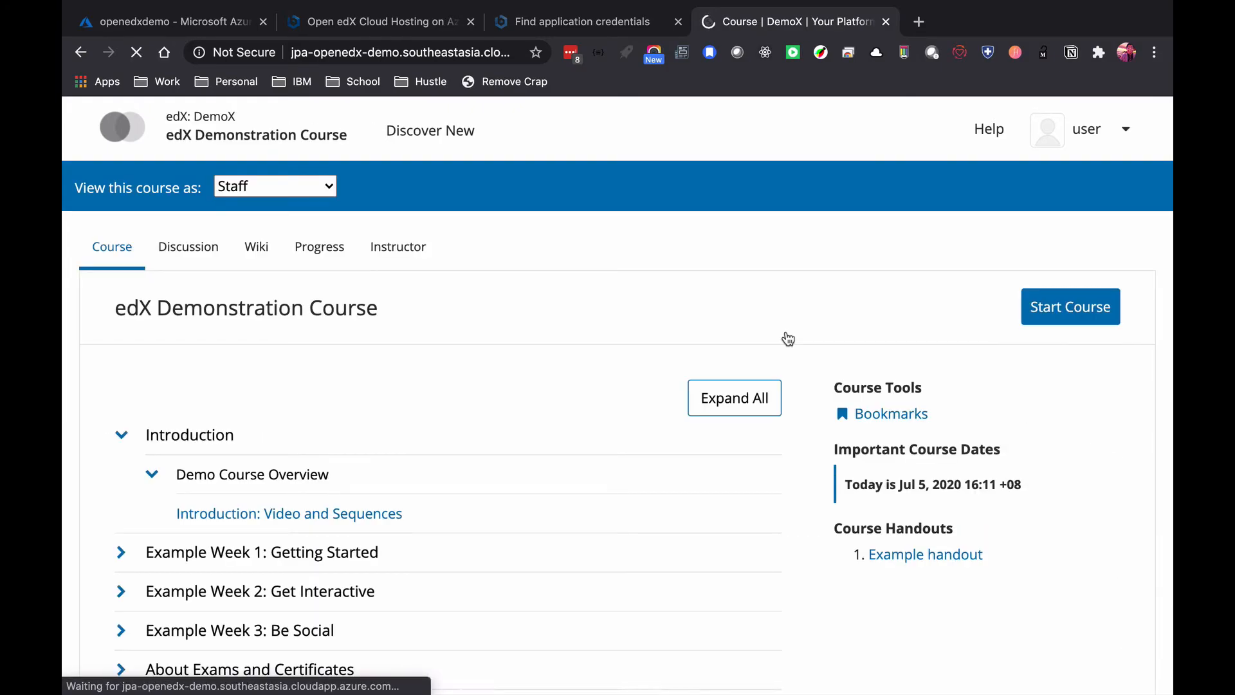
Step: Expand Example Week 1 and Lesson 1 - Getting Started, then open the Interactive Questions unit
scroll(251, 412, "down", 3)
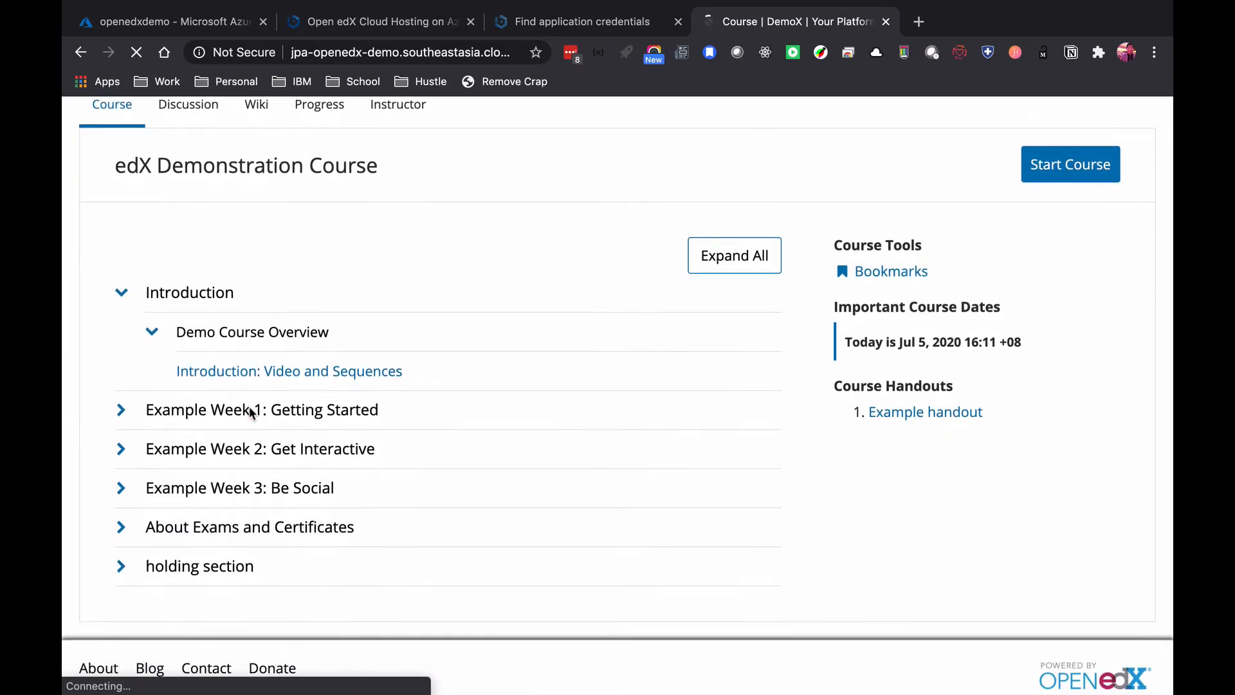
left_click(124, 410)
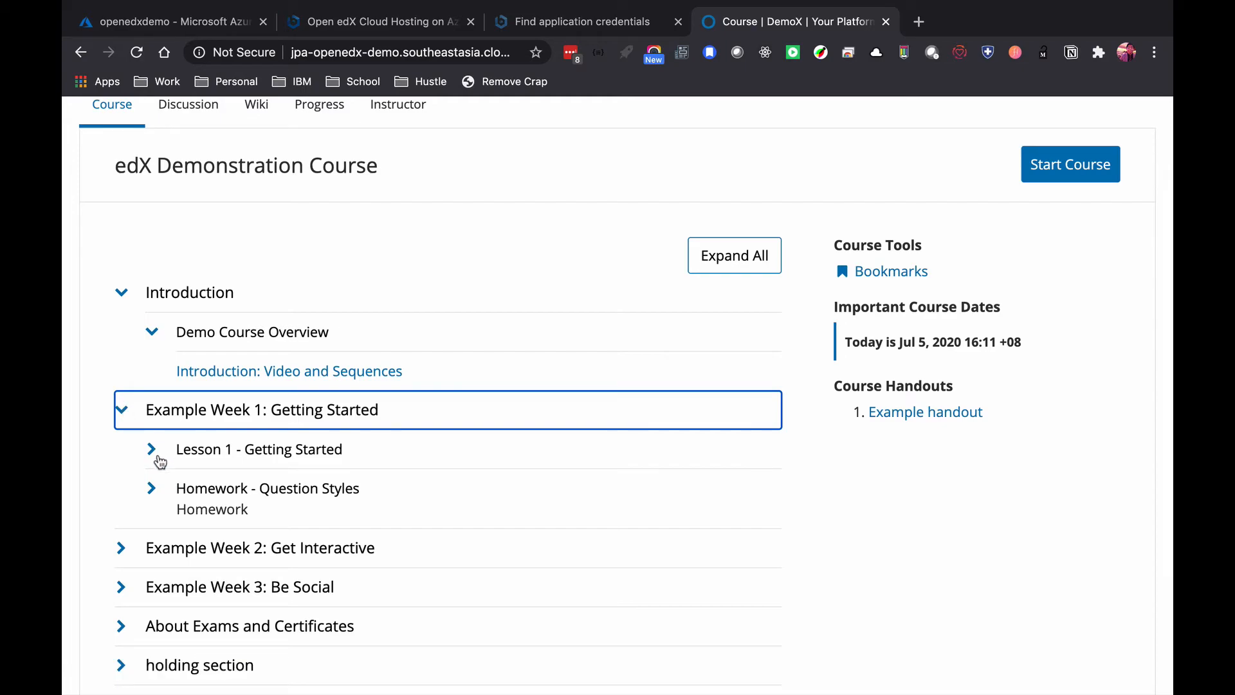
left_click(157, 458)
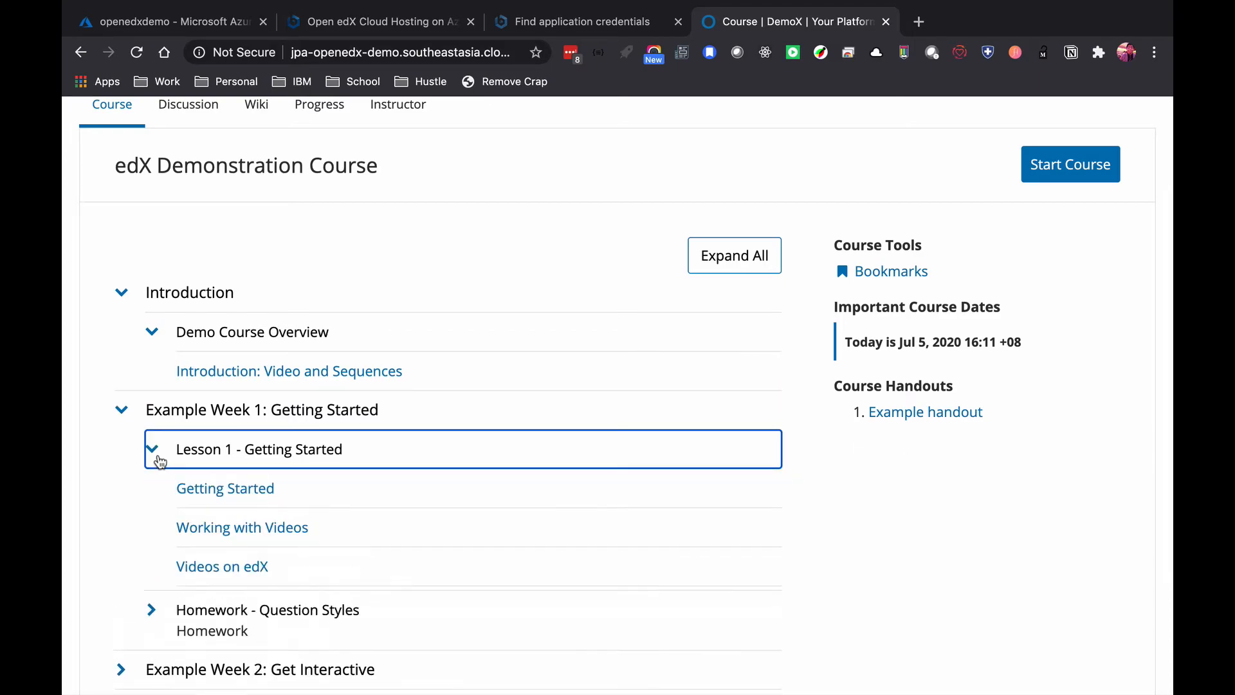
scroll(344, 460, "down", 3)
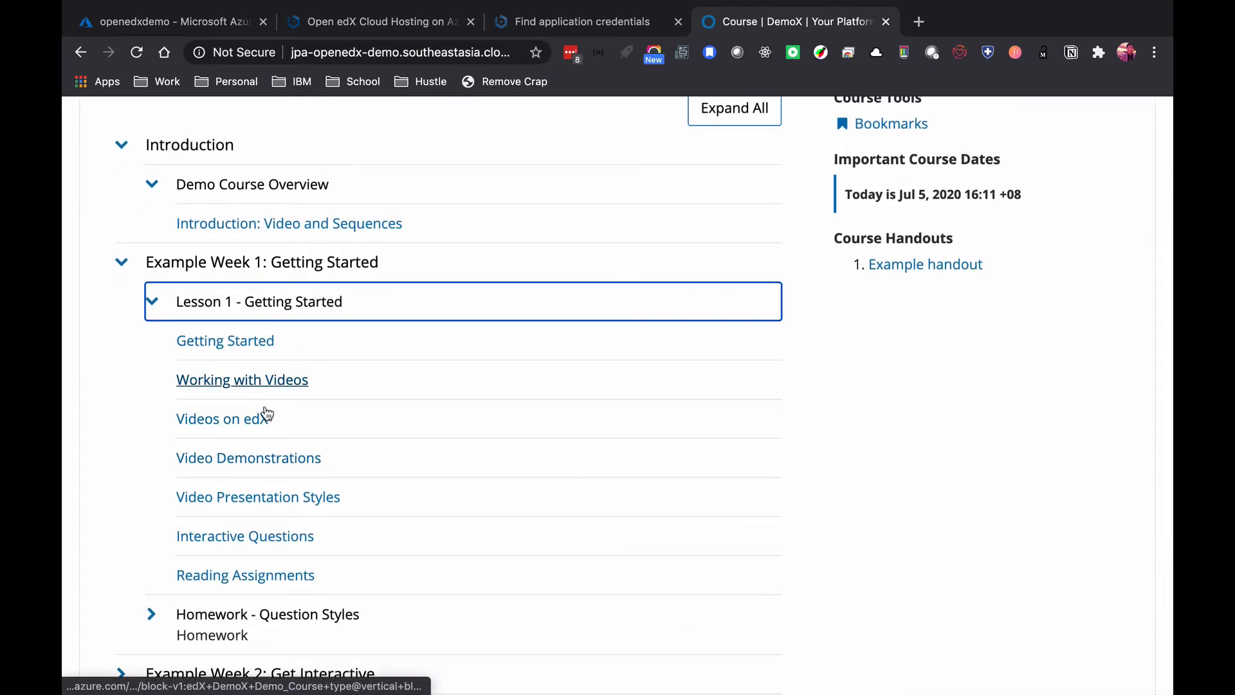
scroll(255, 503, "down", 2)
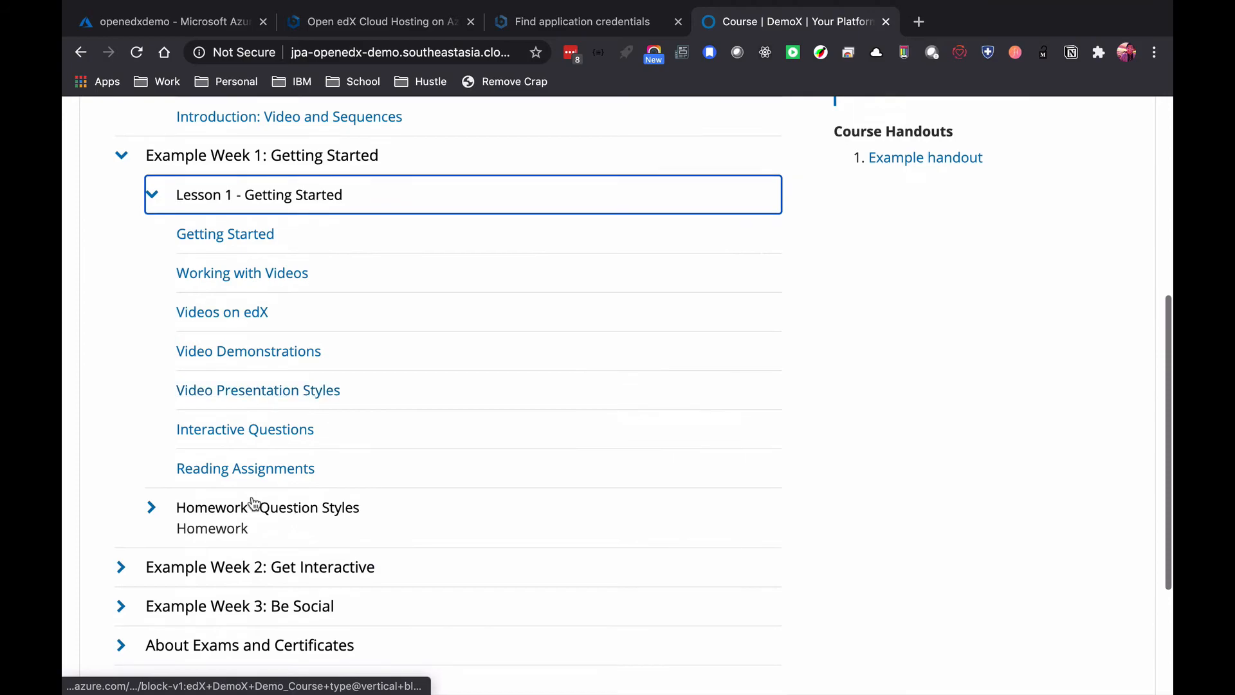
left_click(257, 437)
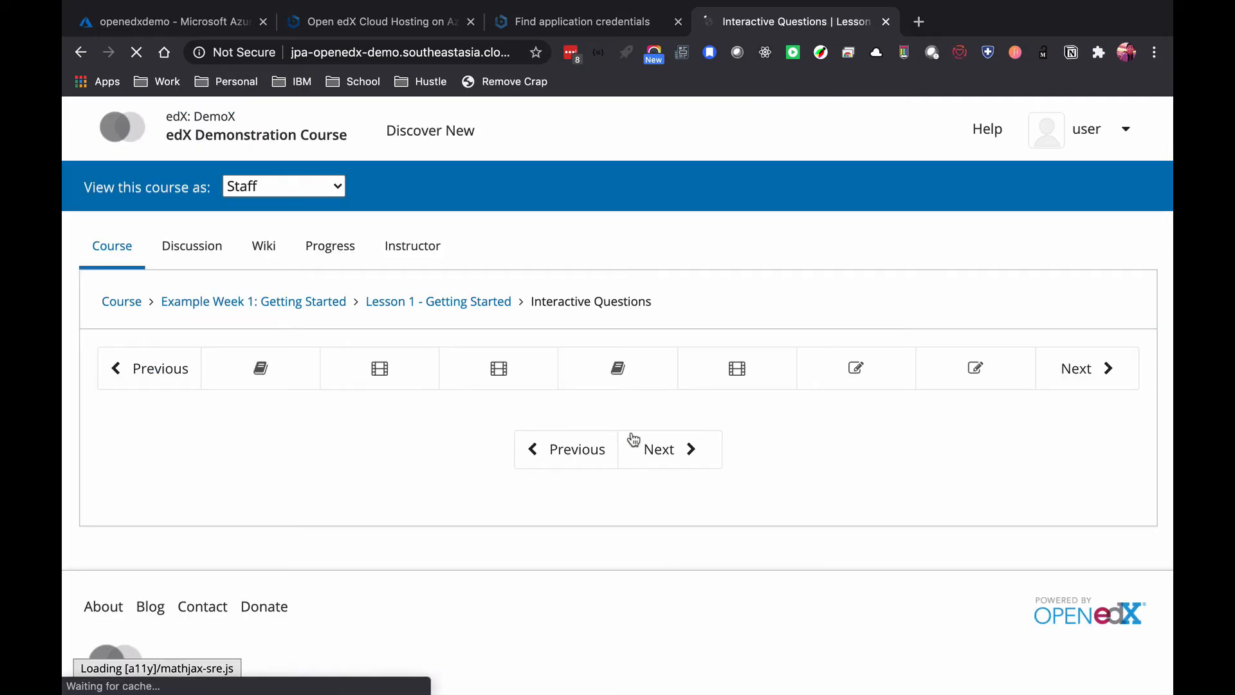
Step: Review the Interactive Questions unit and dismiss the discussion error dialog
scroll(775, 473, "down", 8)
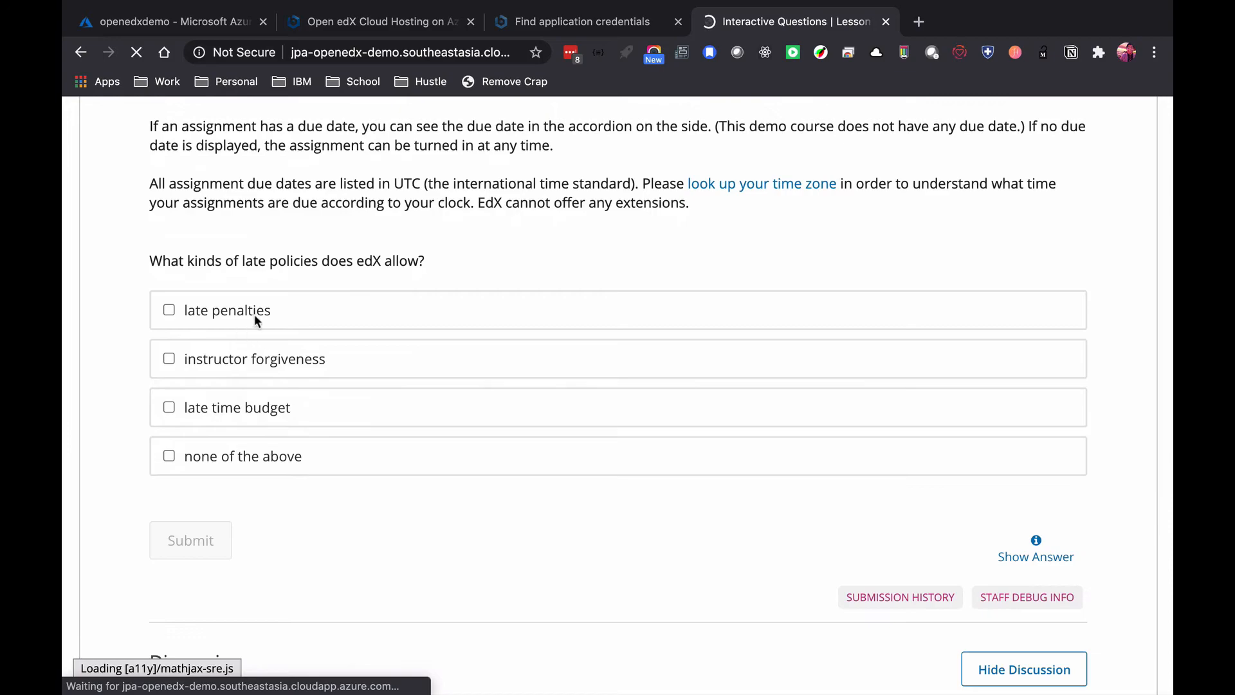
scroll(441, 486, "up", 10)
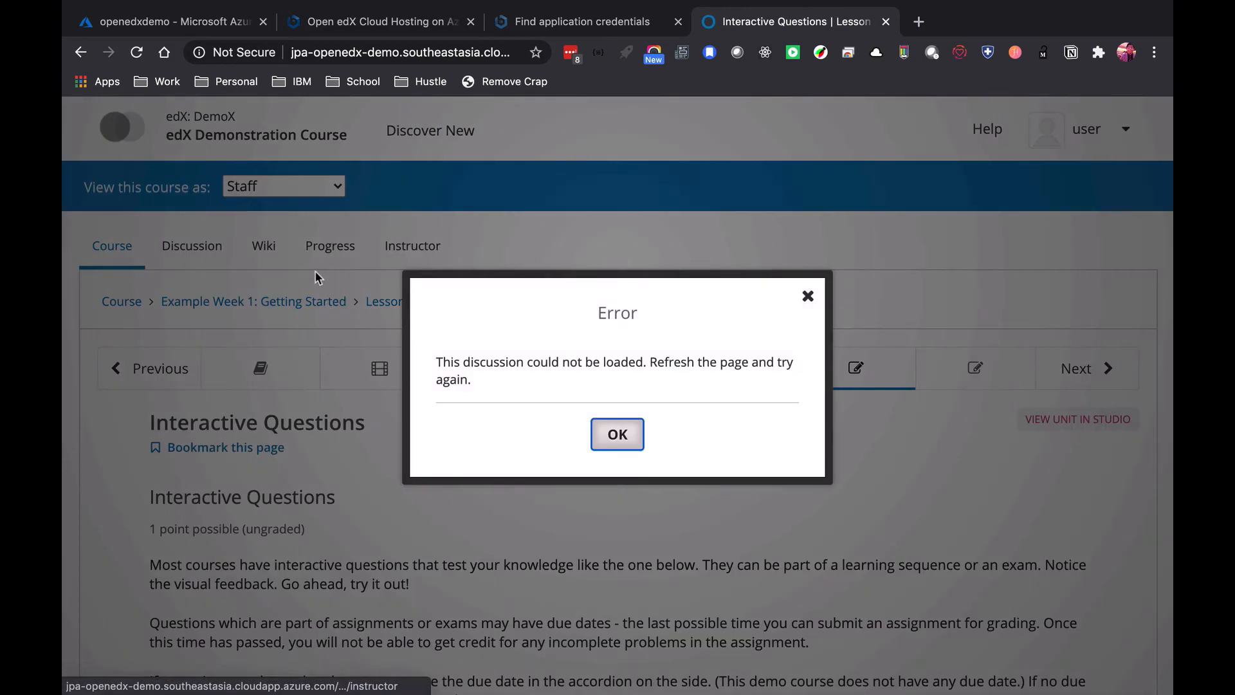
left_click(612, 432)
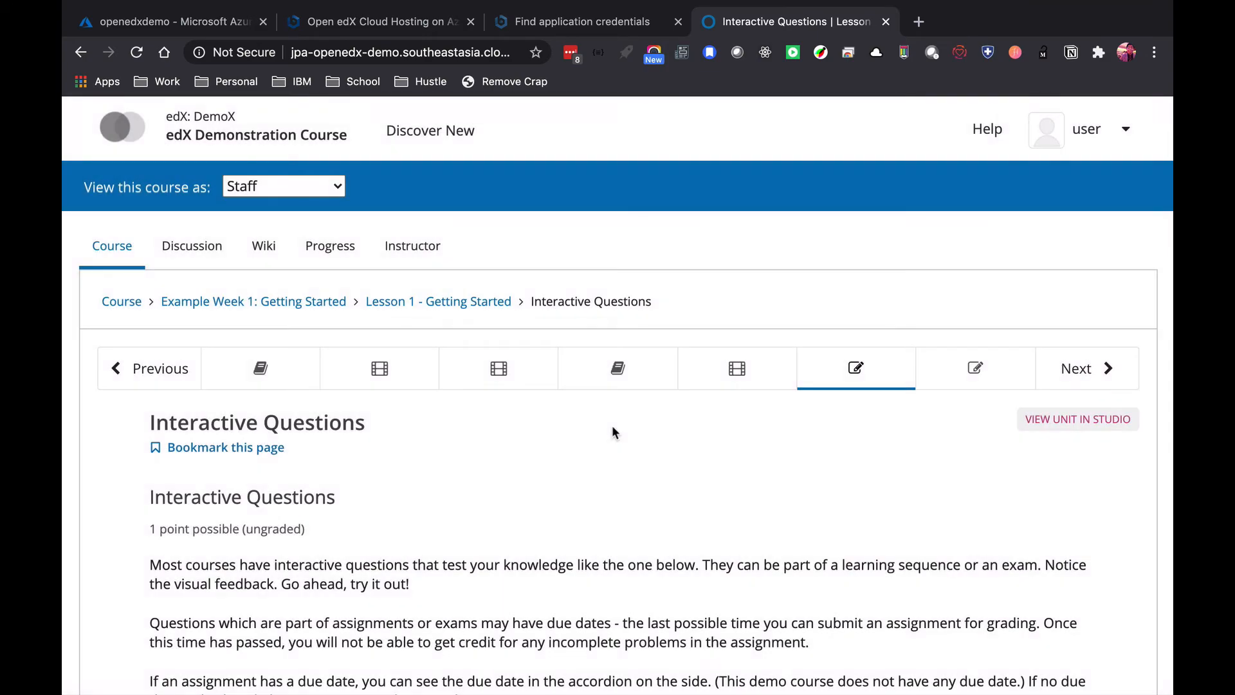
Step: Open the course's Progress page, review the section scores, and return to the Course outline
left_click(350, 250)
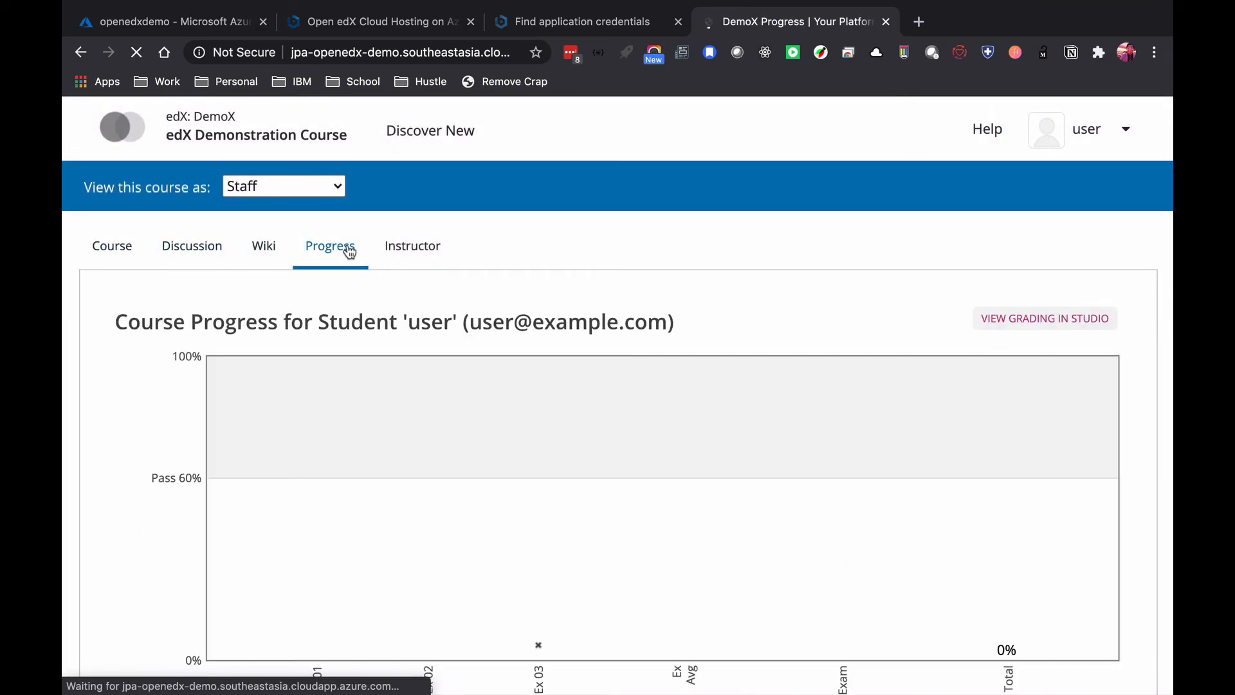
scroll(487, 412, "down", 3)
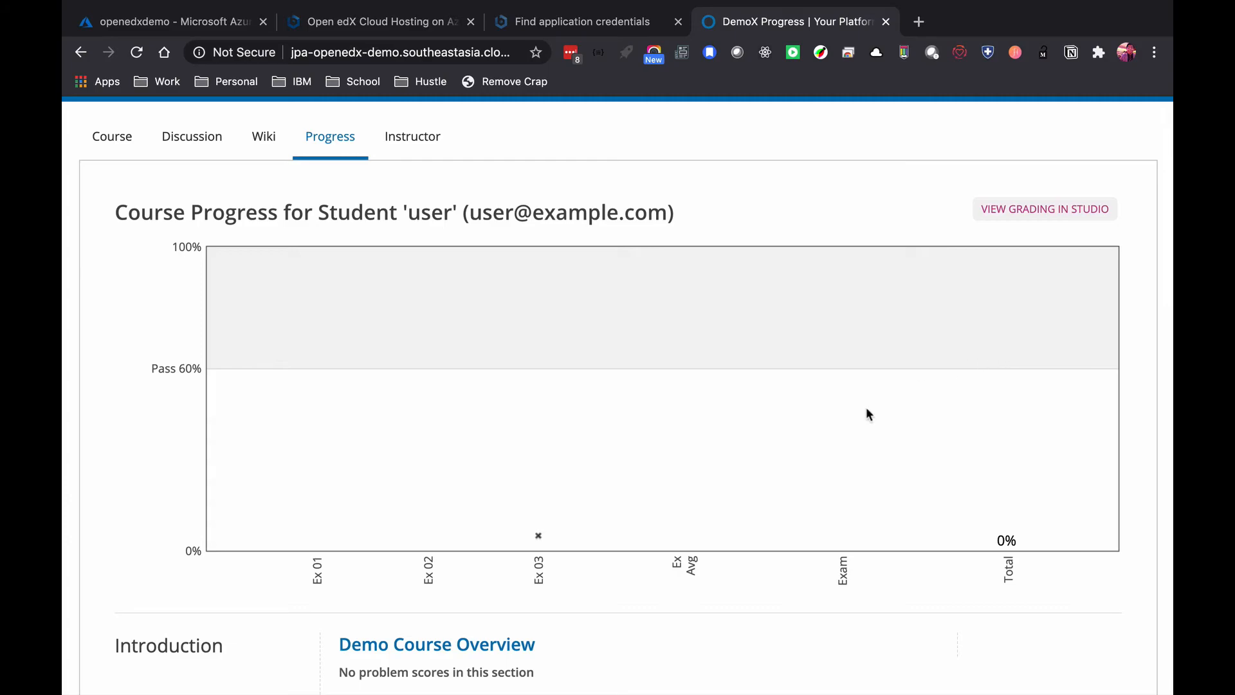
scroll(747, 489, "down", 5)
scroll(746, 492, "down", 13)
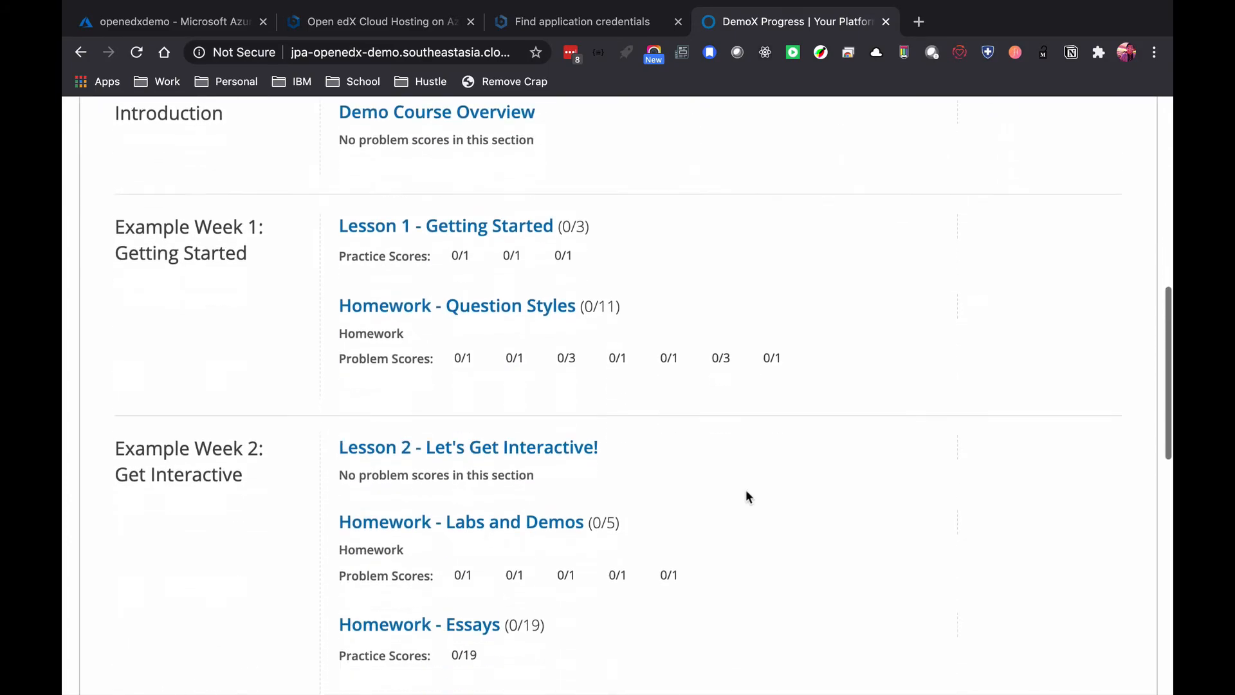
scroll(746, 493, "up", 4)
scroll(748, 495, "up", 4)
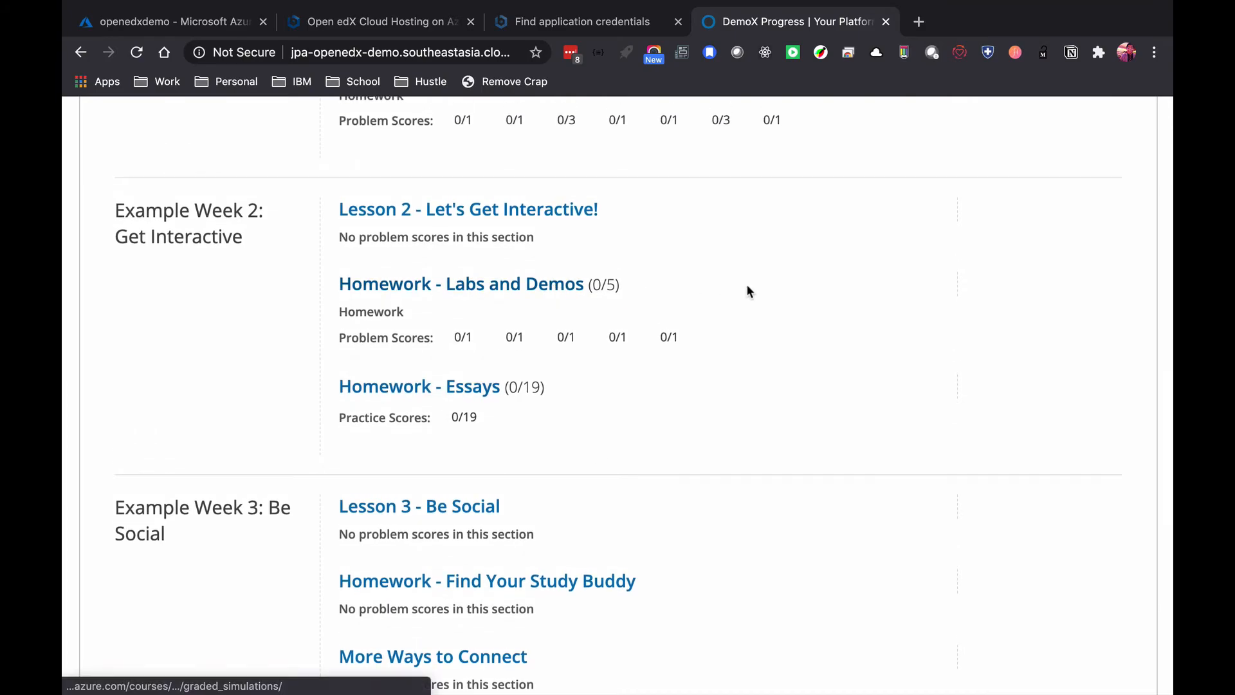
scroll(771, 285, "up", 4)
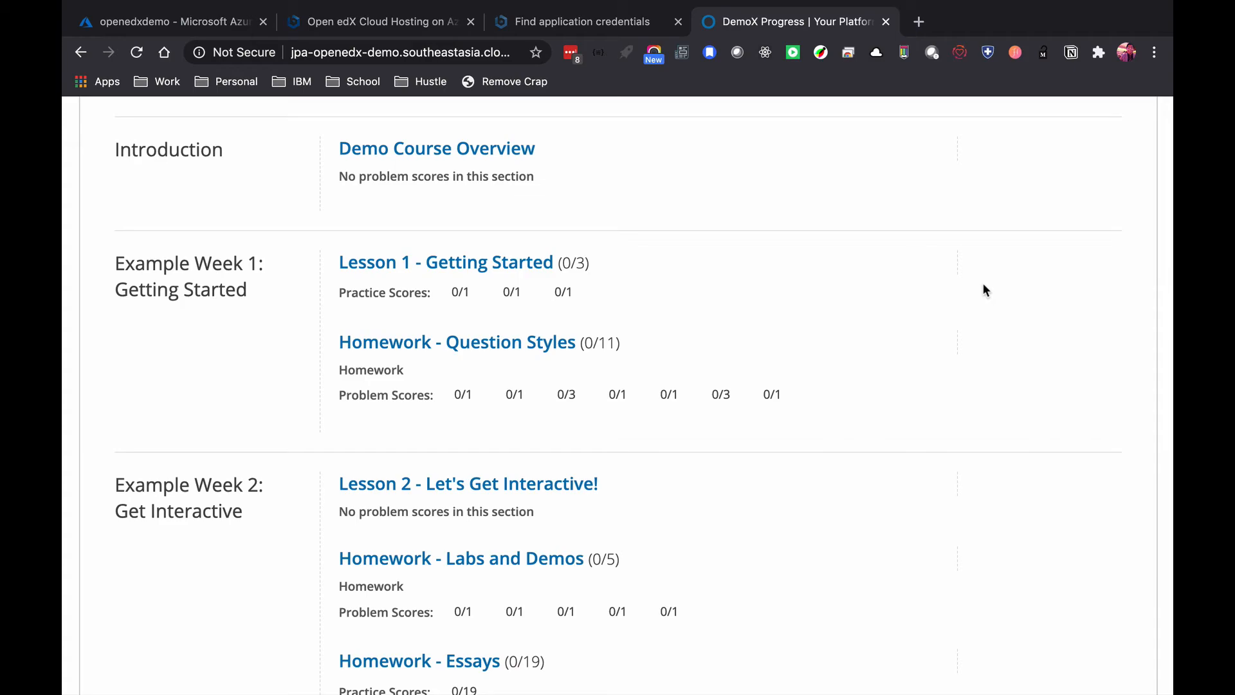
scroll(984, 283, "up", 2)
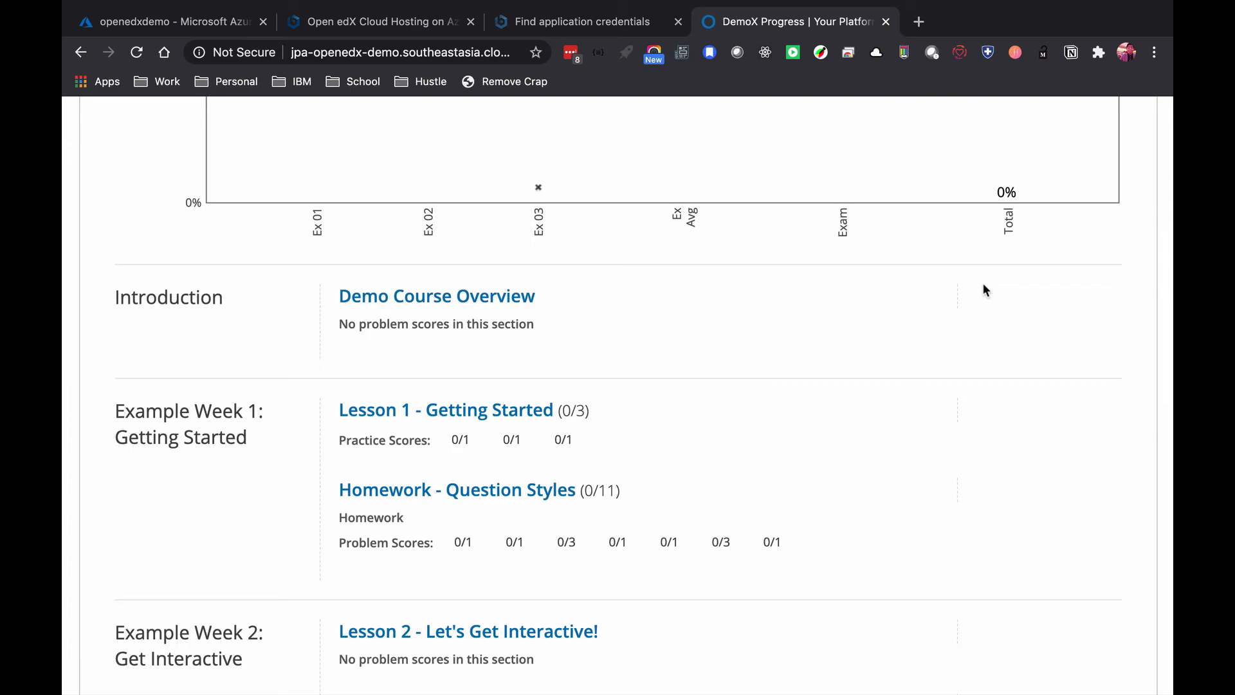
scroll(830, 341, "up", 6)
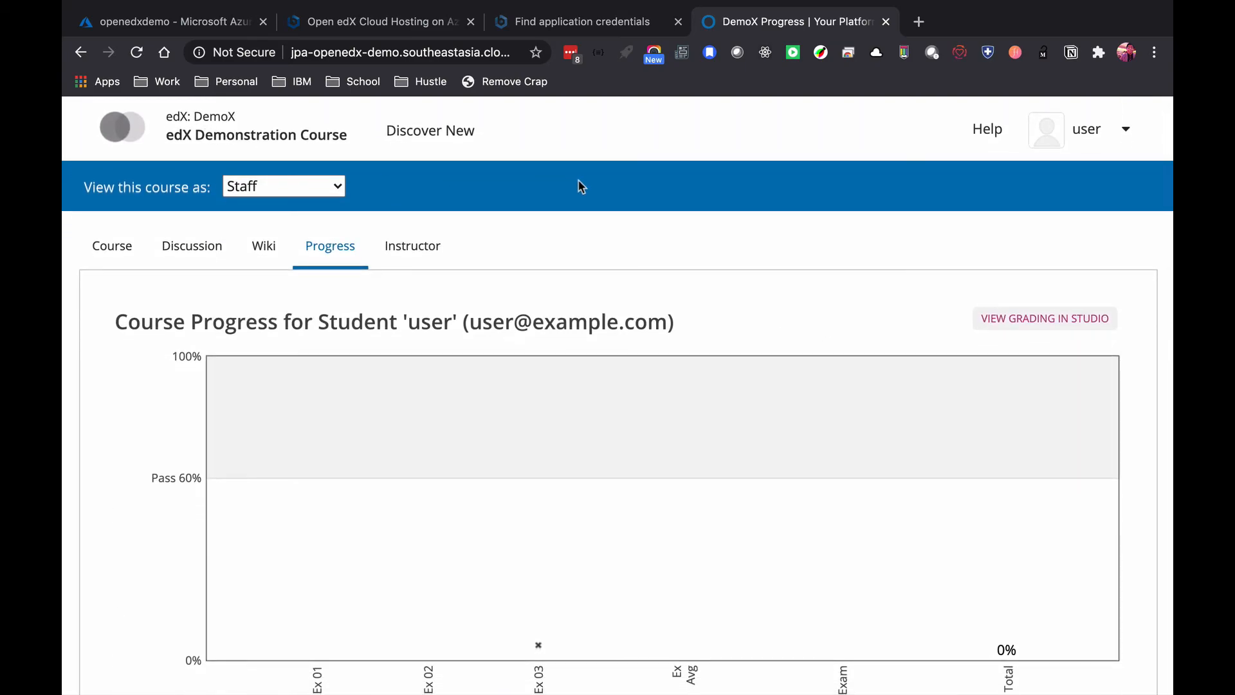
left_click(123, 245)
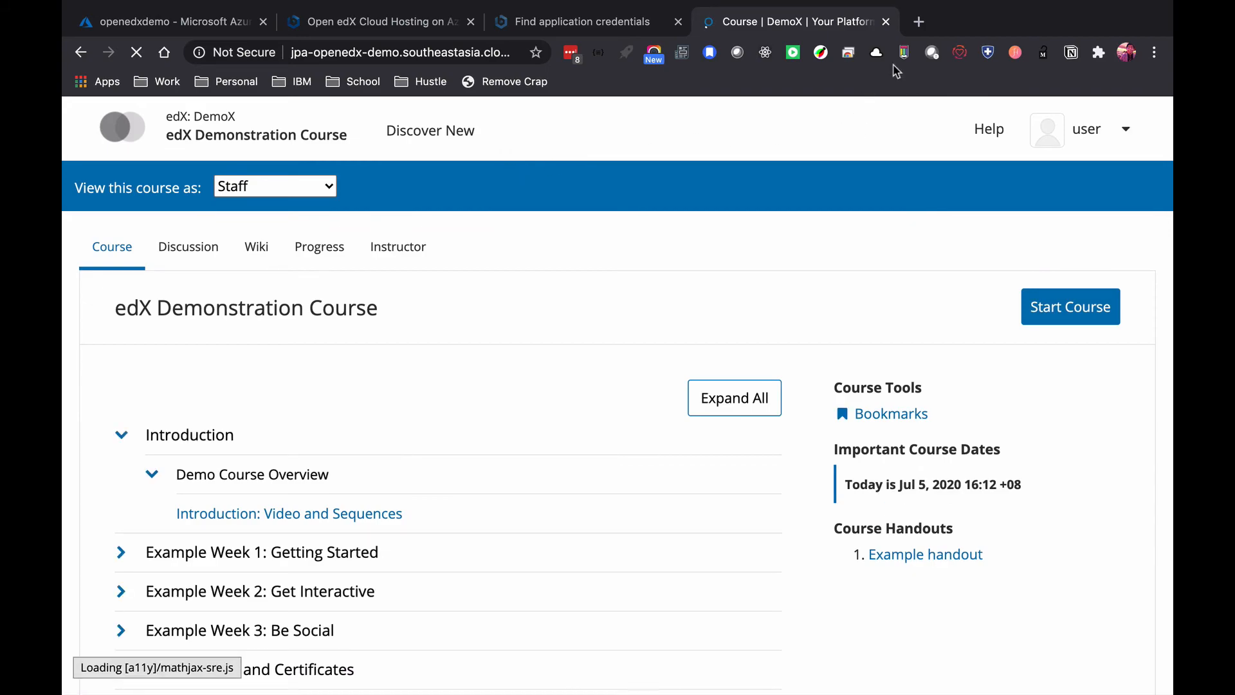
Step: Select and copy the course site's address from the address bar
left_click(632, 31)
left_click(841, 13)
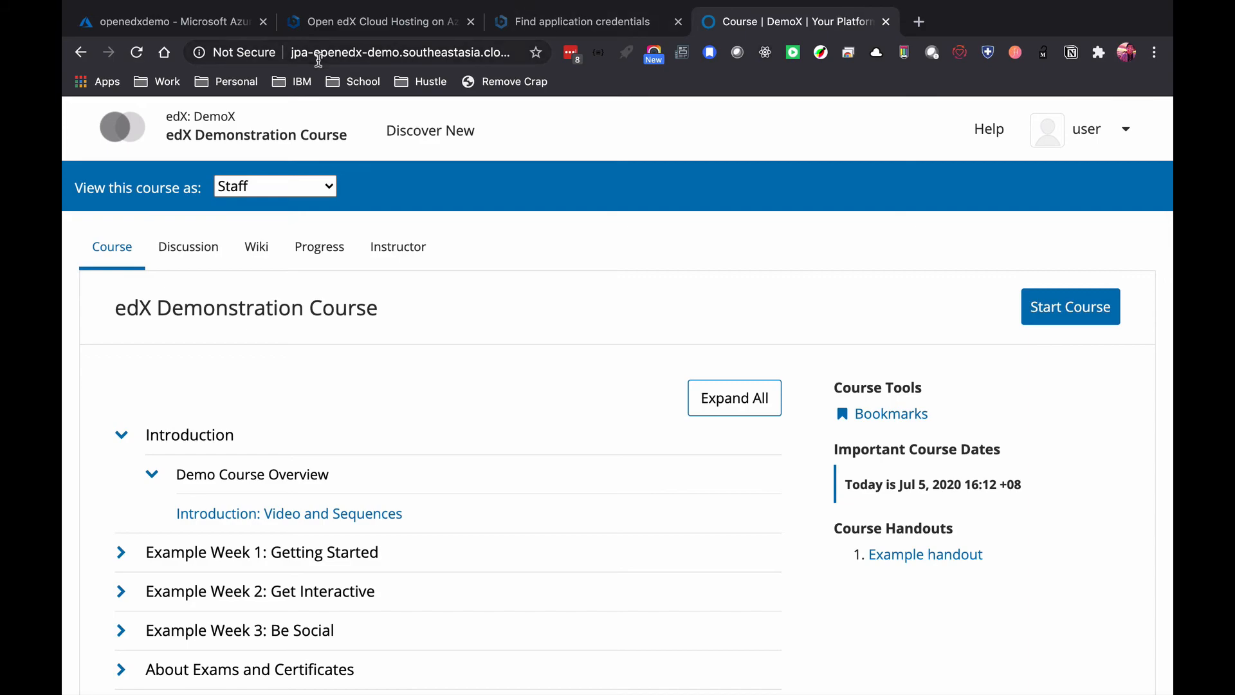
left_click_drag(314, 51, 388, 56)
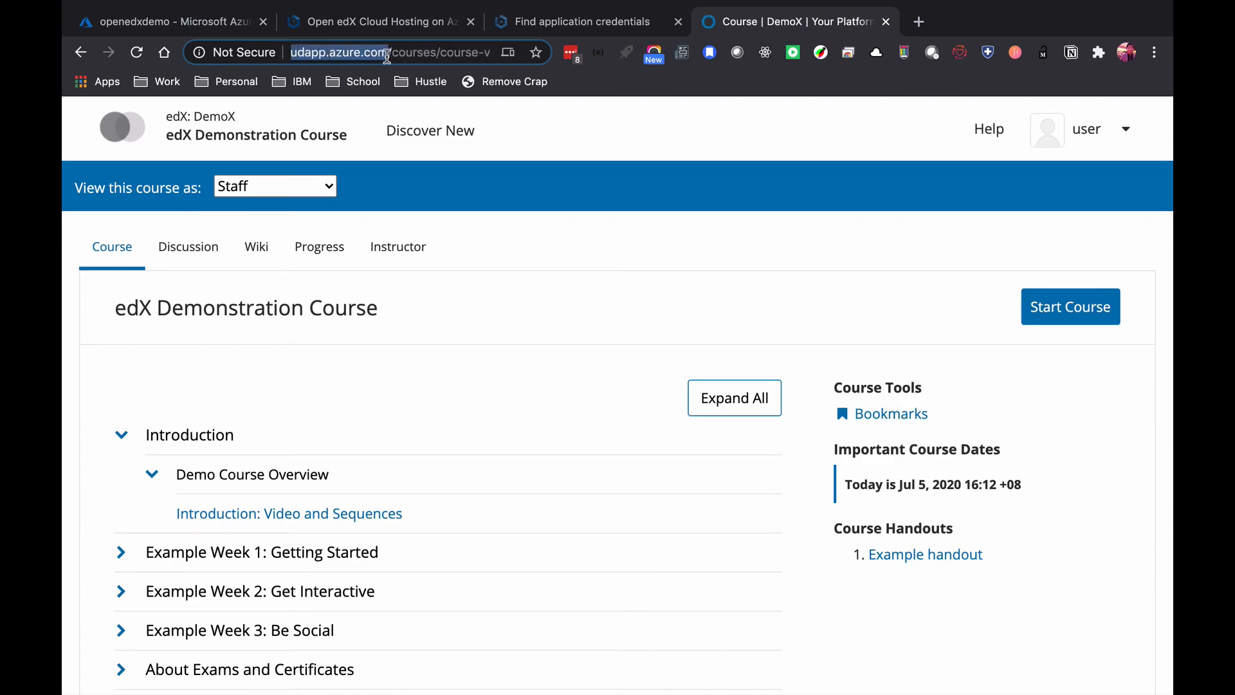
key("Escape")
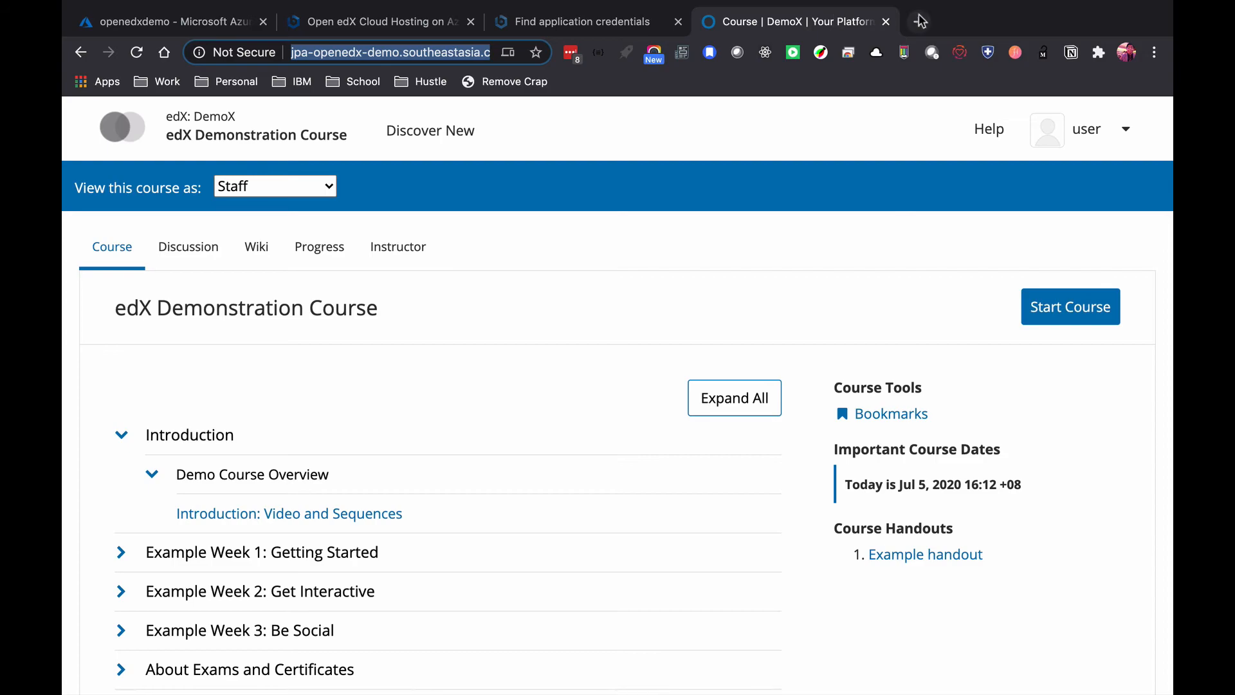
Step: In a new tab, open Studio at the site's host on port 18010 by replacing the path with :18010
left_click(919, 22)
type("http://jpa-openedx-demo.southeastasia.cloudapp.azure.com/courses/course-v1:edX+DemoX+Demo_Course/course/")
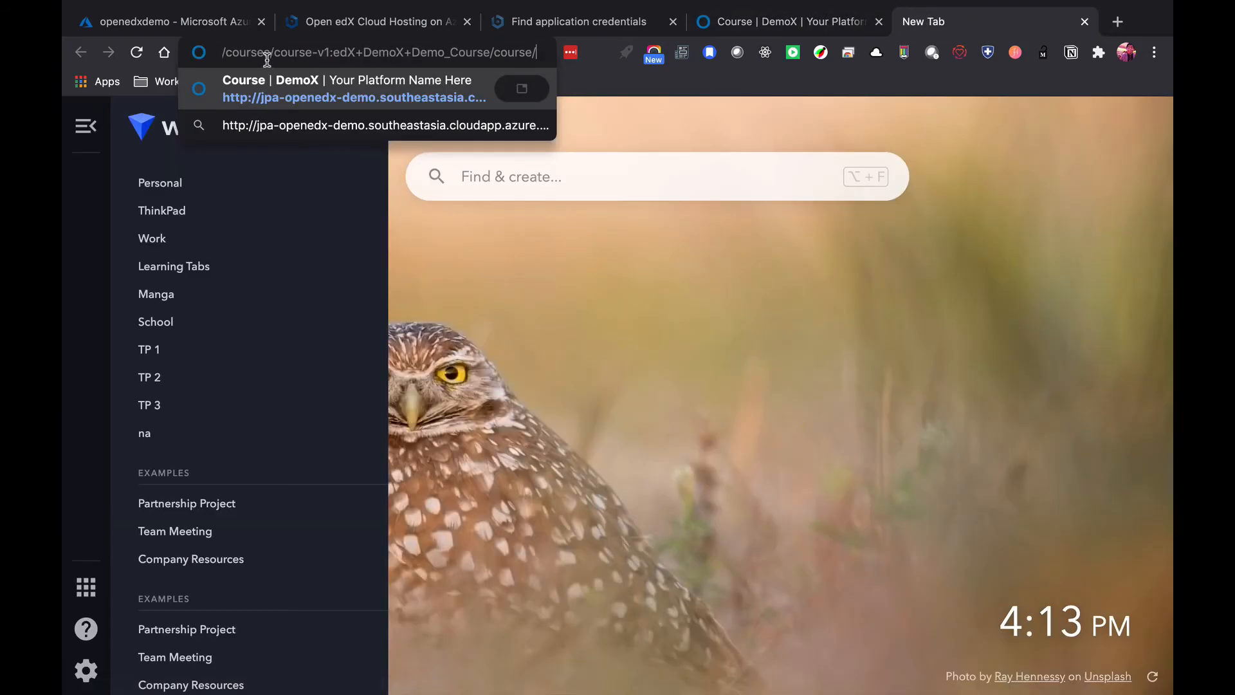
left_click_drag(232, 52, 669, 59)
key("BackSpace")
key("BackSpace")
key("BackSpace")
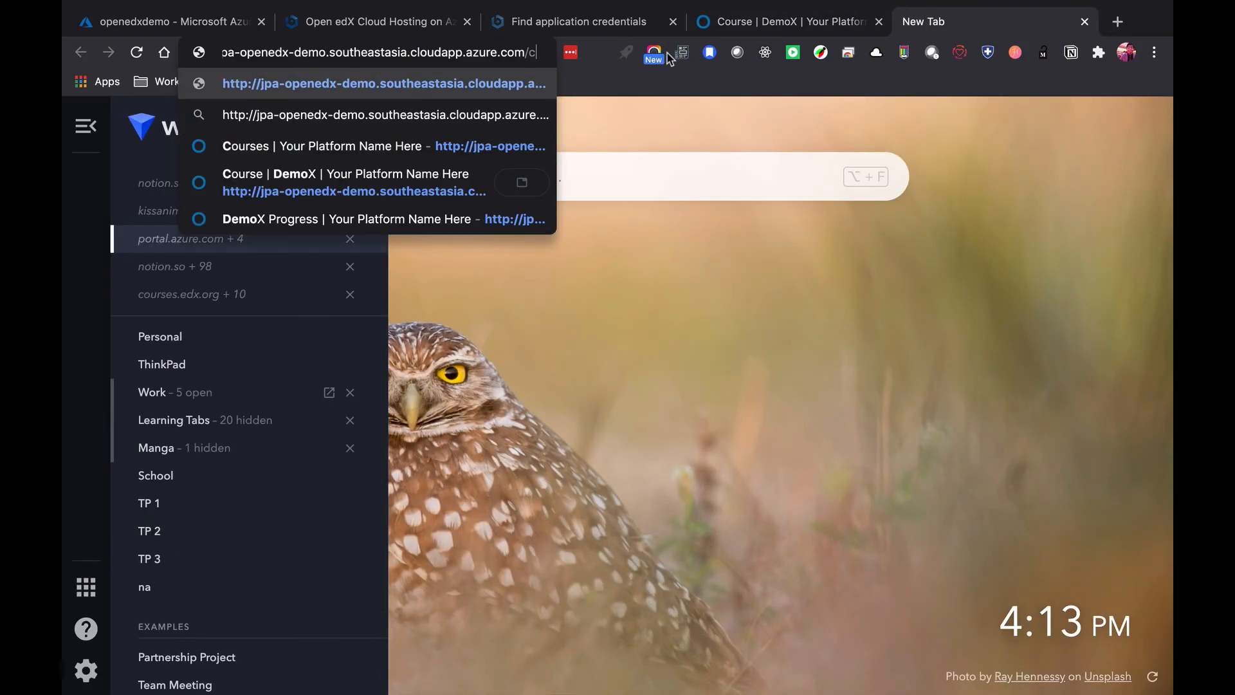
type(":1")
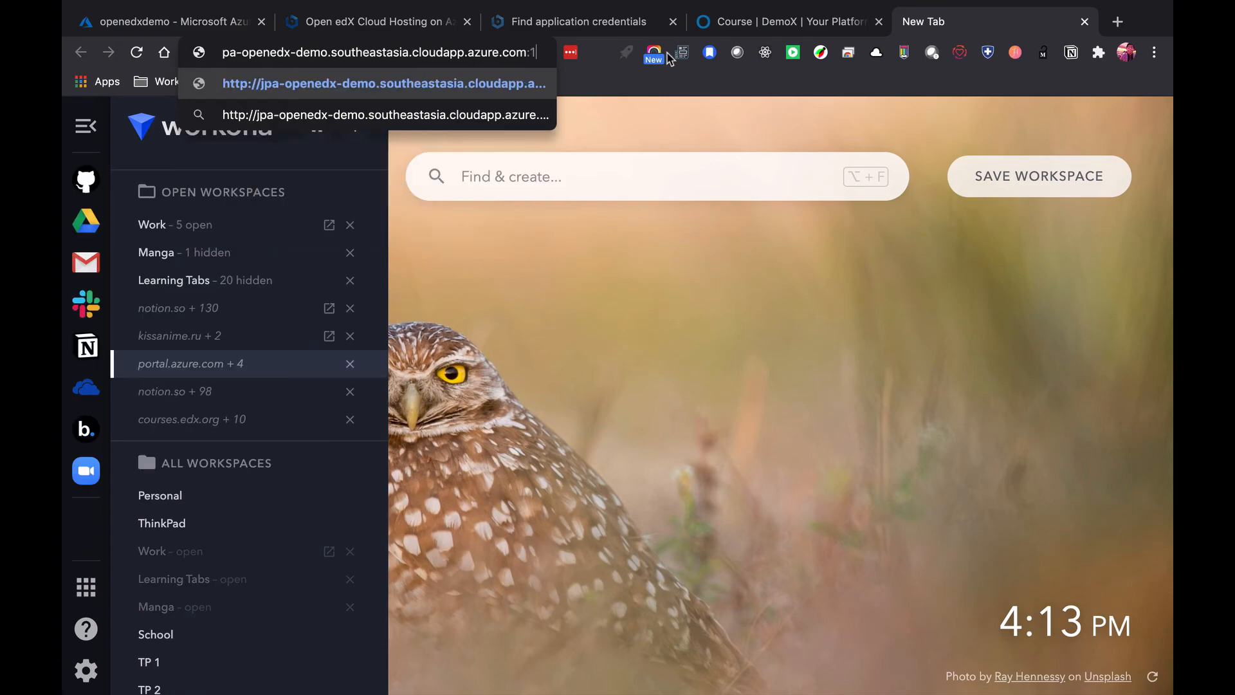
type("8010")
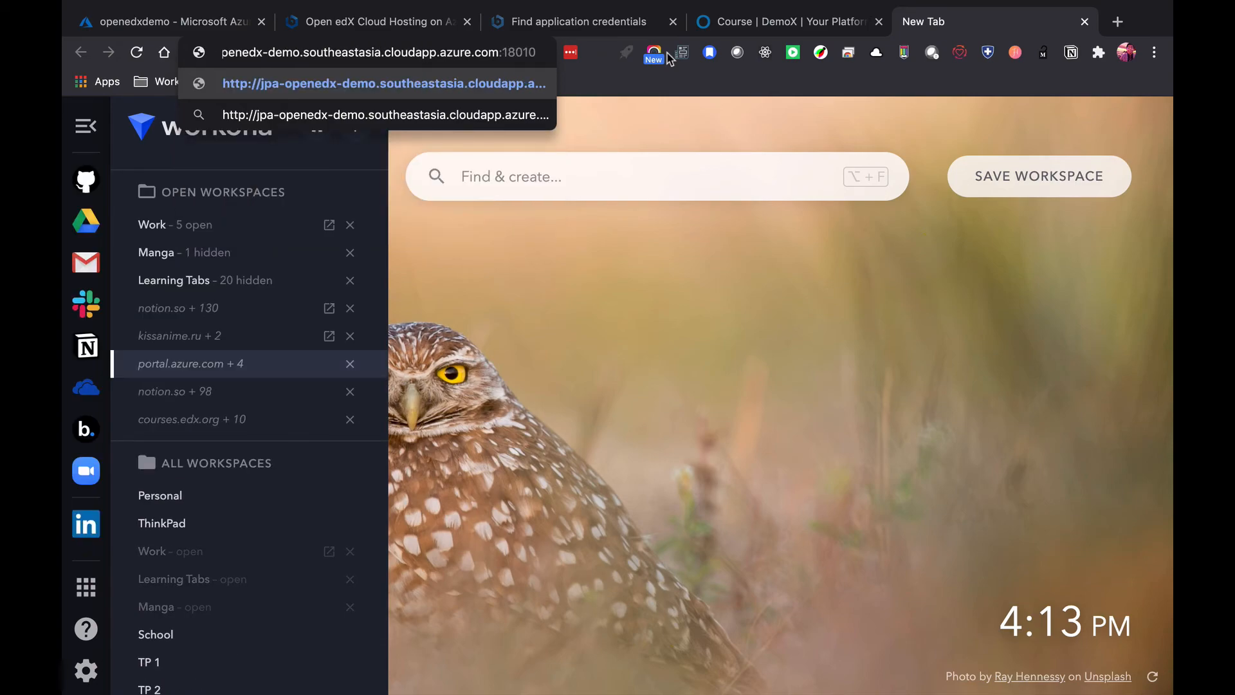
key("Return")
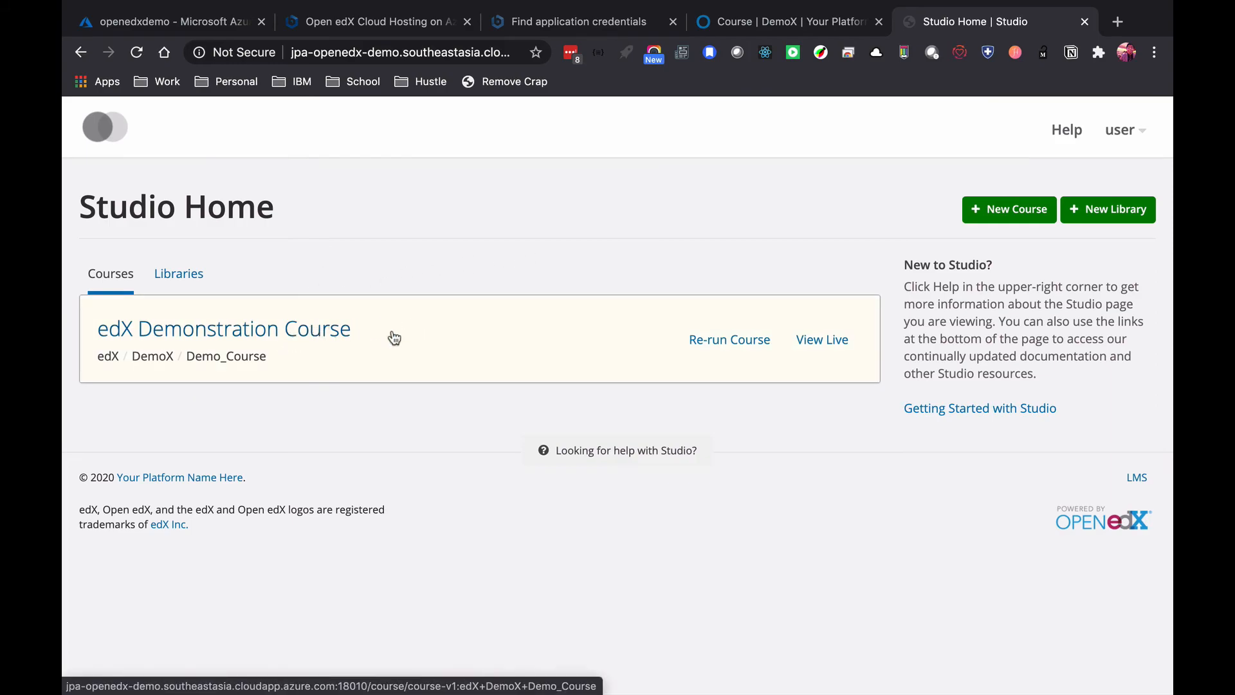
Step: Start a new course in Studio and examine the Create a New Course form fields
left_click(1021, 211)
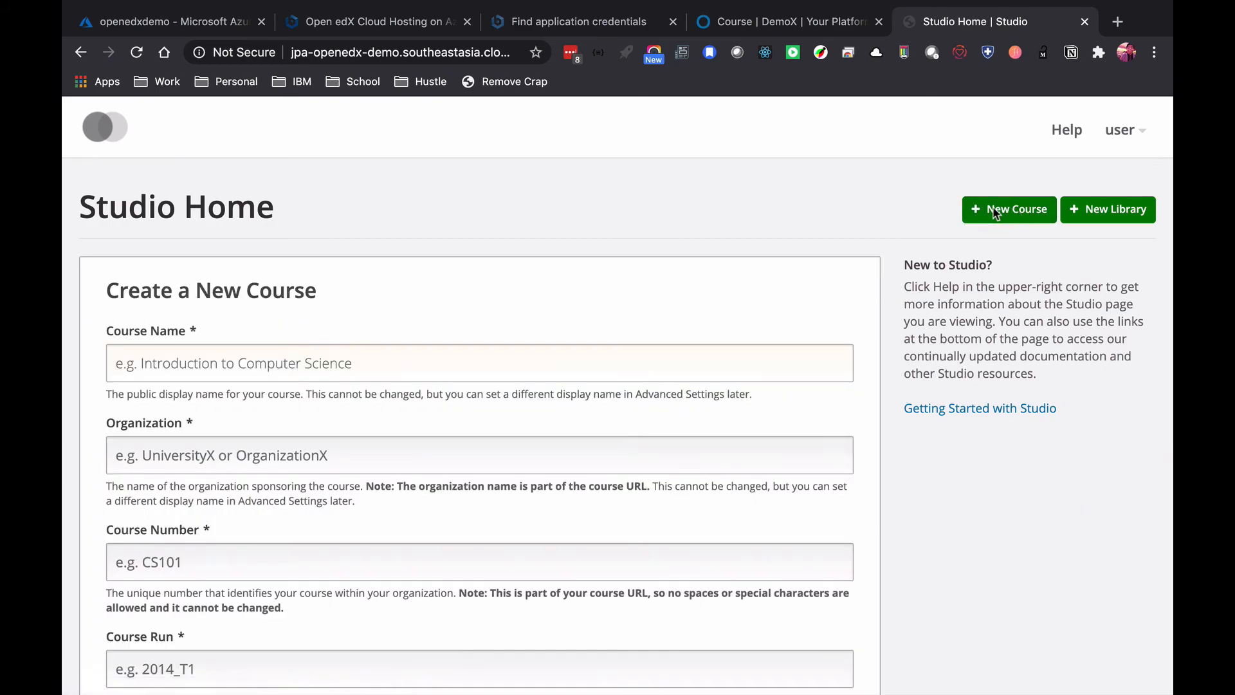
scroll(480, 201, "down", 2)
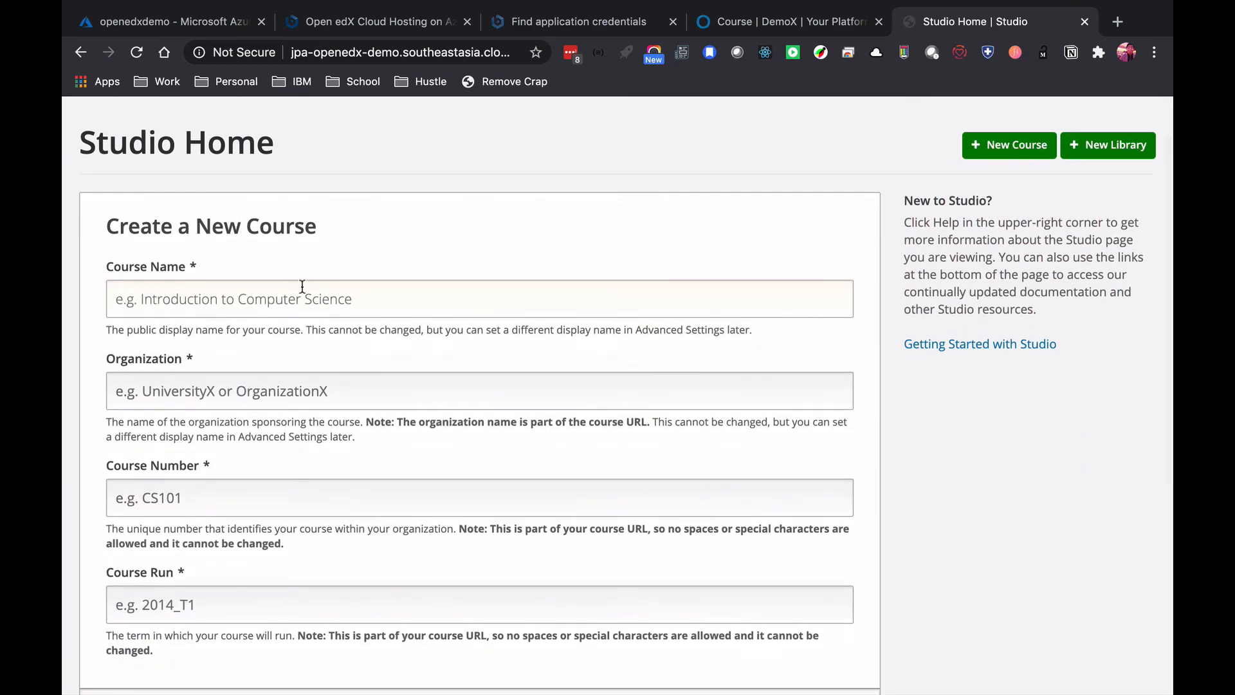
scroll(84, 383, "down", 4)
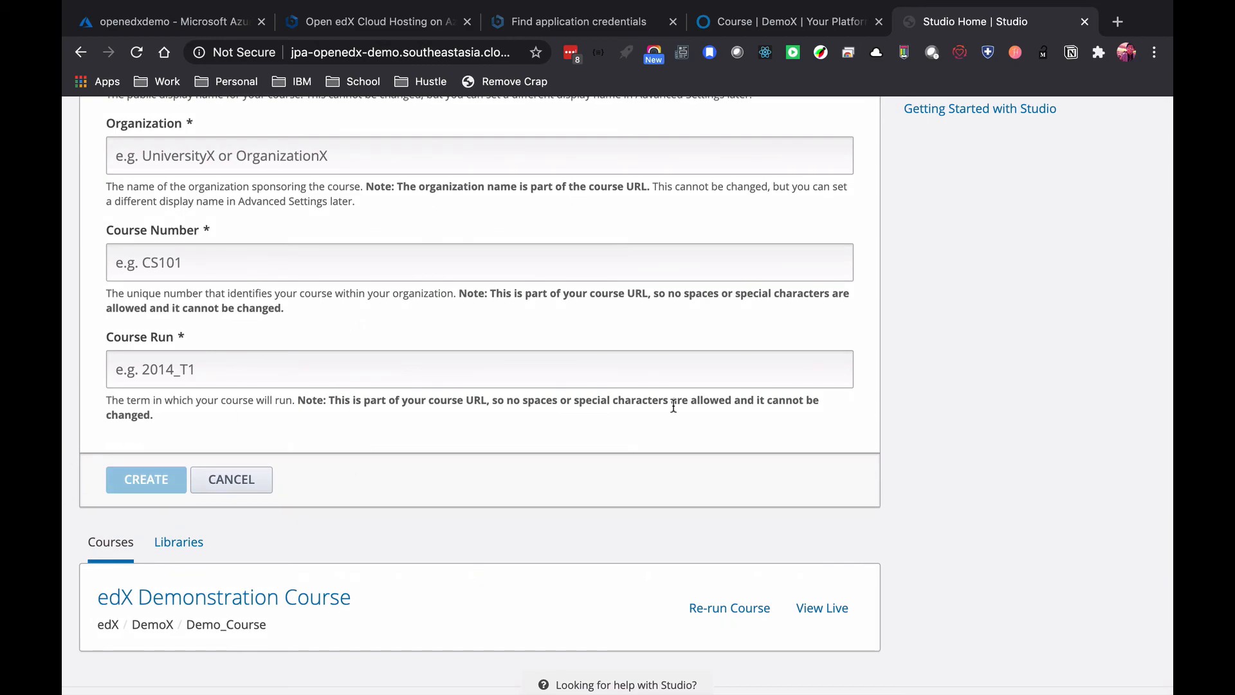
scroll(835, 303, "up", 4)
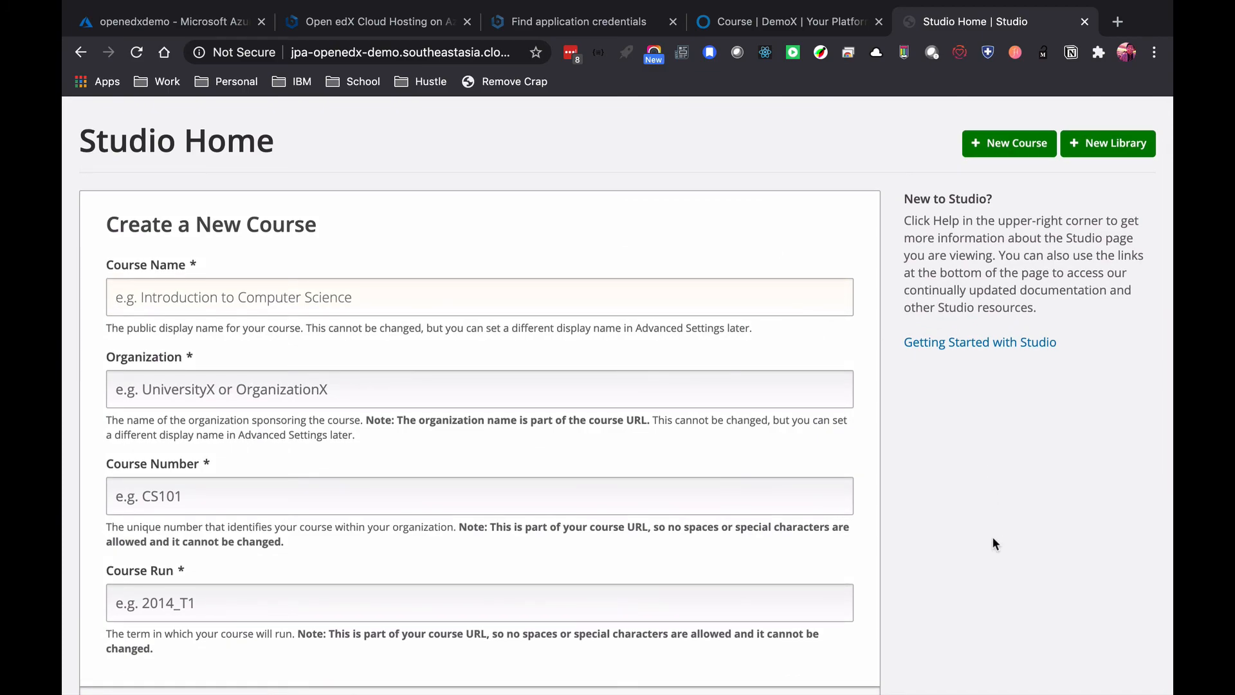
scroll(993, 543, "up", 2)
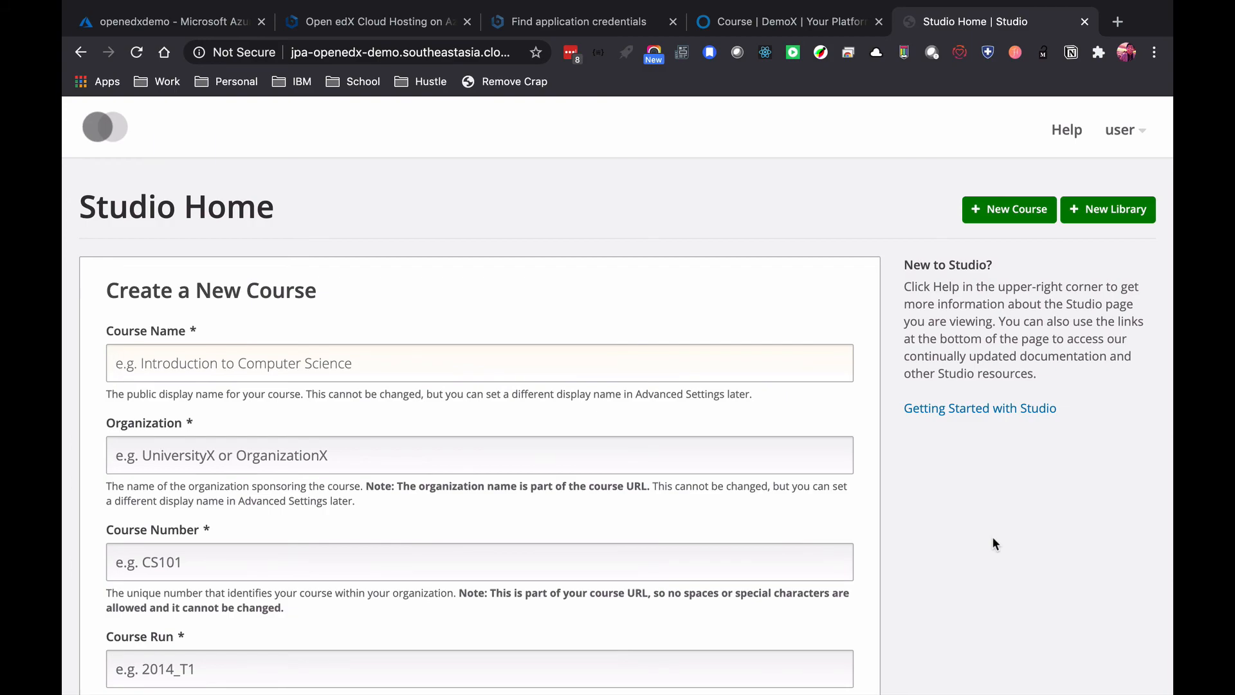
Step: Switch back to the demo course tab and reopen its Course outline
left_click(792, 25)
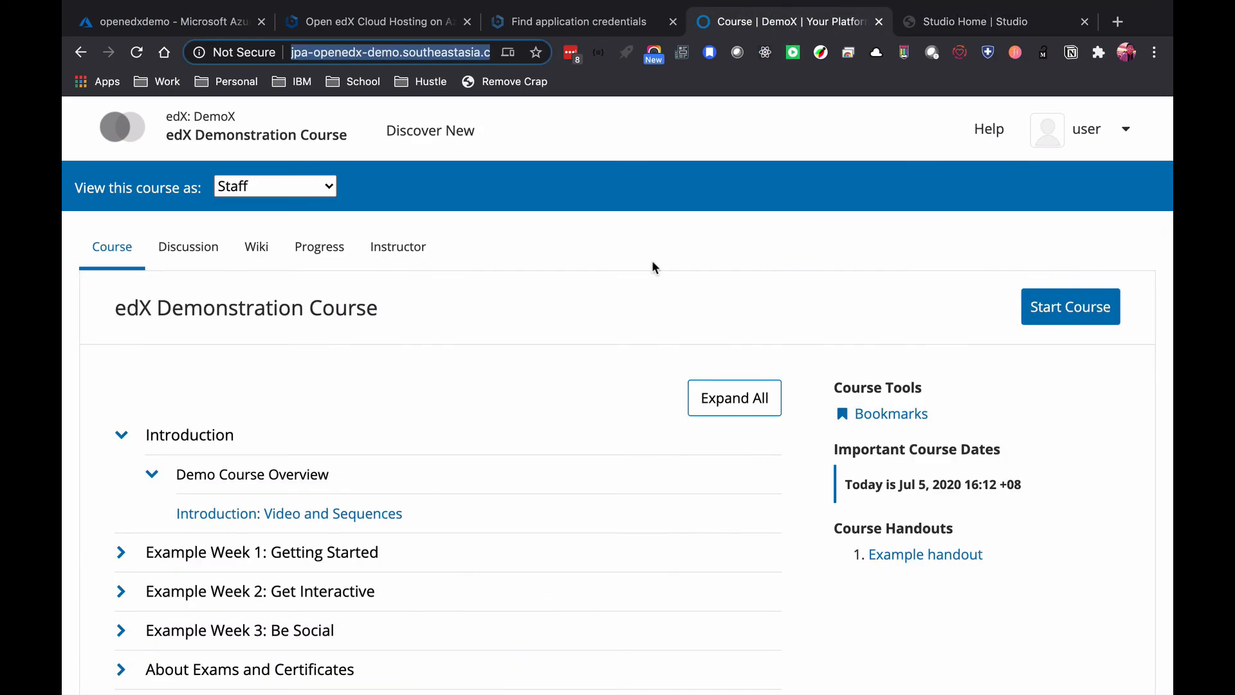
left_click(134, 259)
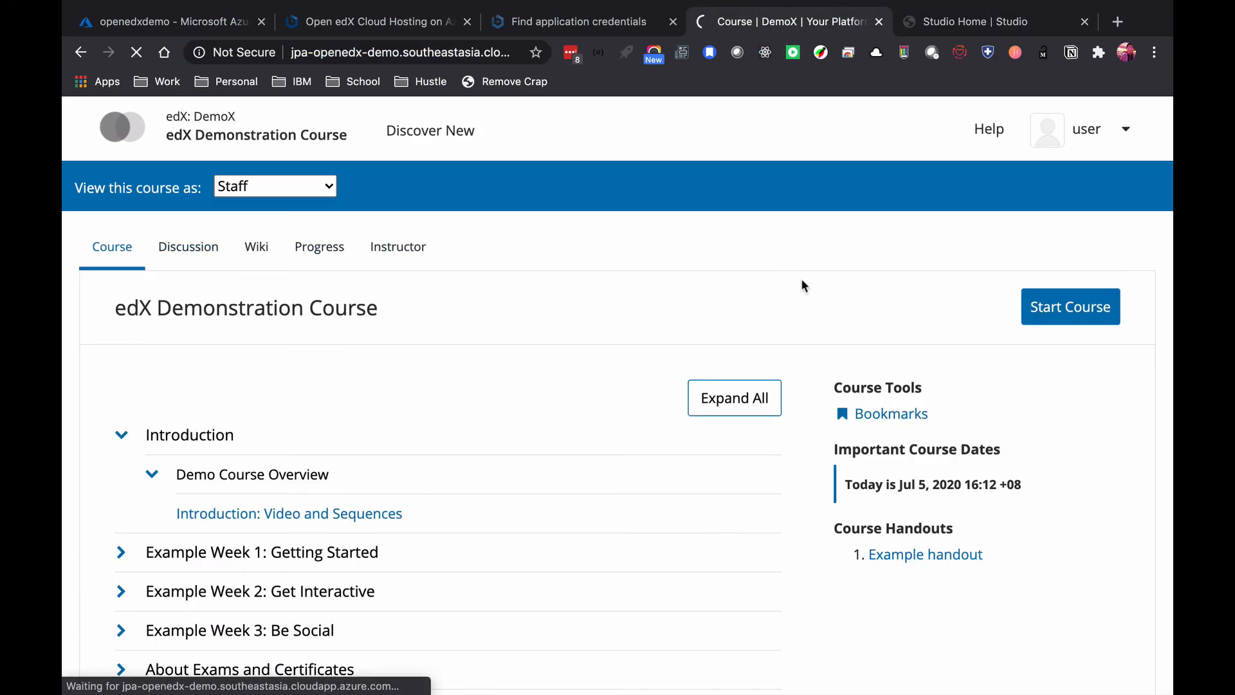